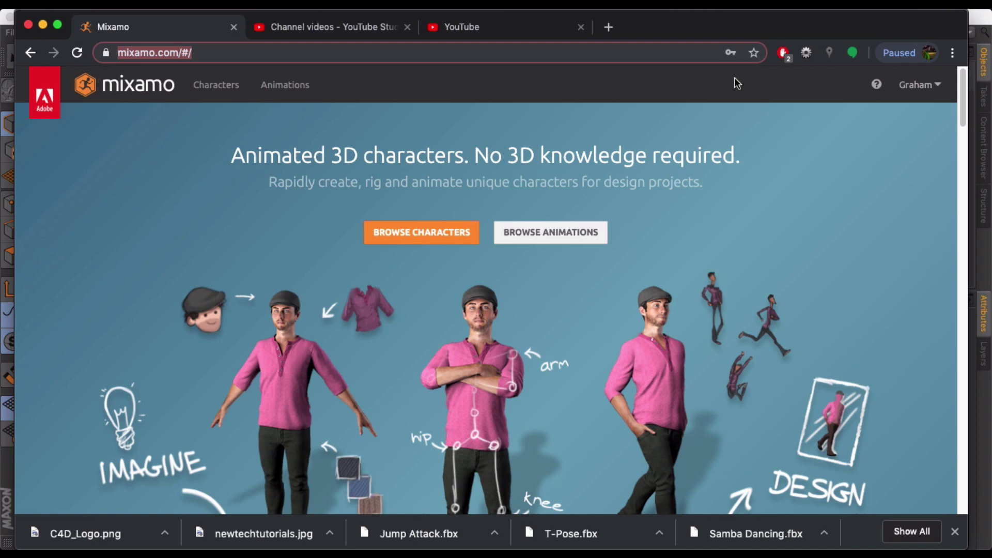
Step: Browse Mixamo's character and animation libraries, then return to the Cinema 4D scene
click(206, 83)
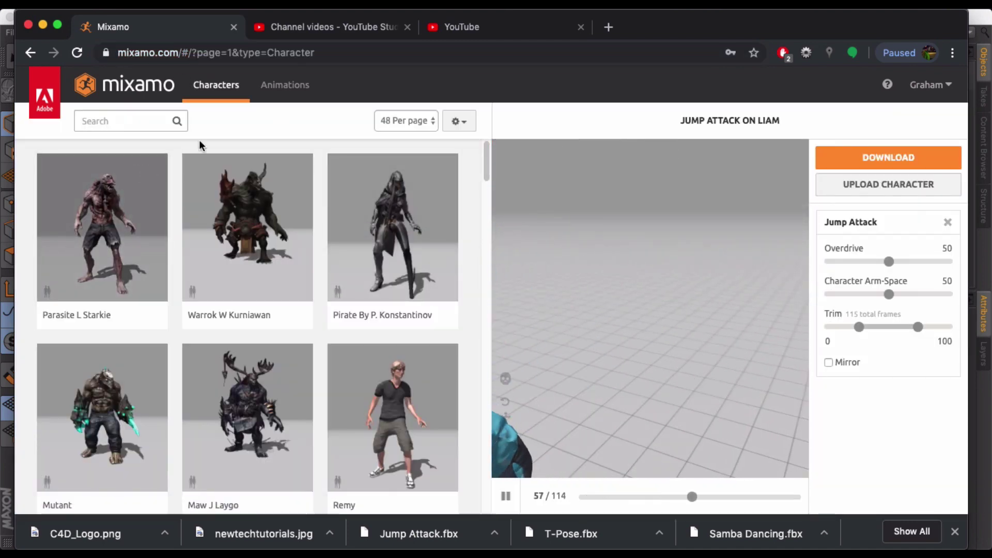
click(289, 91)
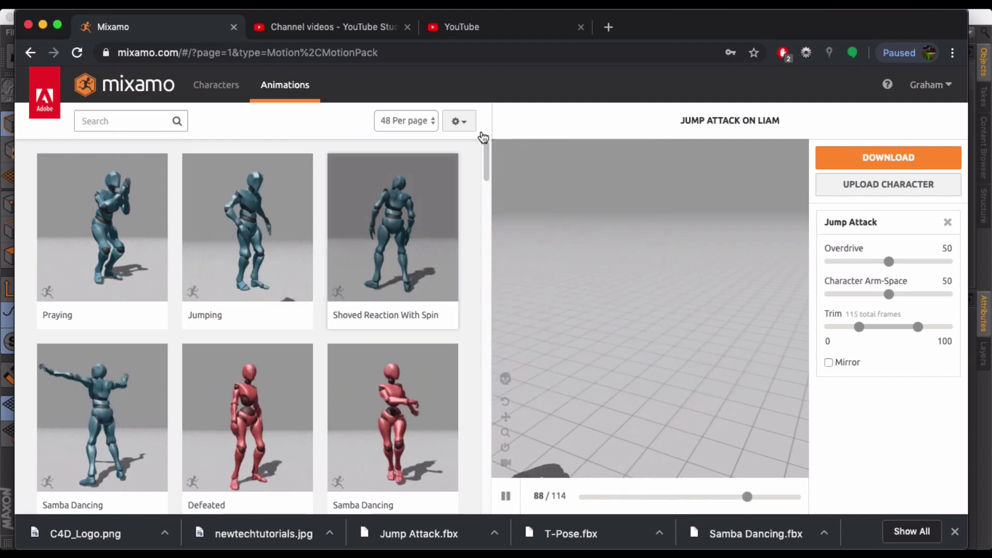
click(982, 20)
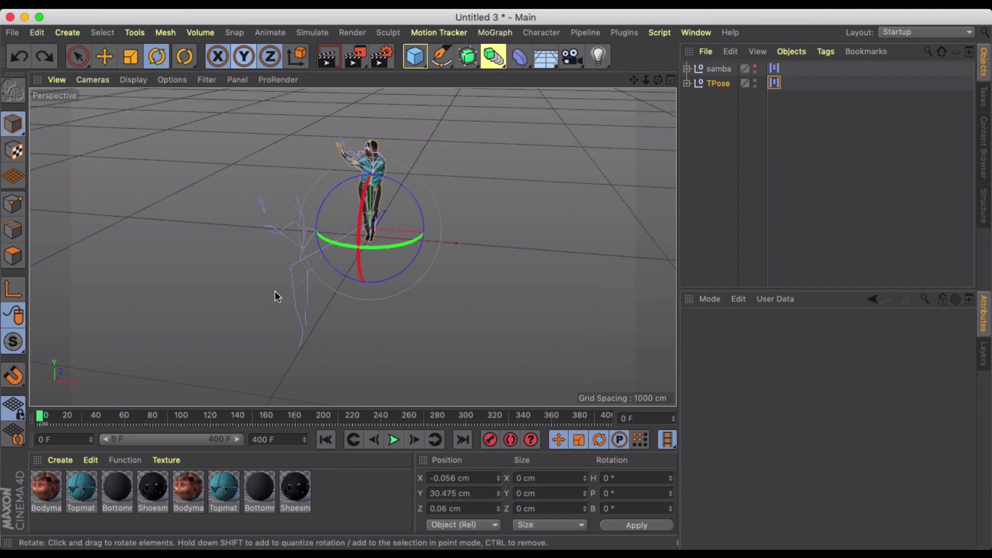
alt+drag(306, 222, 387, 210)
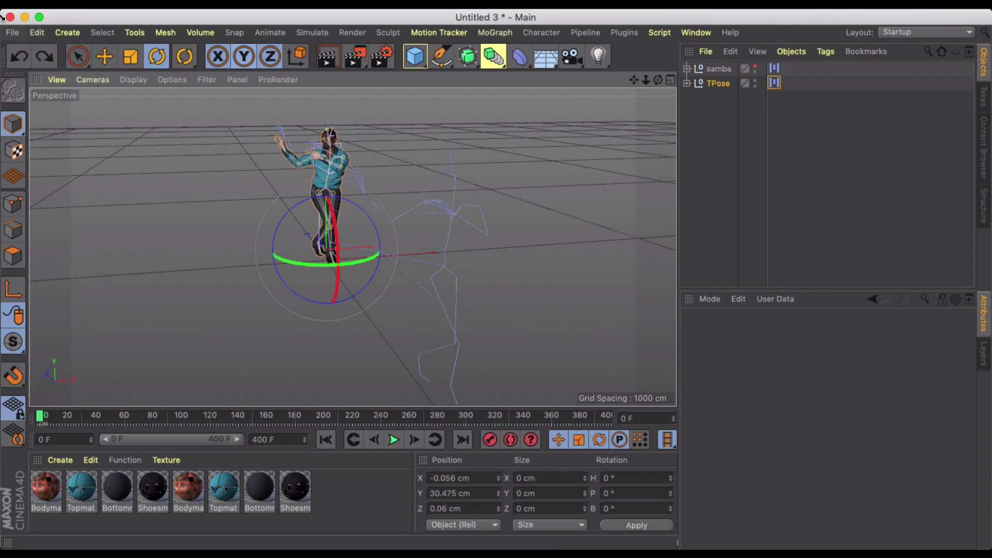
Step: Start a new project and merge in T-Pose.fbx with the default import settings
click(13, 33)
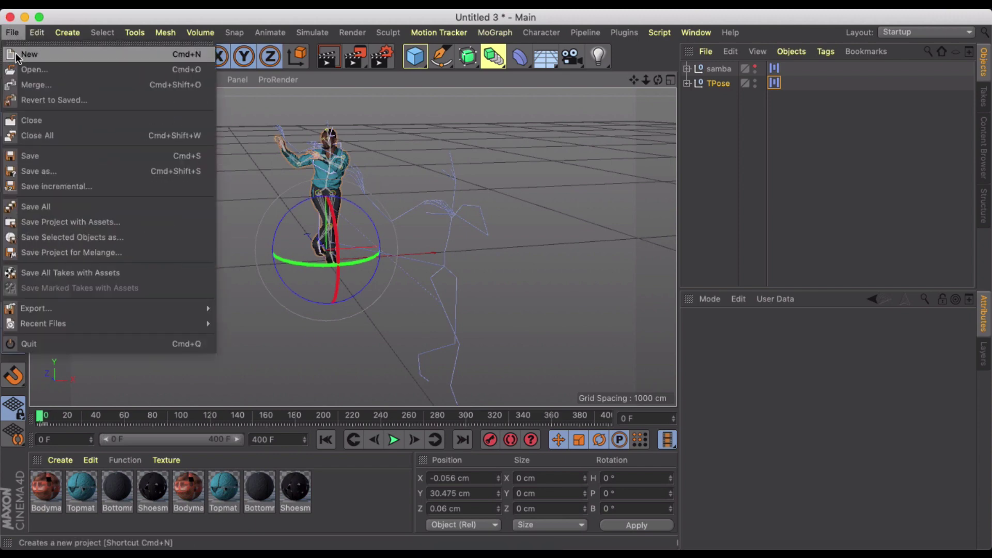
click(16, 54)
click(13, 33)
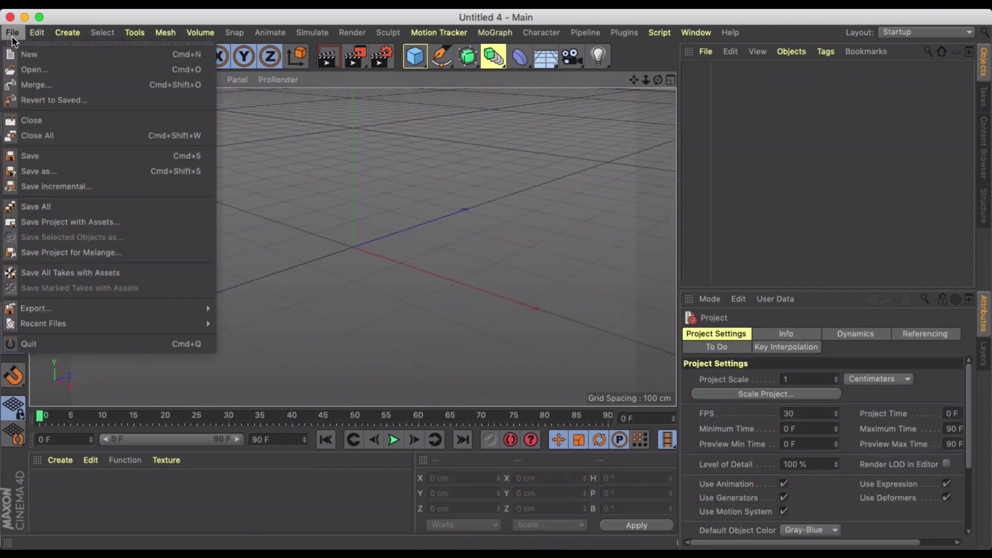
mouse_move(66, 33)
mouse_move(16, 34)
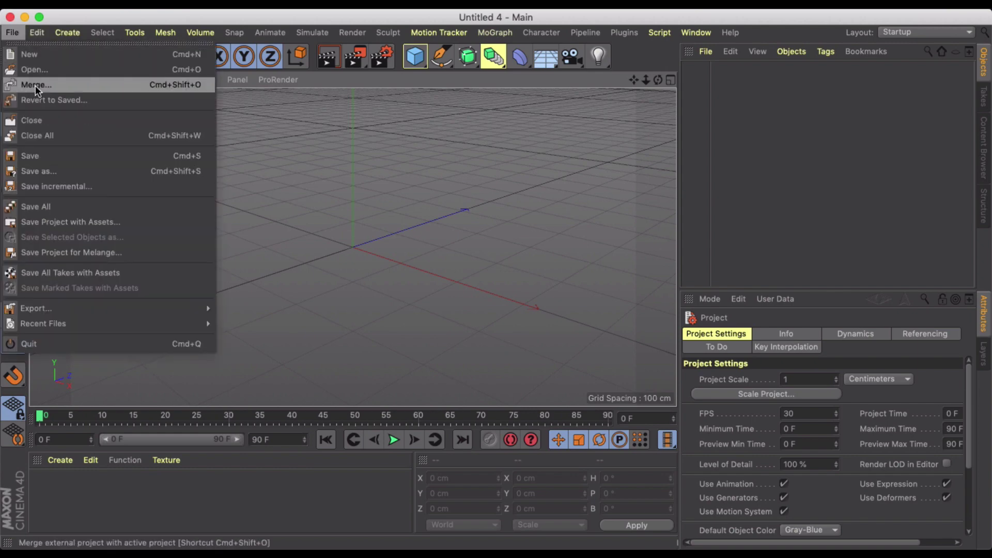
click(35, 85)
click(289, 155)
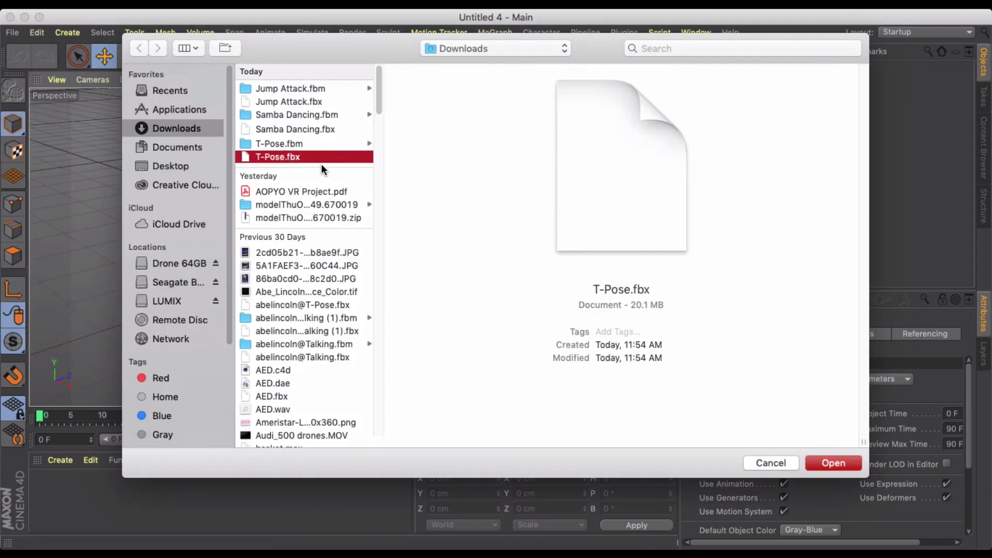
click(824, 460)
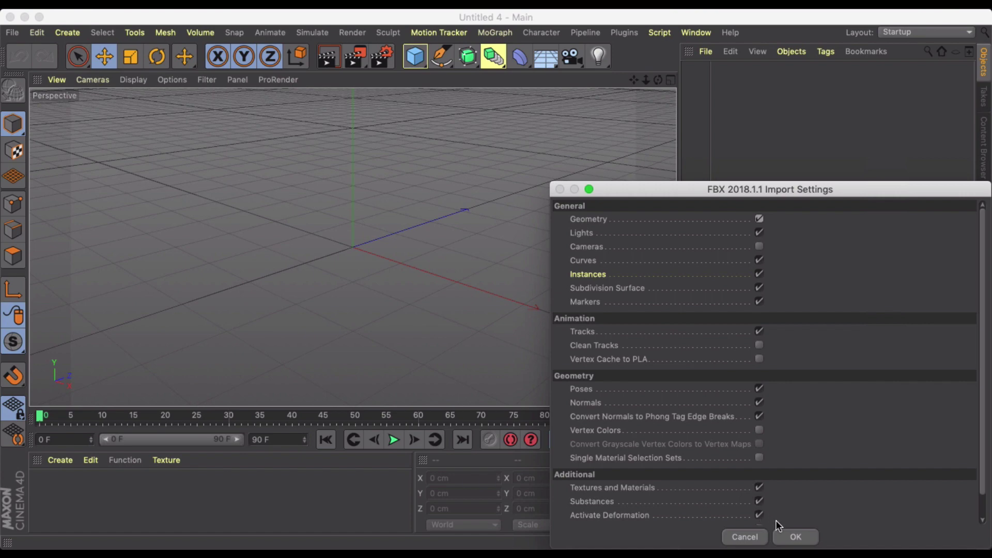
click(787, 536)
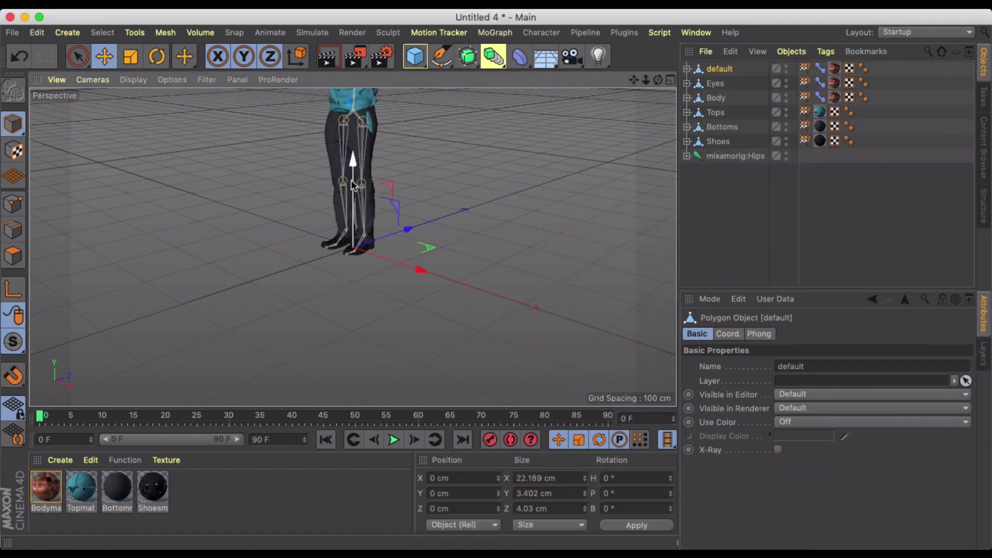
Step: Group all seven T-Pose objects under a null named Start
key(h)
click(726, 157)
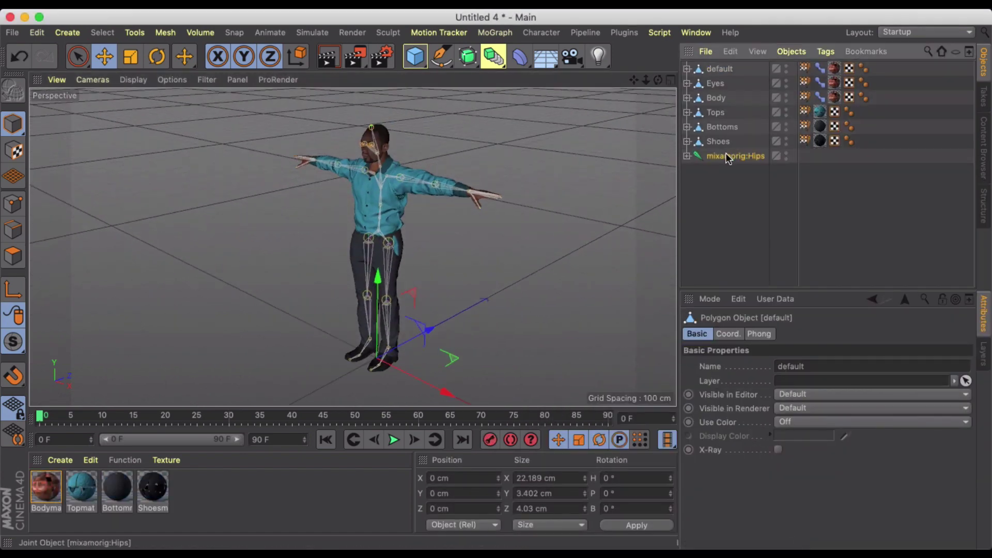
click(47, 422)
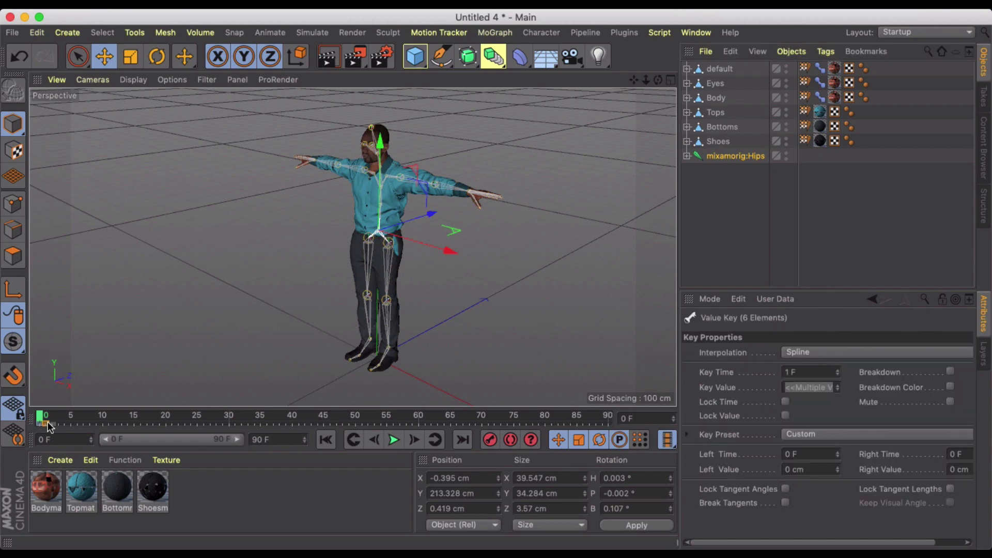
click(721, 69)
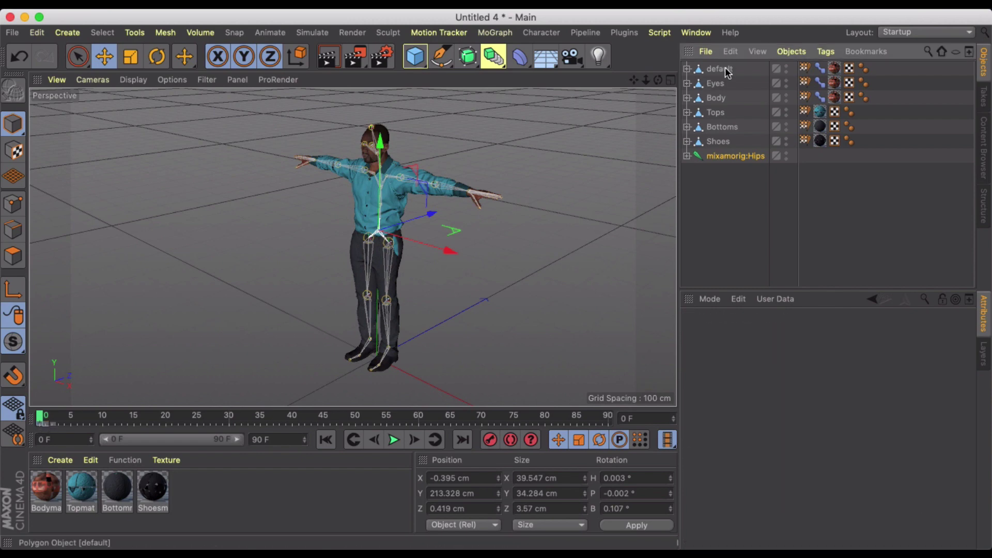
shift+click(741, 158)
right_click(740, 157)
click(768, 456)
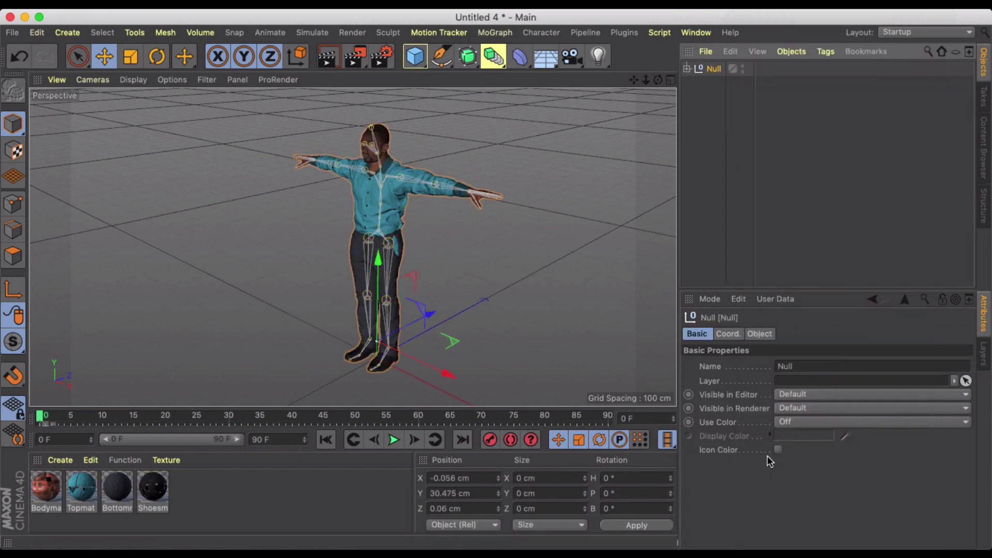
double_click(807, 362)
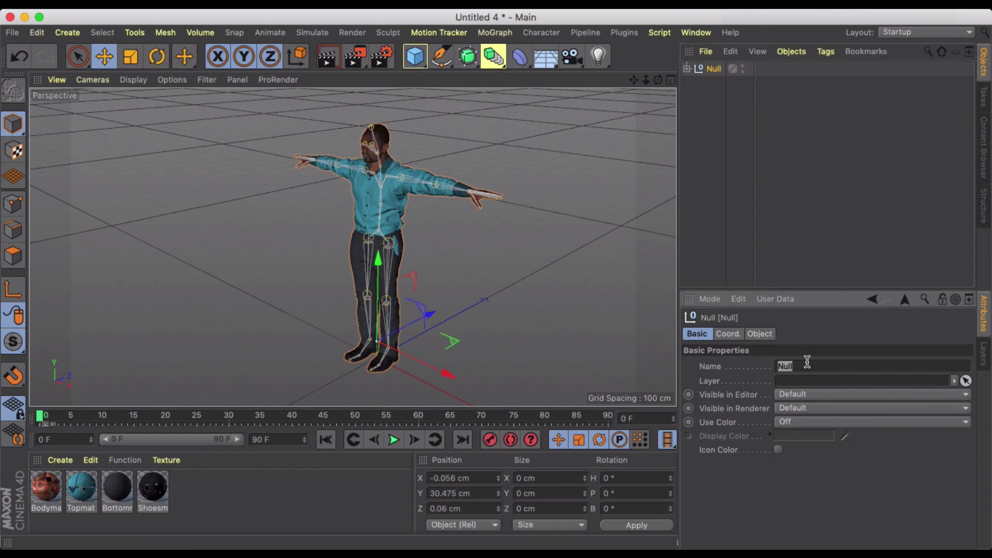
text(Start)
key(Return)
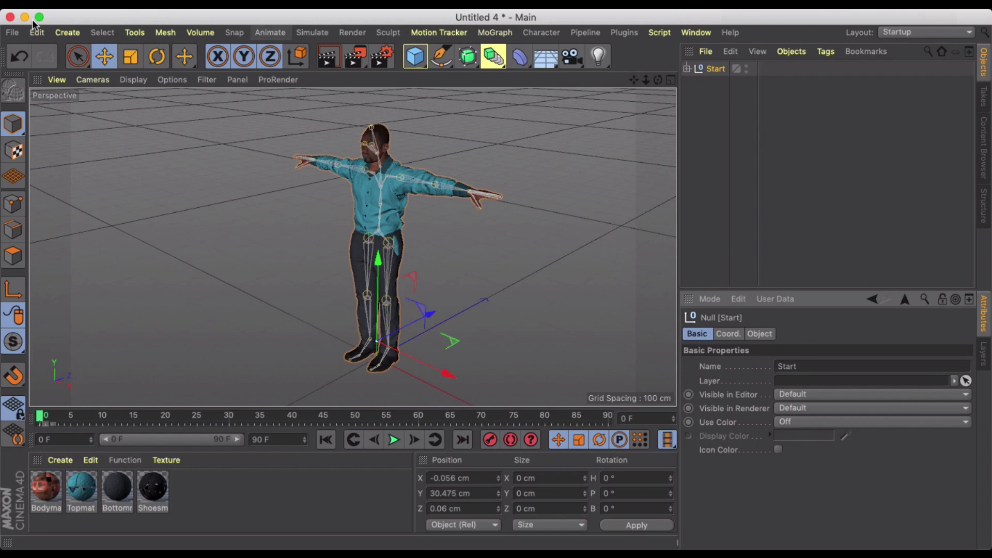
Step: Merge Samba Dancing.fbx into the project with the default FBX settings
click(11, 33)
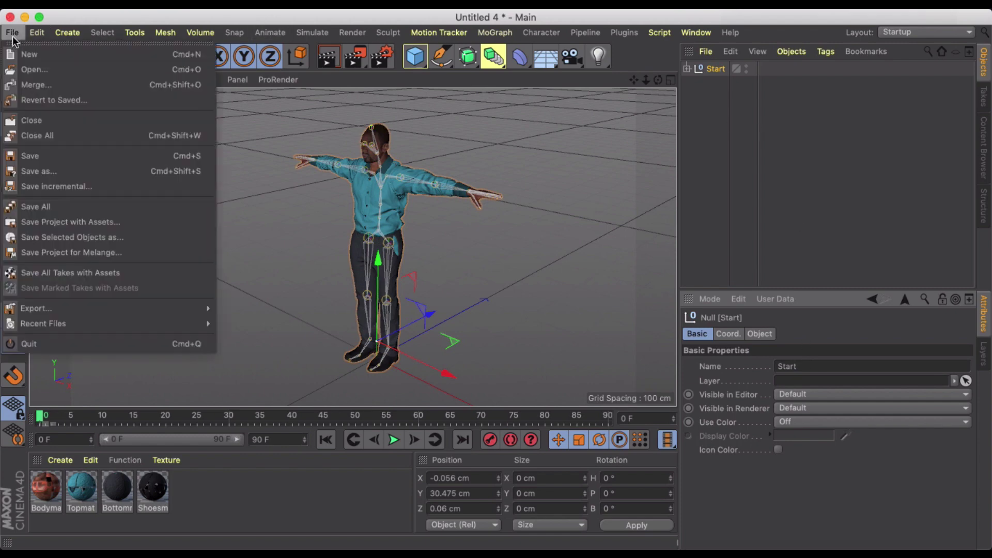
click(45, 87)
click(298, 129)
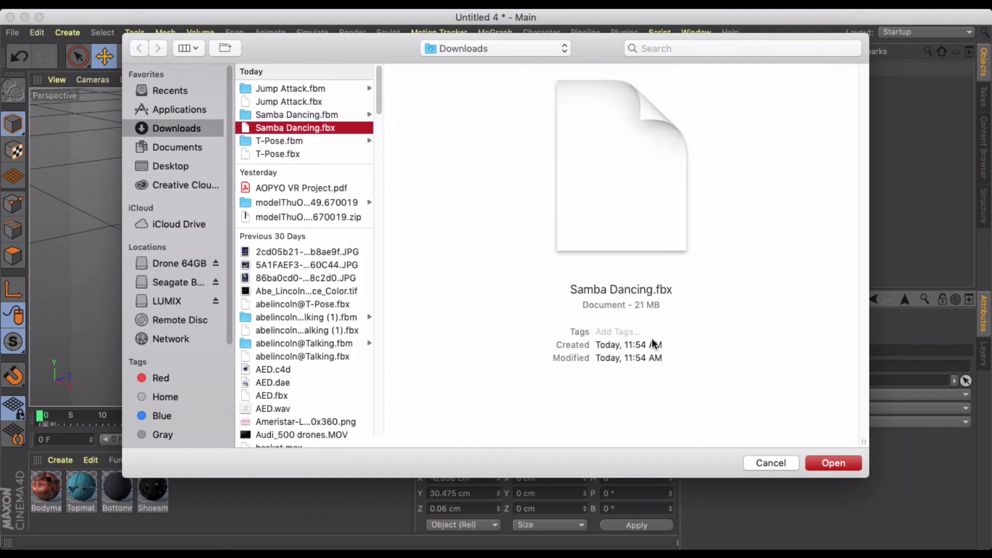
click(845, 460)
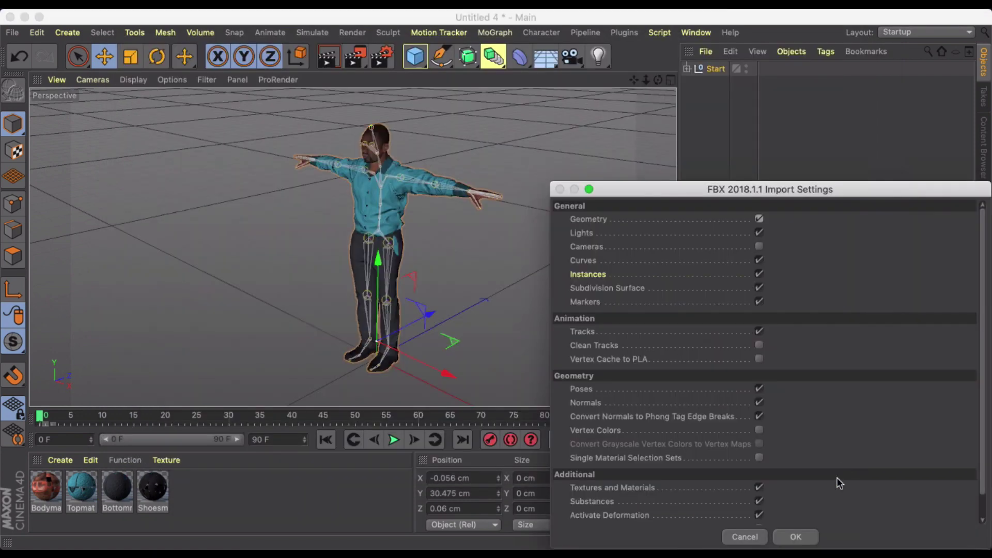
click(805, 534)
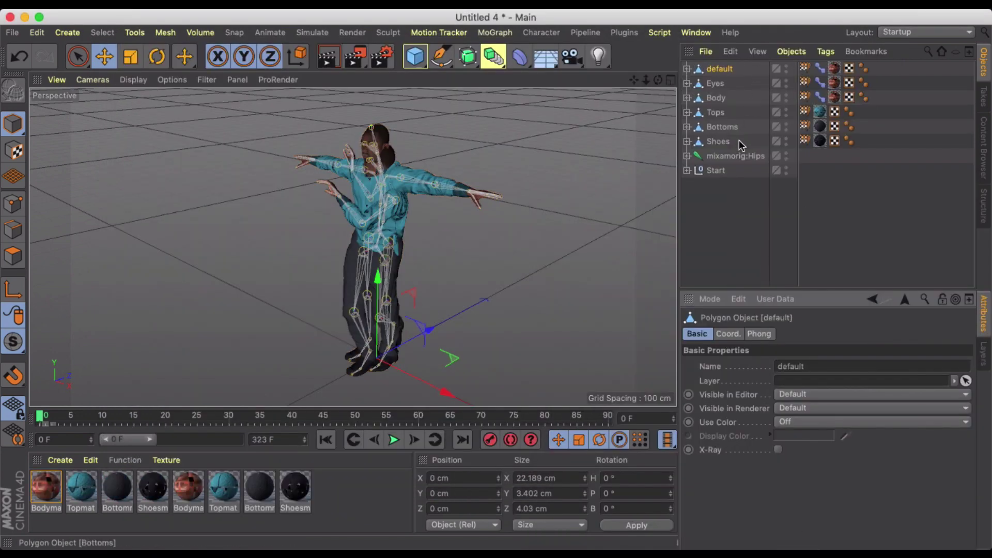
Step: Group the seven new Samba objects under a null named Samba
click(732, 155)
shift+click(735, 72)
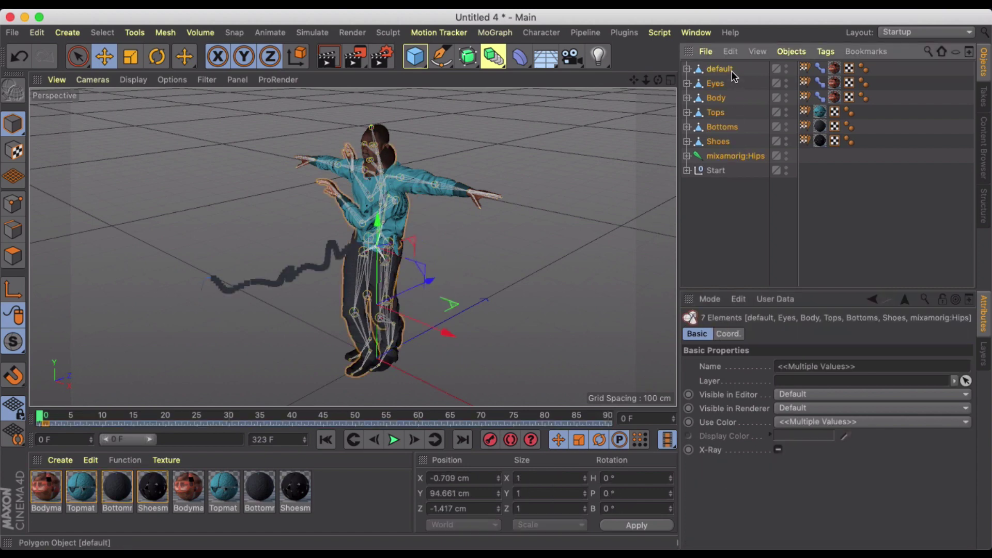
right_click(735, 73)
click(784, 465)
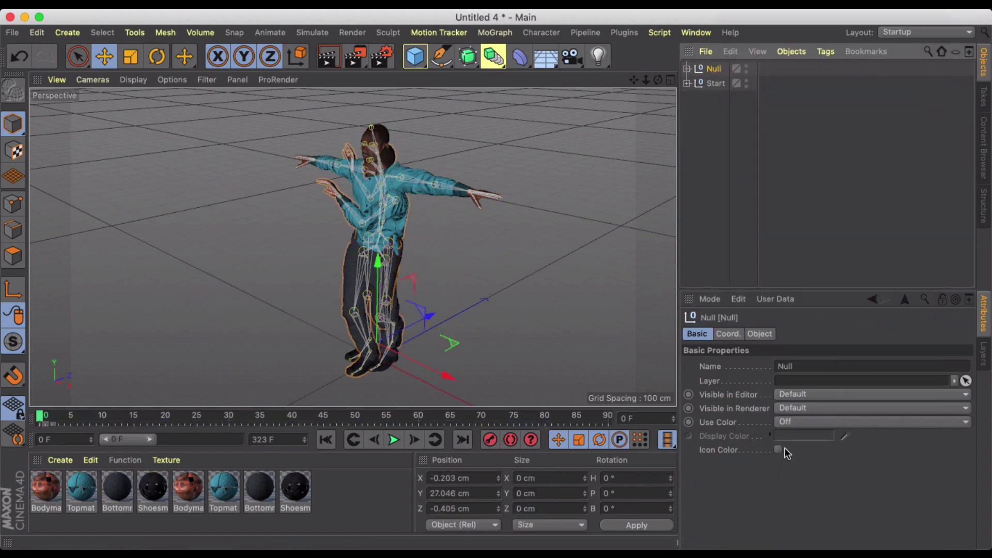
double_click(802, 367)
text(Samba)
key(Return)
click(716, 108)
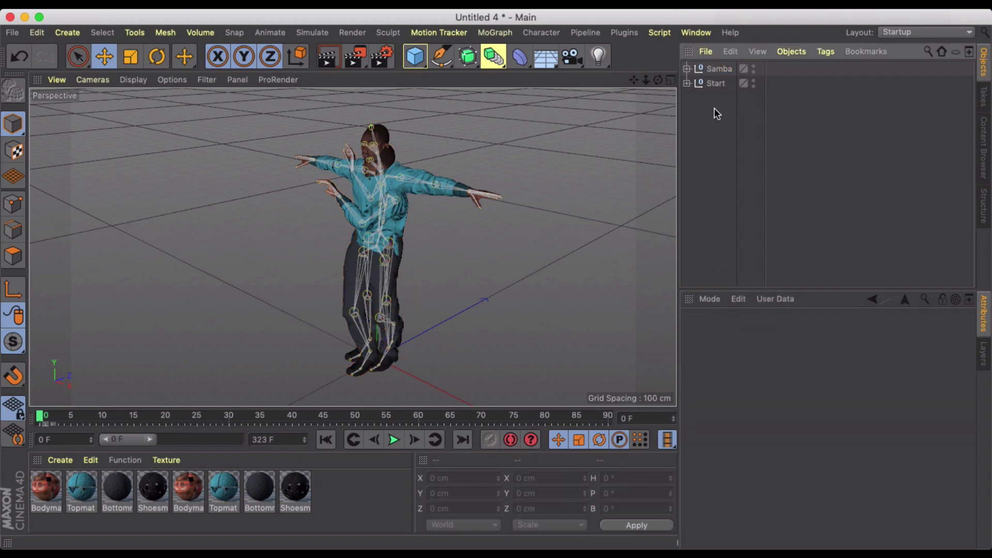
Step: Hide the Samba group in viewport and renders, and view the character from the front
click(754, 66)
click(754, 72)
scroll(455, 150, up, 5)
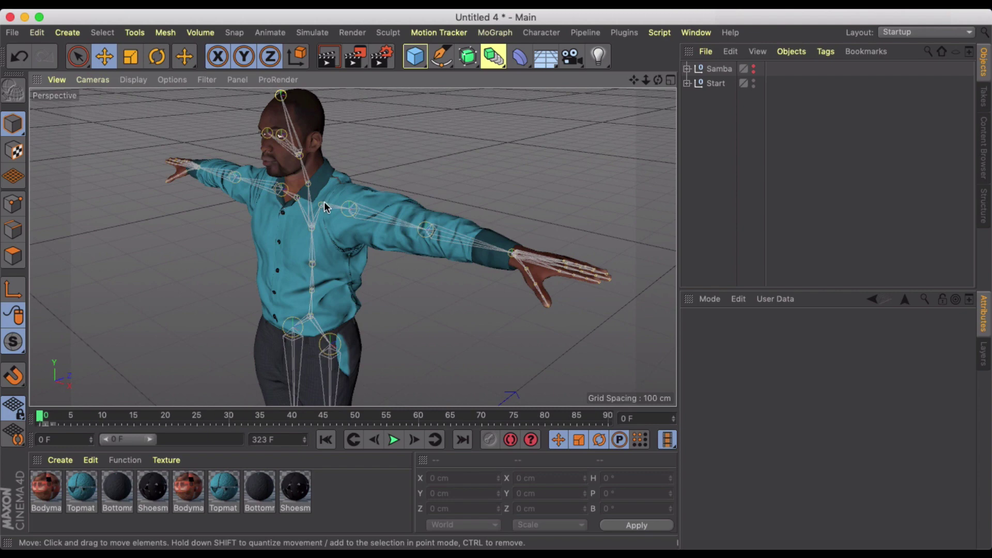
alt+drag(325, 207, 474, 188)
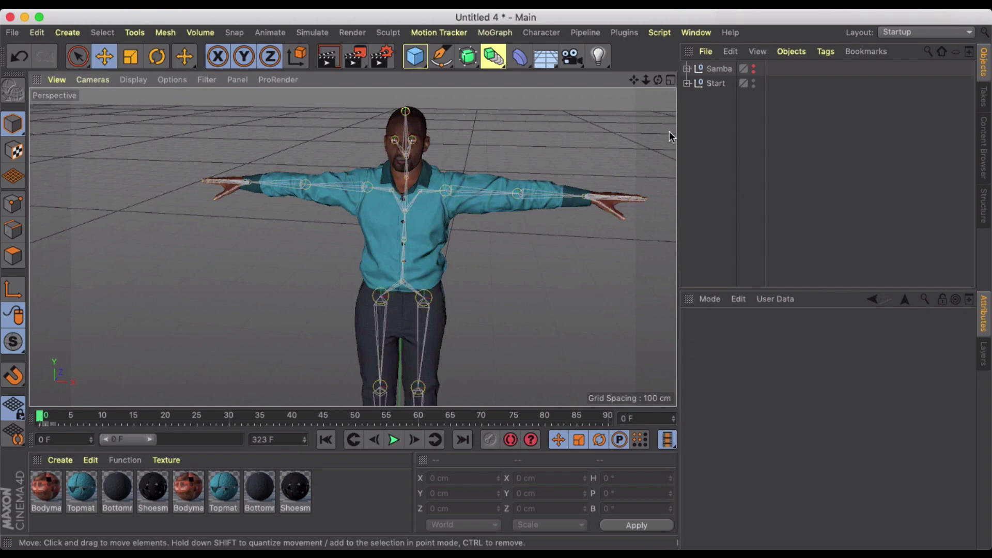
Step: Expand the Start group's mixamorig:Hips skeleton down through the Spine, Neck and Head joints
click(687, 83)
click(725, 185)
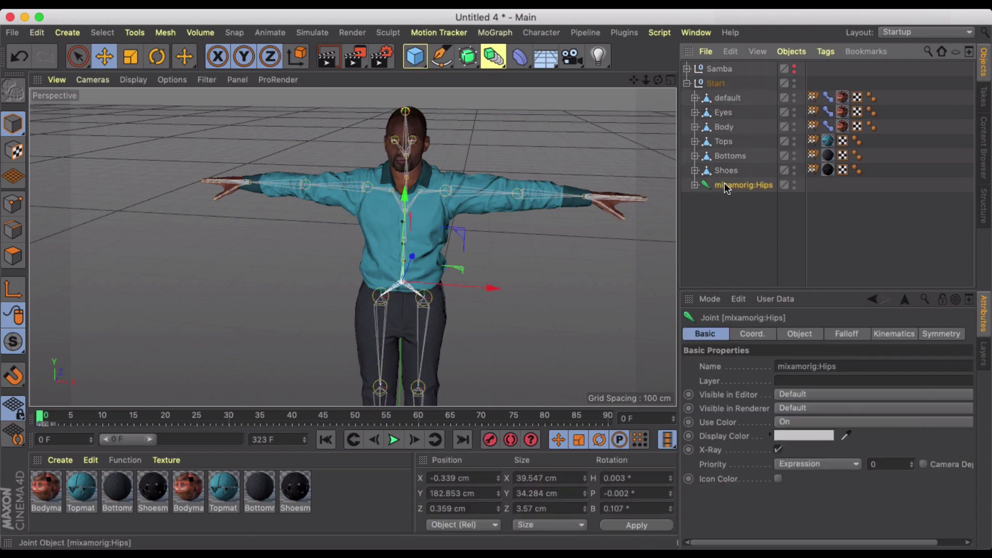
alt+drag(486, 215, 451, 221)
click(696, 185)
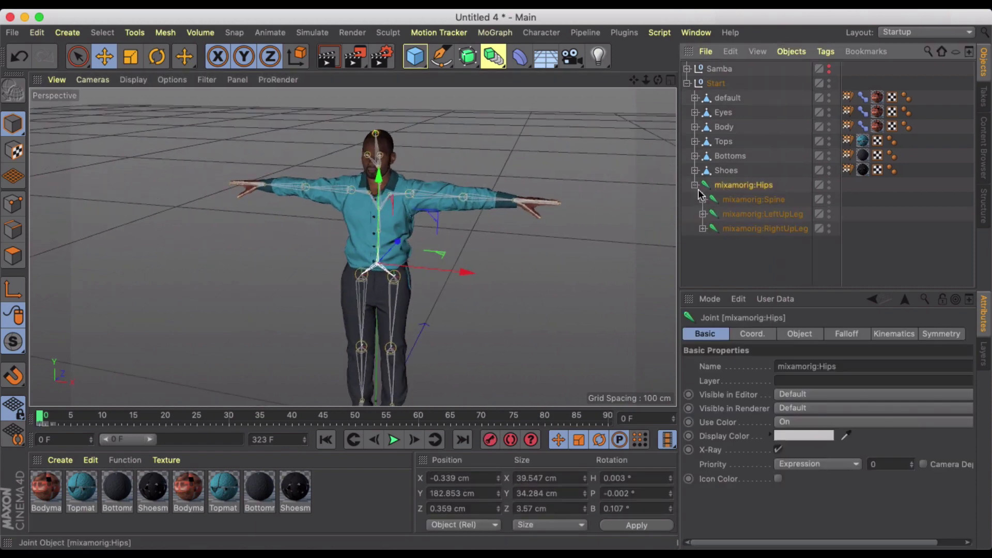
click(703, 200)
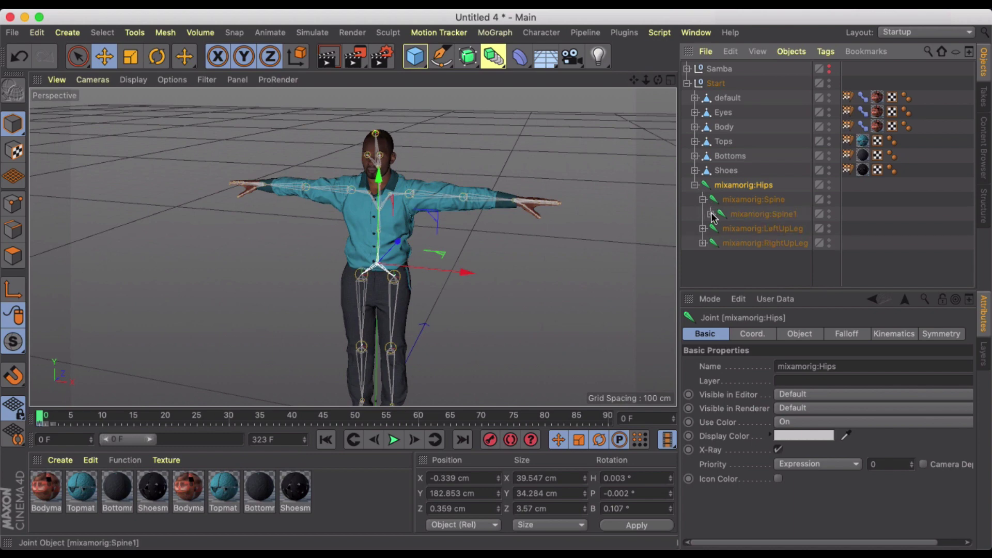
click(711, 214)
click(719, 229)
scroll(721, 230, down, 1)
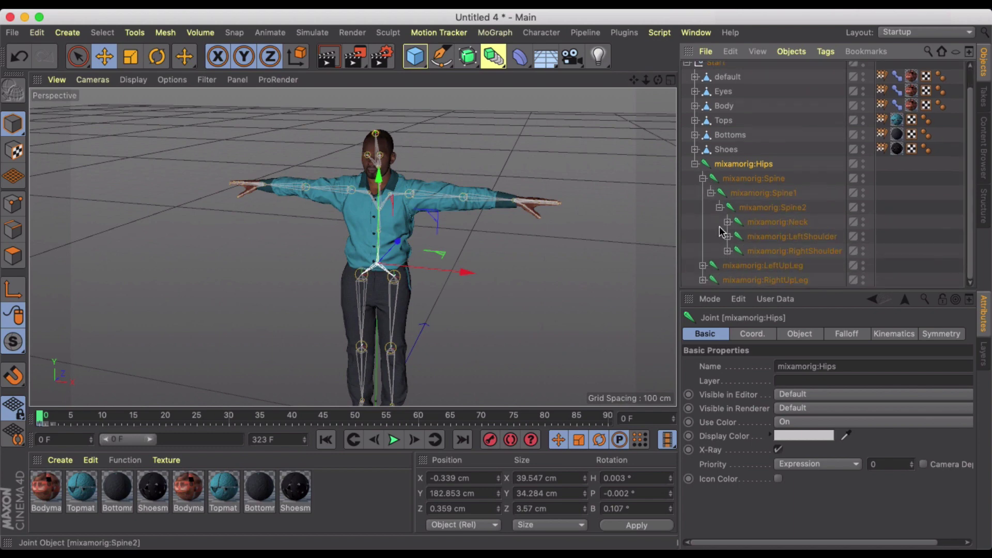
click(728, 222)
scroll(729, 222, down, 1)
click(737, 222)
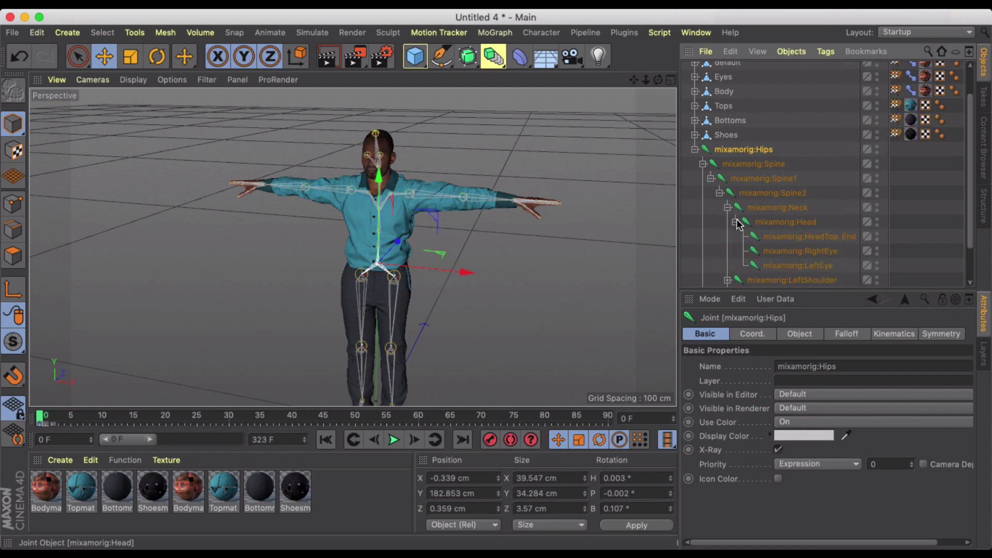
scroll(739, 220, down, 1)
Step: Step through the Spine and Spine1 joints, then select mixamorig:Hips
click(748, 147)
click(750, 160)
click(758, 175)
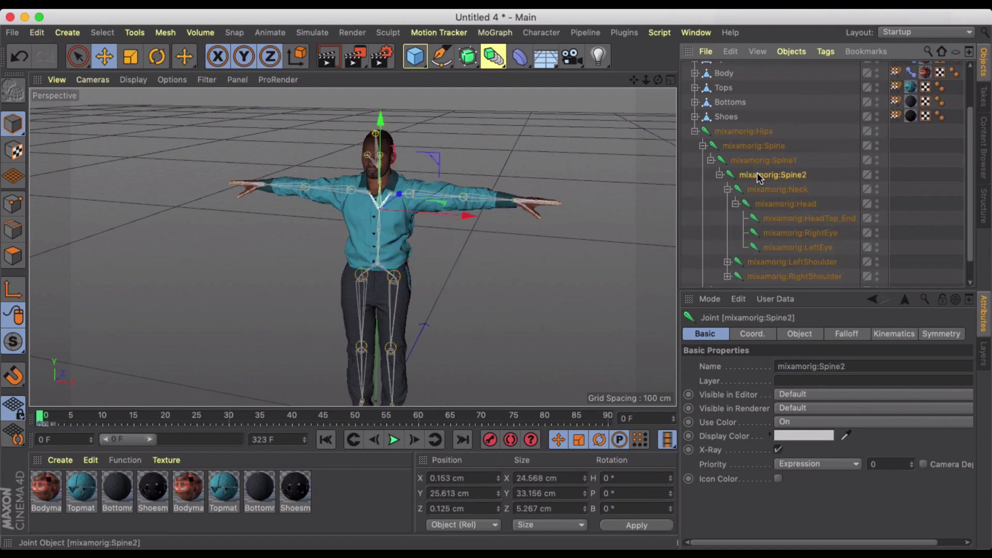
click(736, 136)
alt+drag(550, 258, 563, 220)
scroll(563, 221, down, 3)
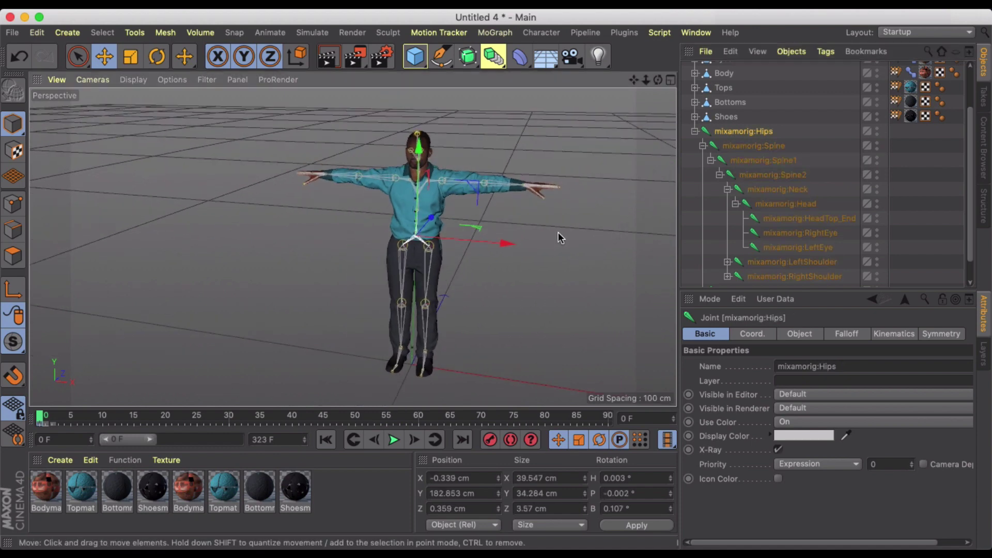
key(r)
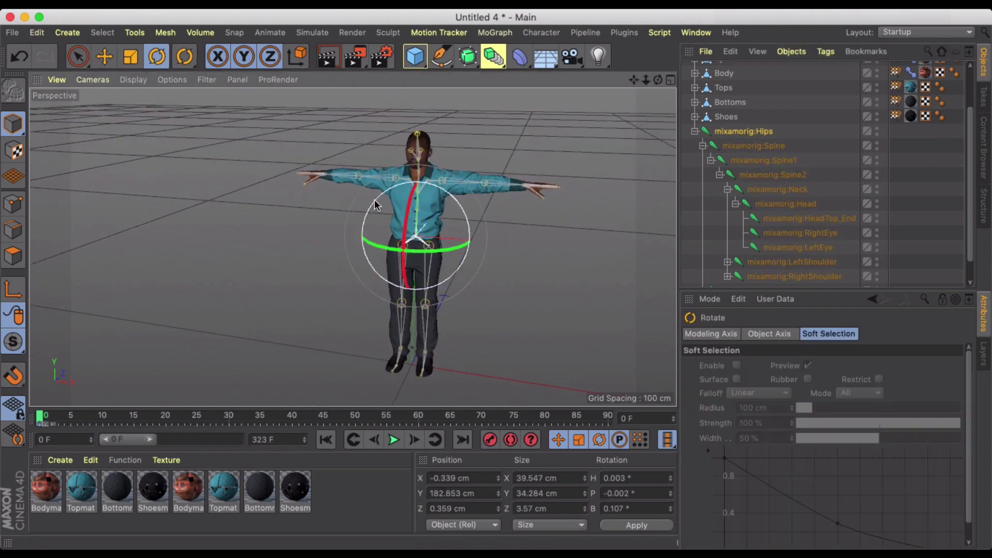
drag(404, 207, 388, 175)
key(super+z)
click(751, 146)
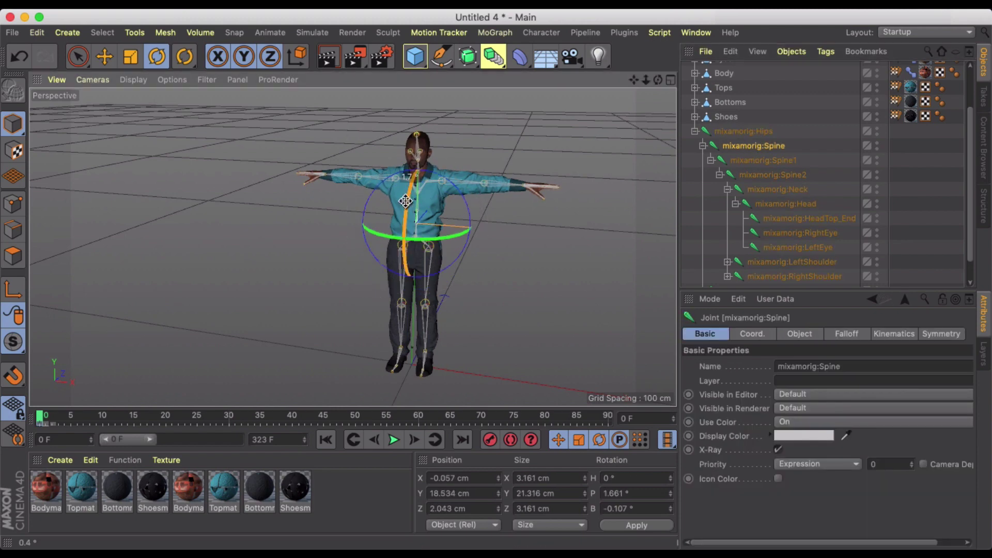
drag(410, 193, 393, 232)
key(super+z)
click(764, 160)
drag(383, 184, 384, 227)
key(super+z)
click(751, 176)
key(super+z)
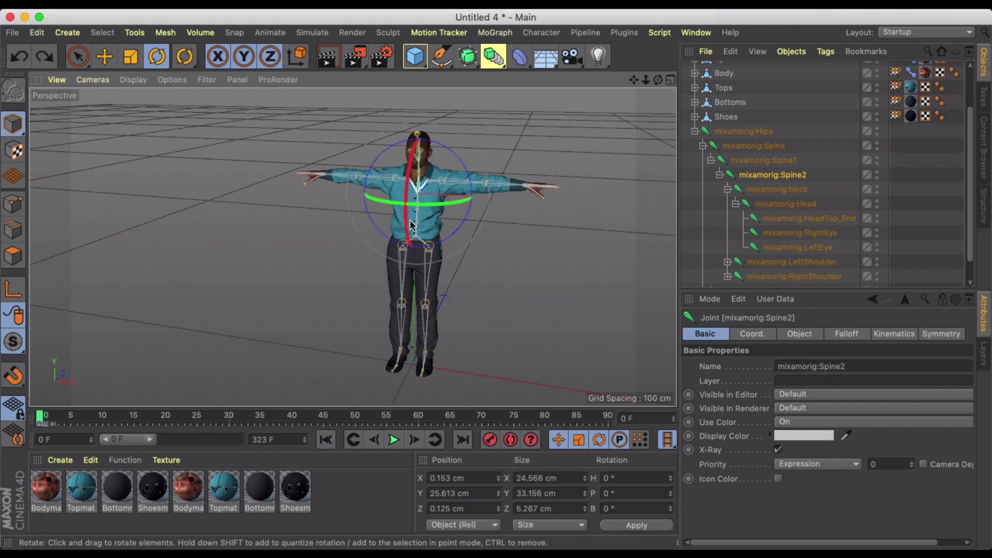
click(771, 187)
drag(415, 151, 400, 173)
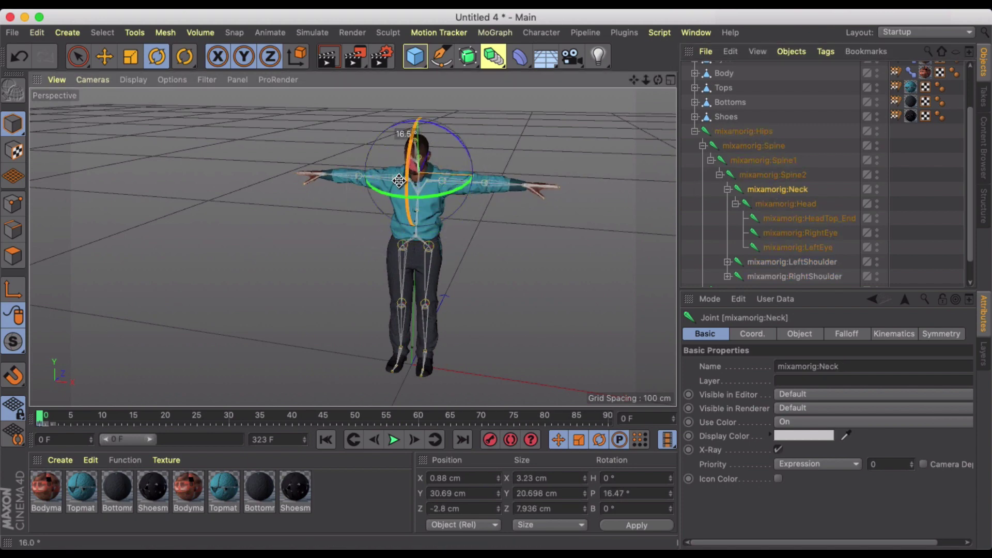
key(super+z)
click(786, 204)
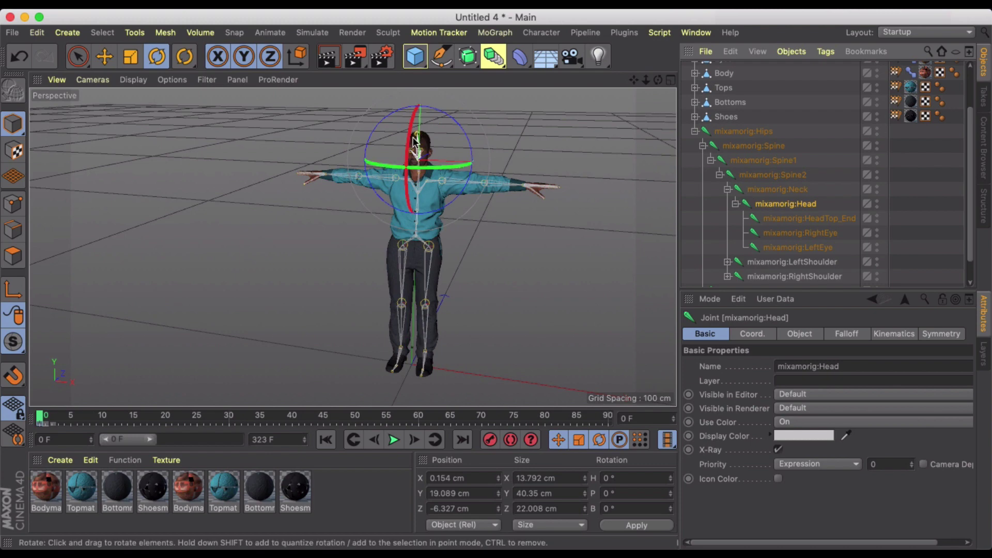
drag(460, 165, 455, 179)
key(super+z)
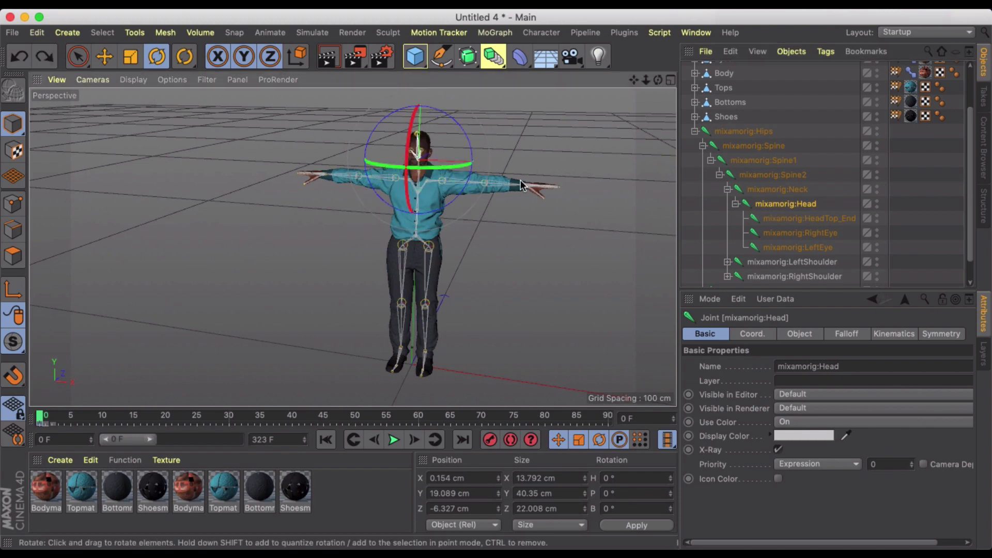
scroll(481, 217, up, 5)
scroll(484, 222, down, 5)
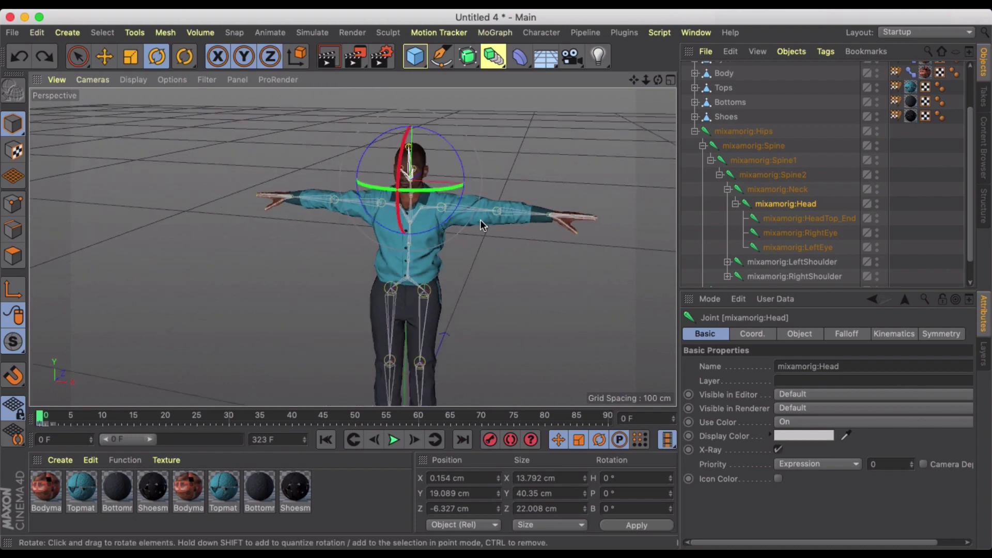
alt+middle_drag(479, 220, 498, 178)
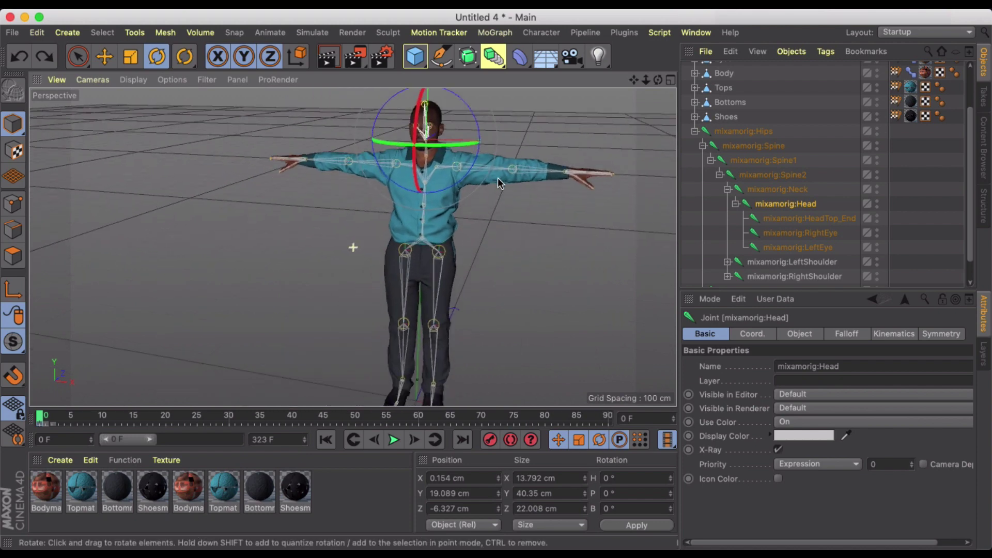
scroll(519, 212, up, 3)
click(519, 212)
mouse_move(534, 214)
alt+mouse_down()
mouse_move(496, 226)
mouse_move(381, 224)
mouse_move(536, 226)
alt+mouse_up()
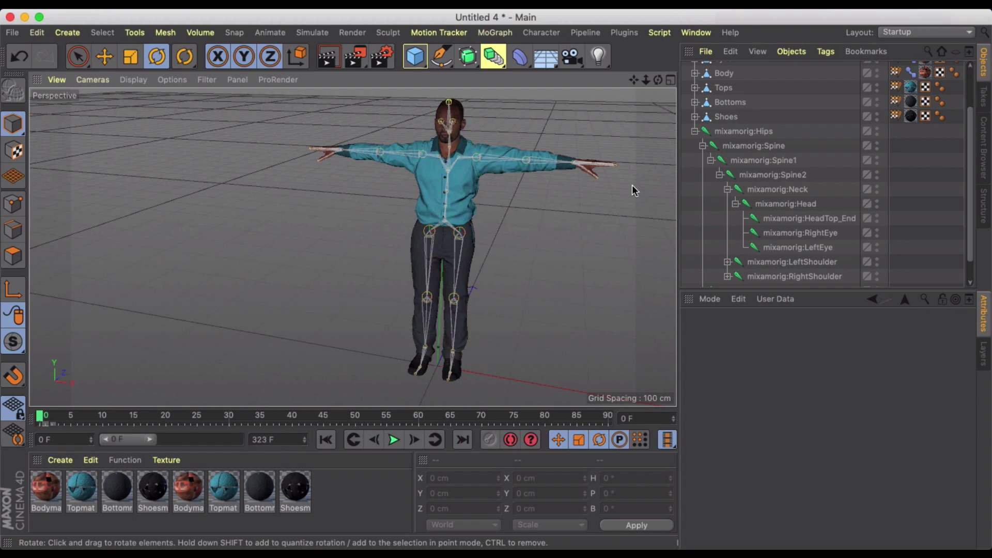
Step: At frame 30, lean the torso forward about 25° at the Spine joint and key it
click(758, 175)
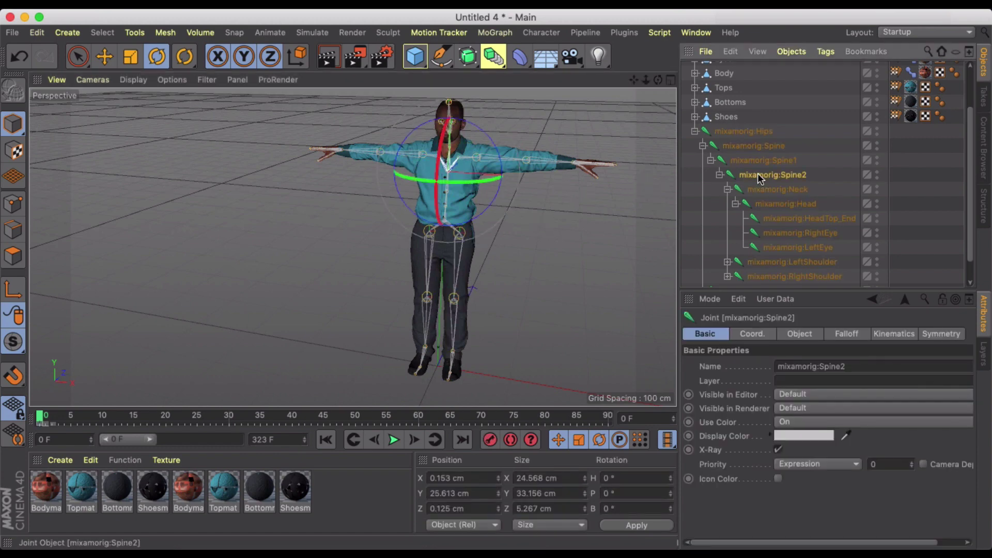
click(758, 145)
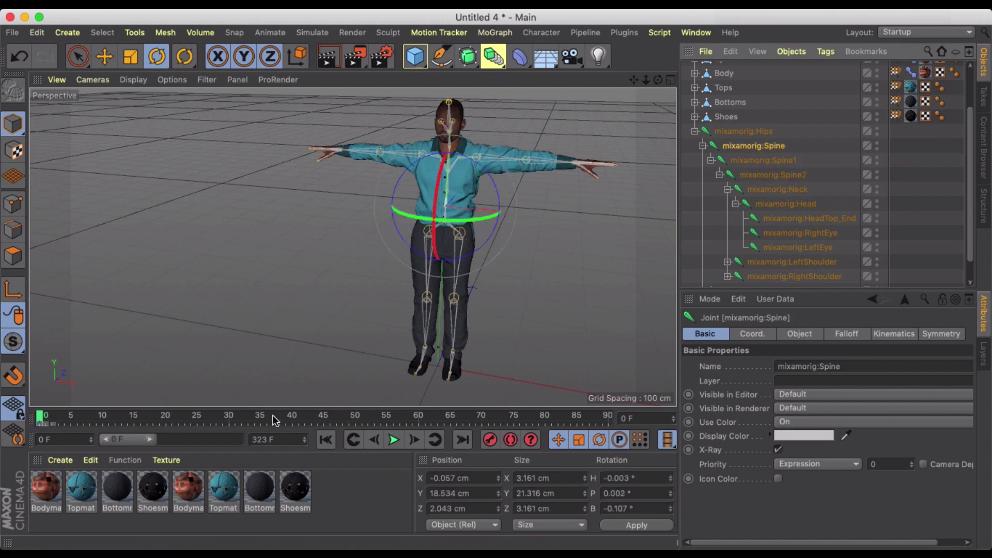
click(230, 416)
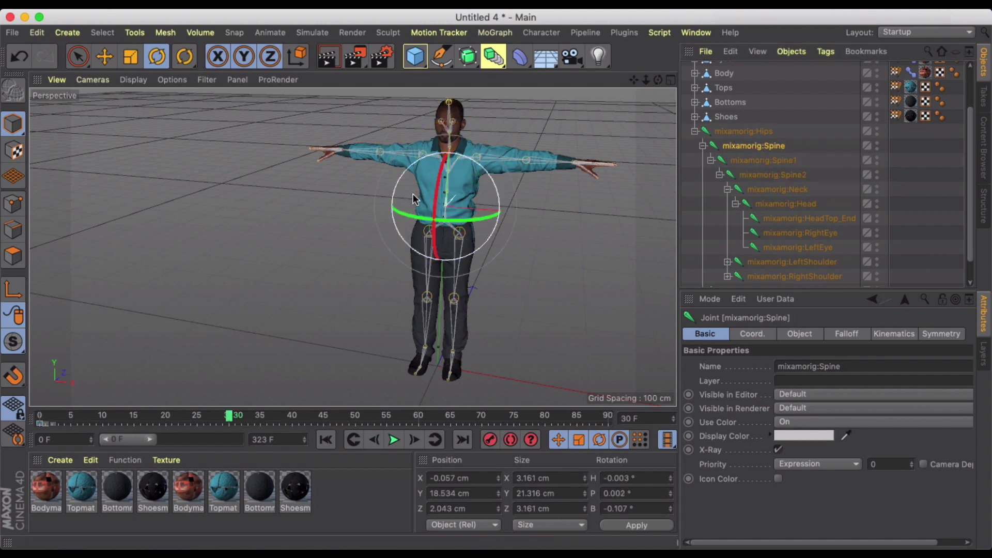
drag(438, 178, 415, 222)
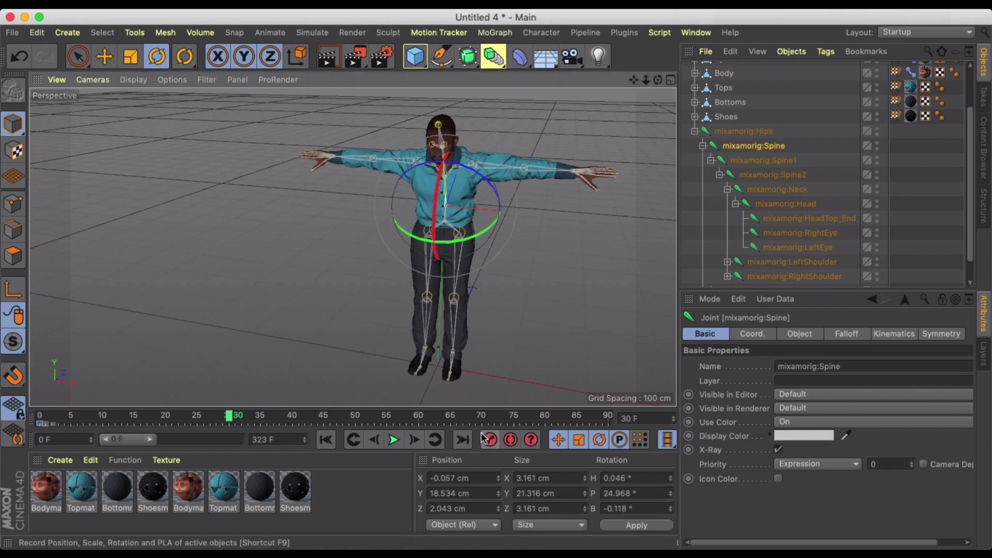
click(756, 159)
drag(490, 187, 439, 164)
key(super+z)
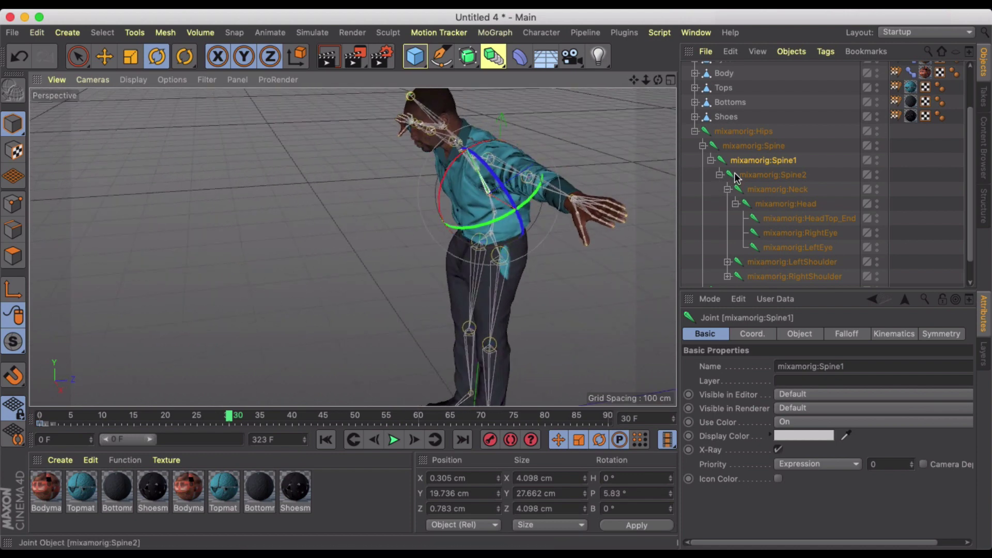
click(490, 440)
Step: Bend Spine2 forward about 4.7° and bow the Neck 17.727°, then key the pose
click(751, 175)
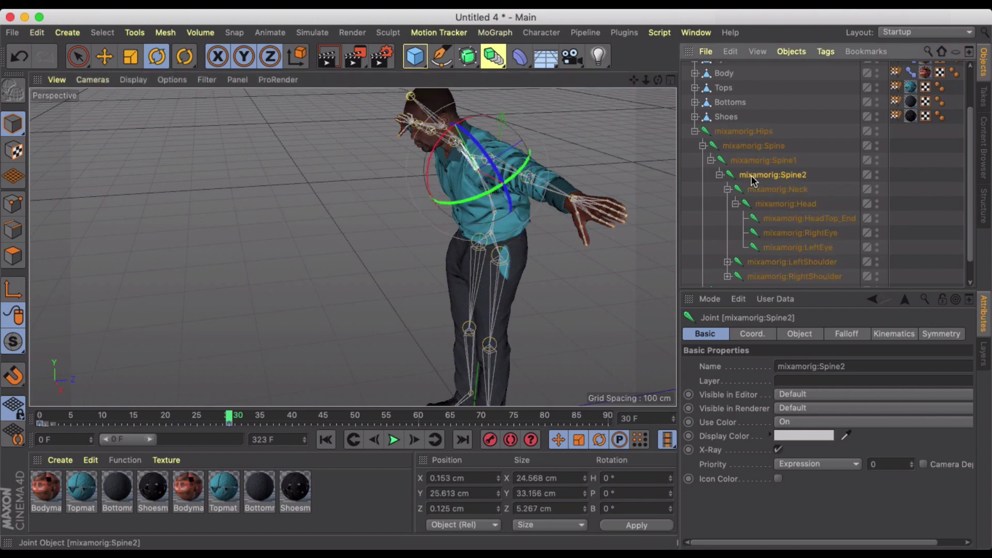
click(431, 154)
click(786, 173)
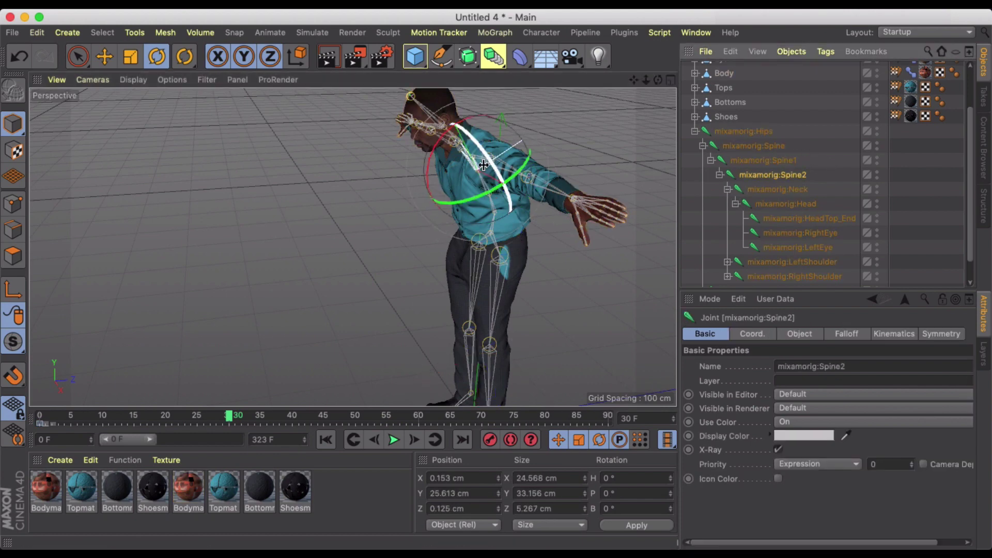
drag(426, 167, 421, 175)
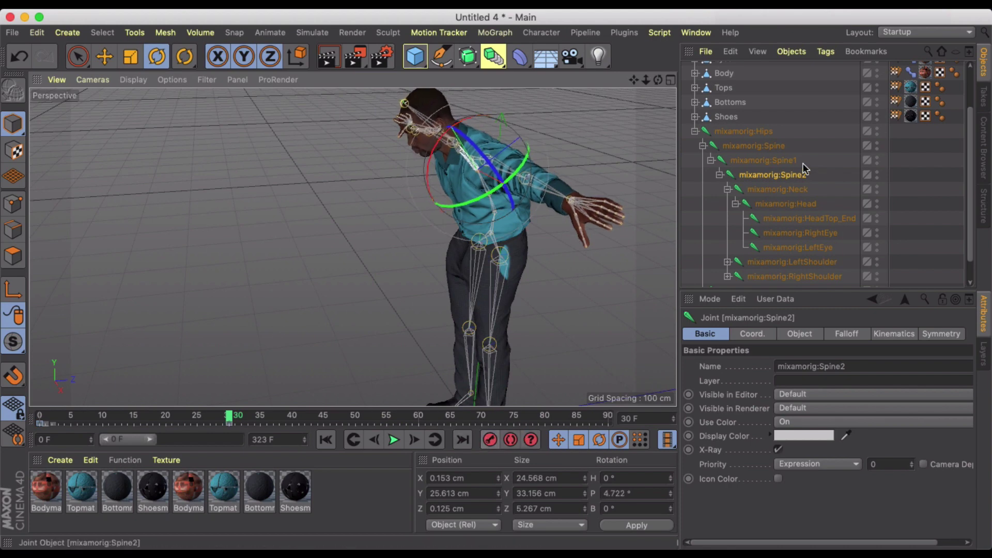
click(786, 190)
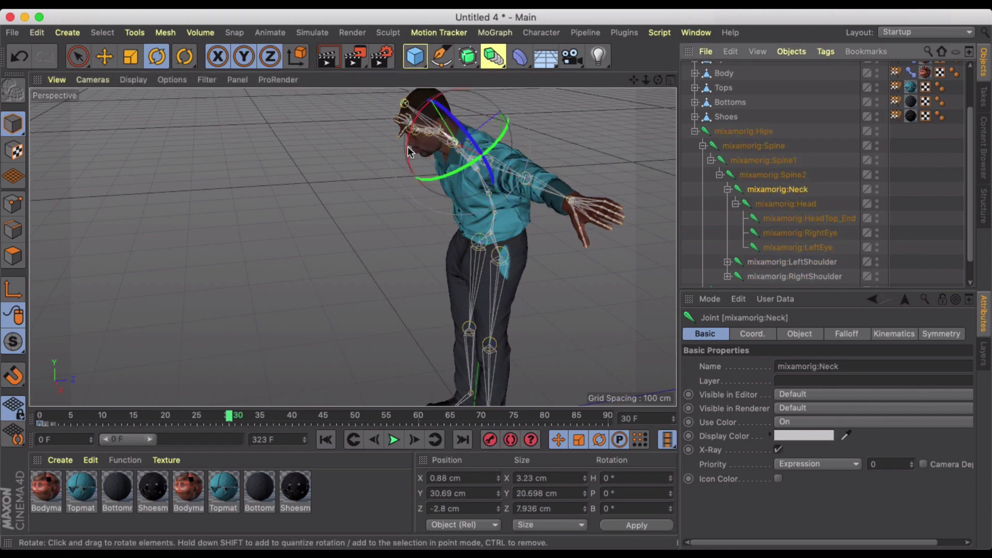
drag(405, 150, 409, 168)
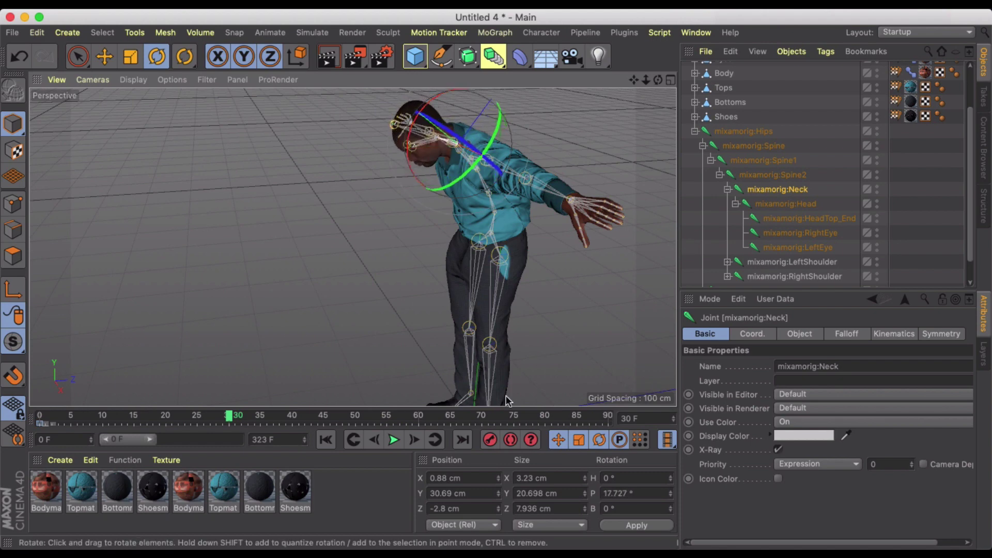
click(491, 441)
Step: Scrub the timeline to preview the bow and orbit to a close angled view
mouse_move(228, 417)
mouse_down()
mouse_move(89, 420)
mouse_move(228, 419)
mouse_up()
alt+drag(439, 207, 482, 179)
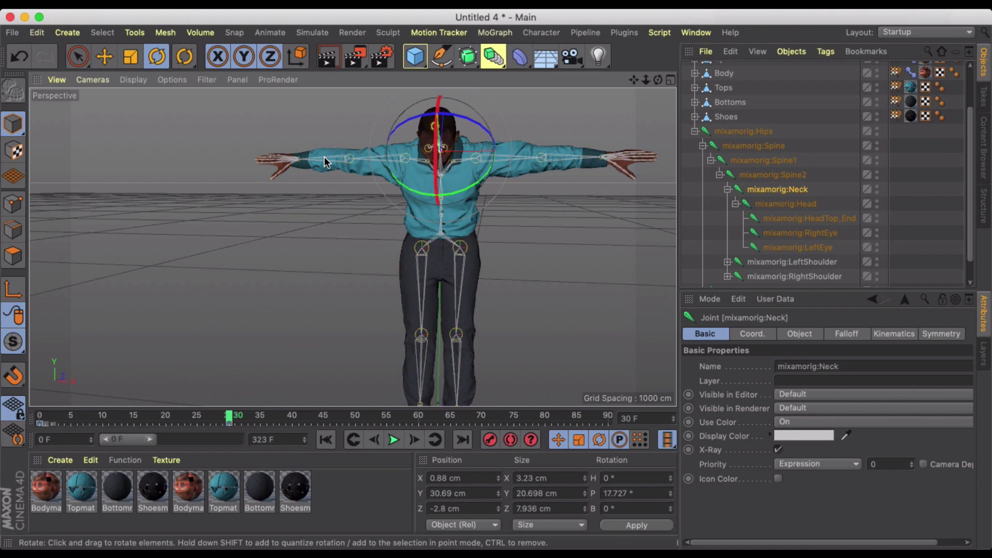
scroll(500, 187, up, 3)
alt+drag(503, 176, 437, 201)
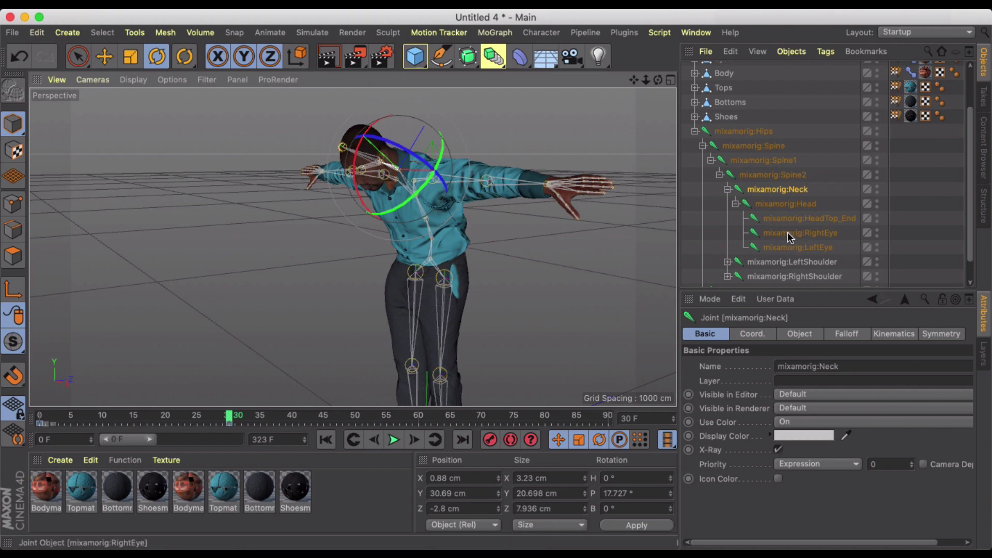
Step: Swing the left arm down about 60° at the LeftArm joint, turned slightly forward
scroll(786, 235, down, 1)
scroll(780, 247, down, 1)
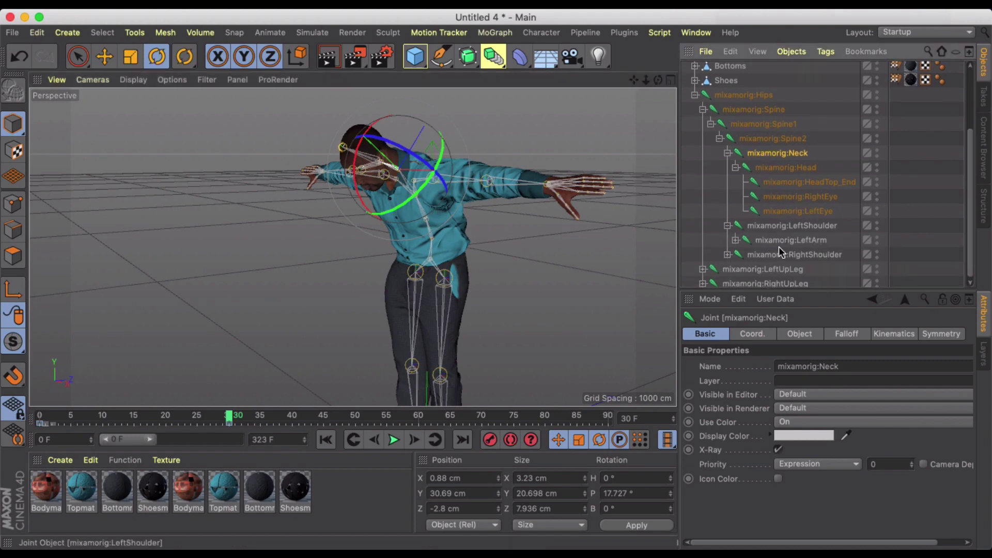
click(780, 227)
alt+drag(520, 212, 598, 204)
scroll(376, 168, up, 5)
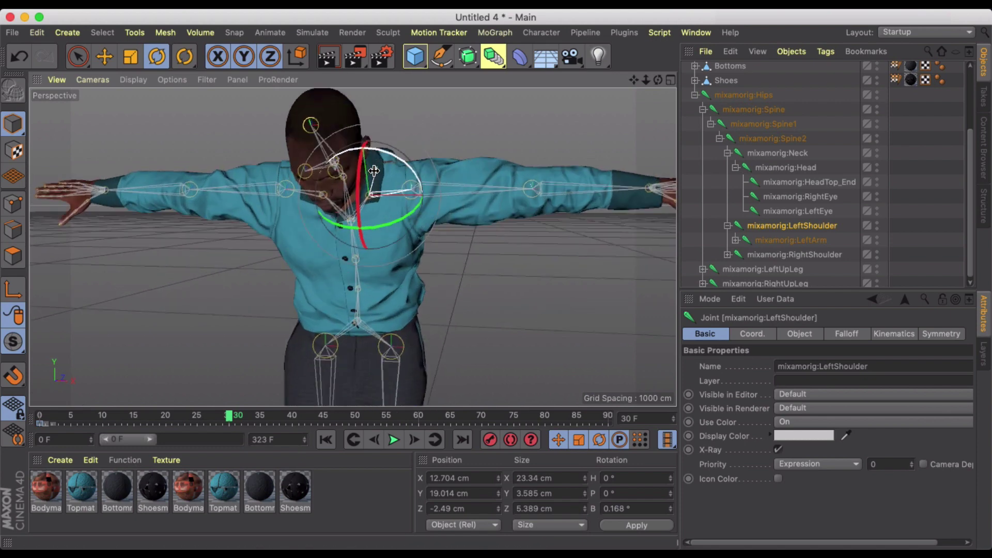
scroll(388, 171, down, 2)
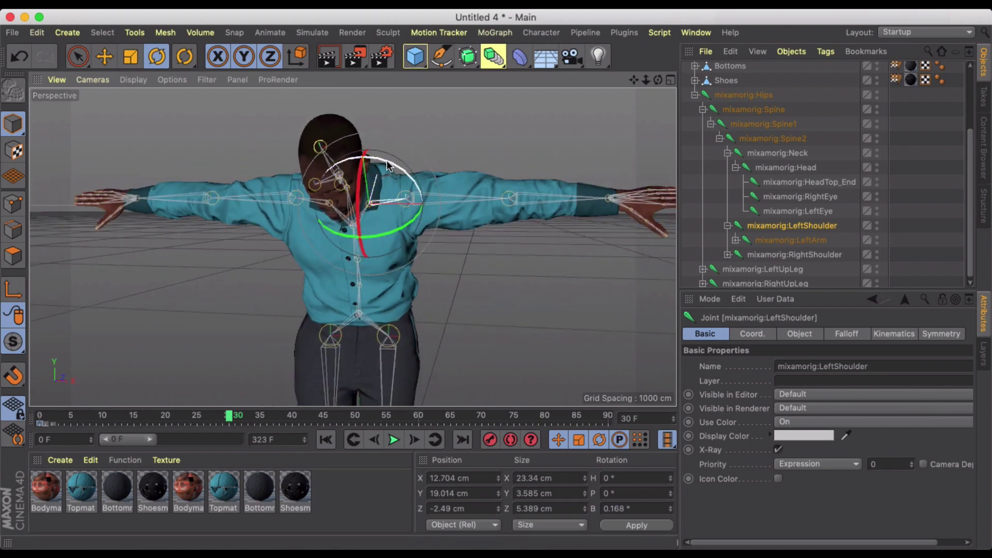
drag(393, 169, 417, 156)
key(super+z)
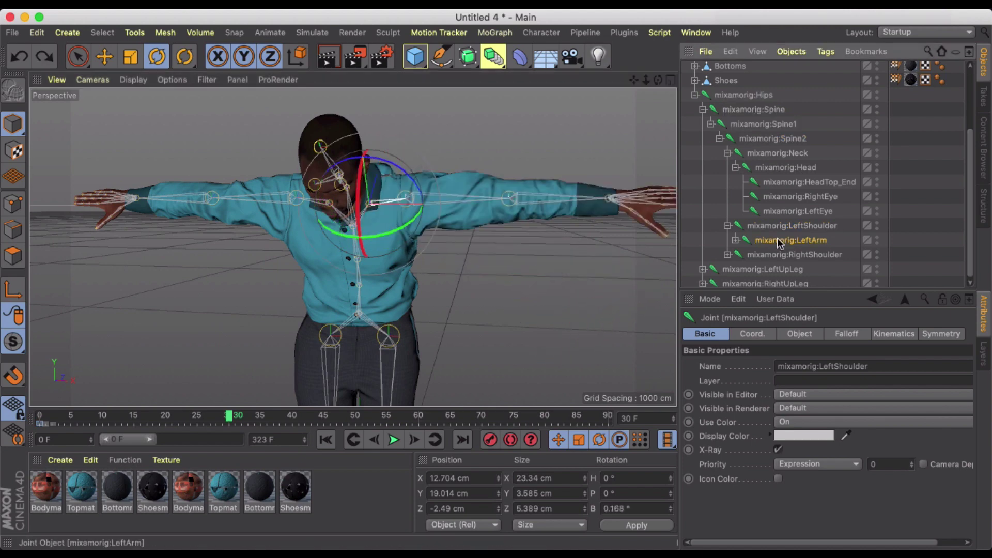
click(779, 243)
drag(423, 154, 428, 203)
alt+drag(433, 244, 431, 211)
drag(356, 198, 594, 200)
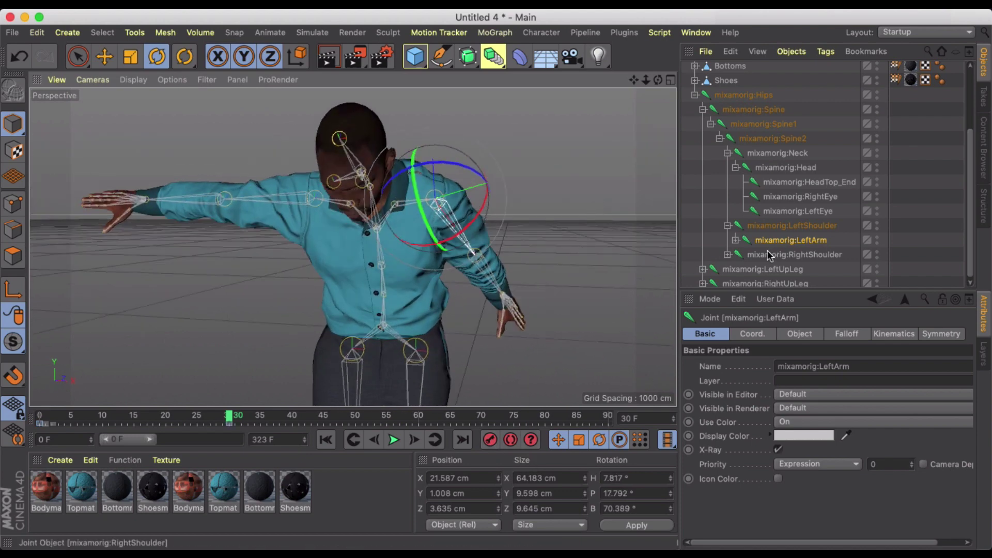
Step: Bend the left hand at the wrist to 32.849° B and key the pose
click(735, 241)
click(781, 254)
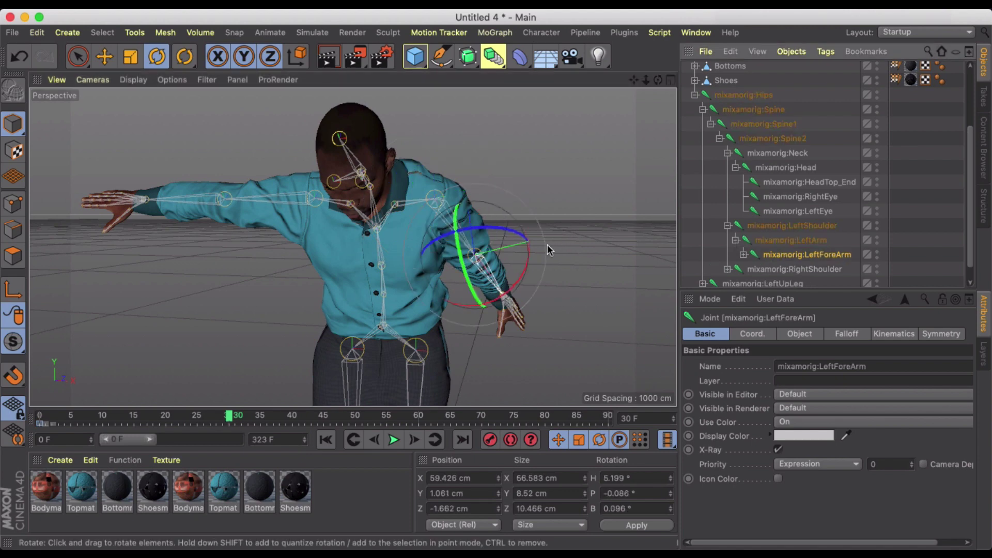
alt+drag(551, 248, 524, 246)
alt+drag(464, 353, 100, 317)
alt+drag(480, 321, 568, 269)
alt+drag(623, 290, 680, 242)
click(743, 255)
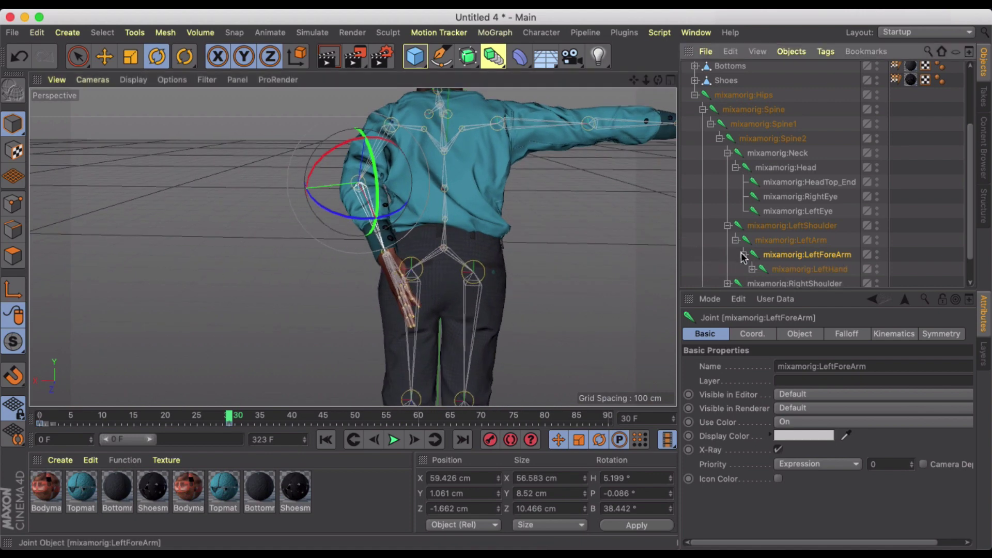
click(785, 268)
drag(347, 279, 380, 284)
click(491, 440)
alt+drag(432, 317, 662, 302)
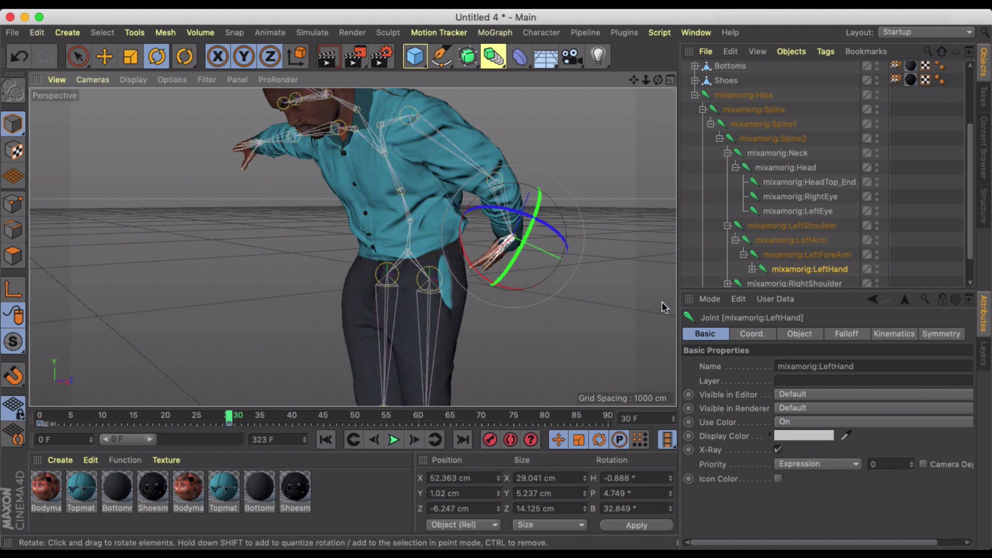
scroll(425, 222, down, 3)
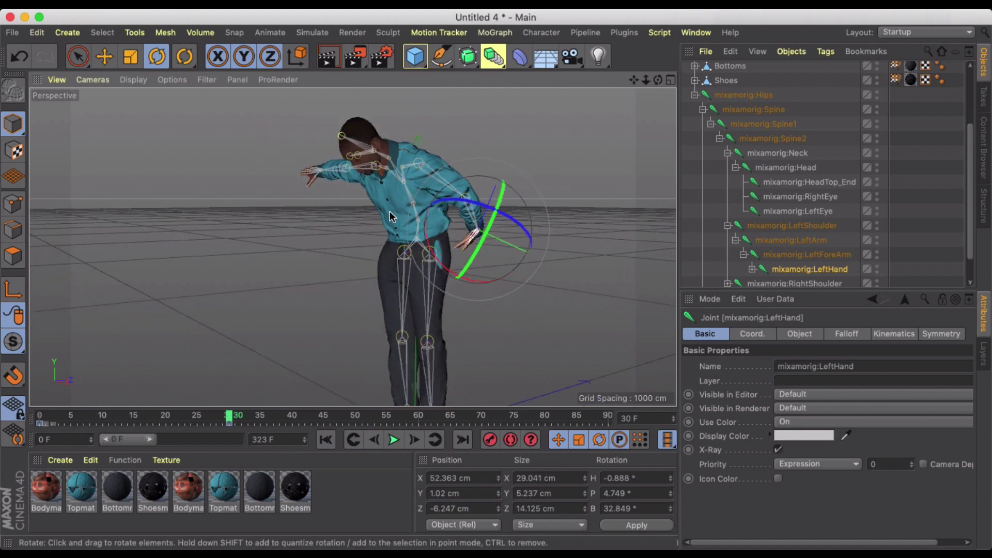
alt+drag(392, 216, 473, 199)
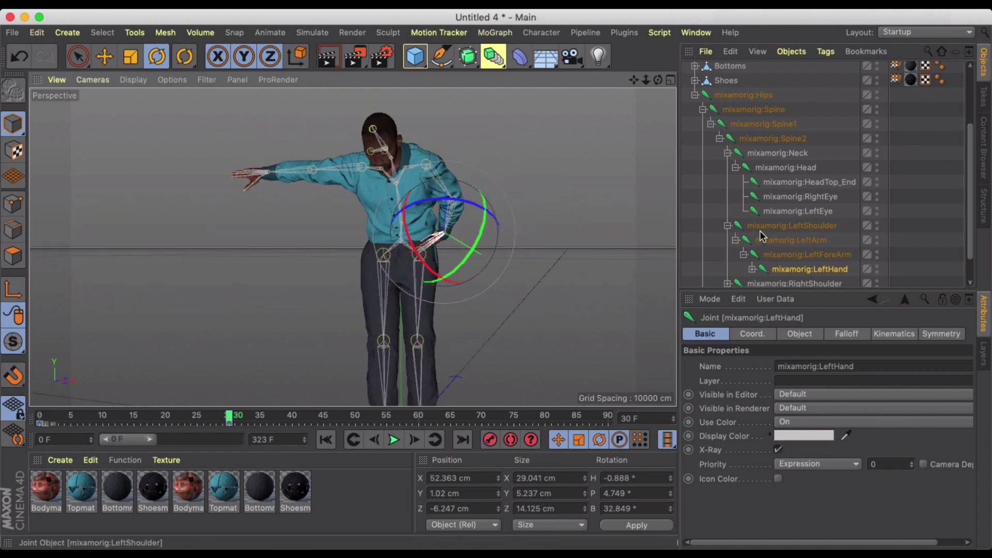
Step: Swing the RightArm joint forward and down, fine-tuning its bank angle
click(727, 227)
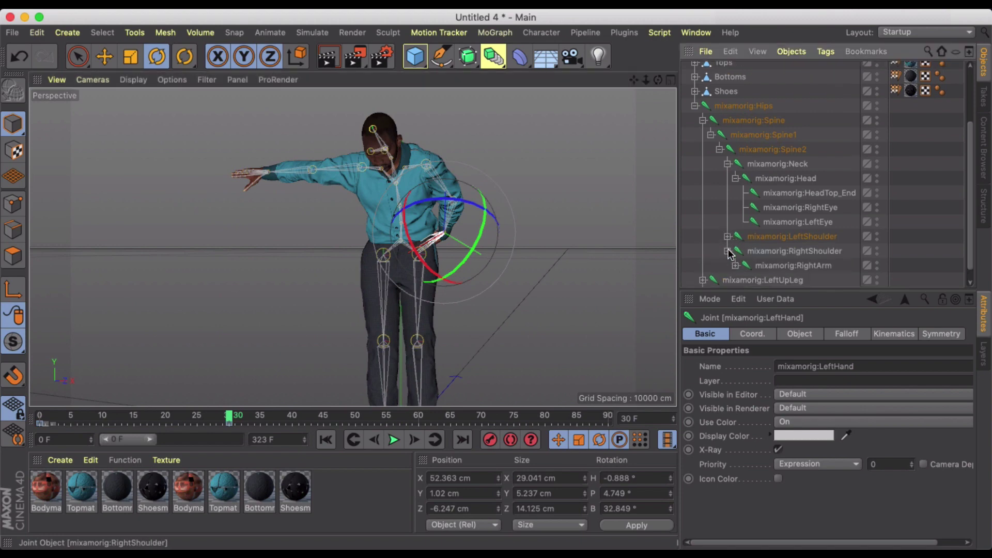
click(776, 266)
alt+drag(412, 206, 587, 253)
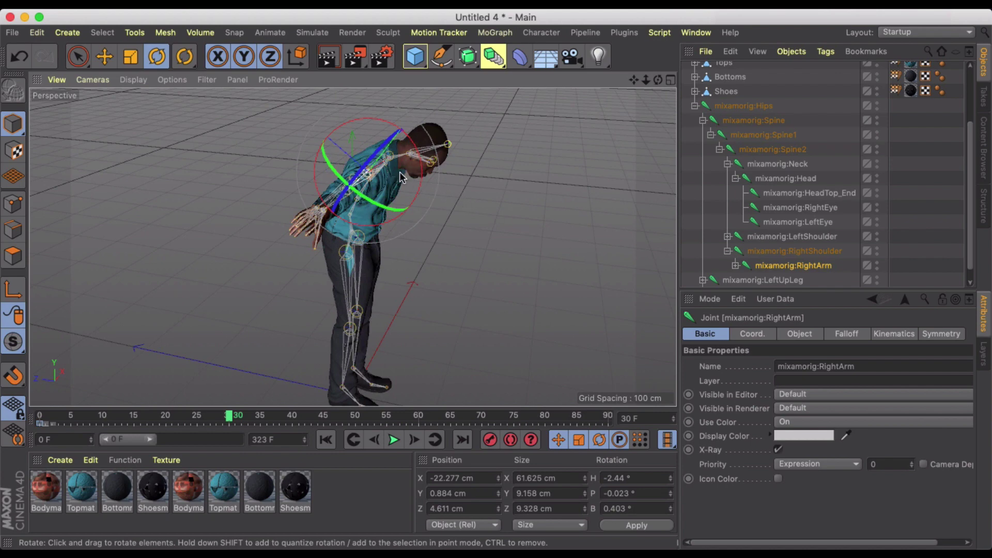
drag(368, 168, 306, 190)
mouse_move(387, 132)
mouse_down()
mouse_move(341, 137)
mouse_move(367, 133)
mouse_up()
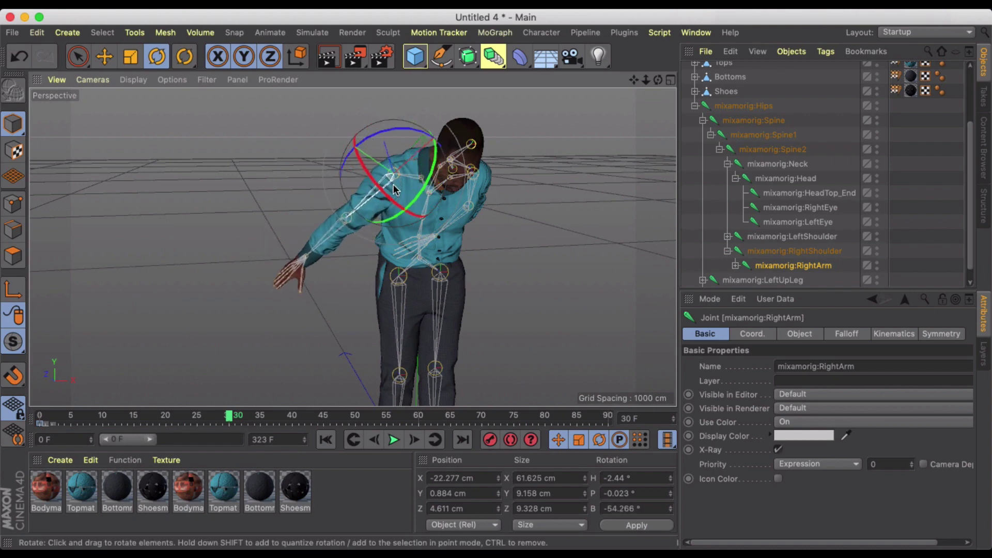
alt+drag(395, 184, 239, 192)
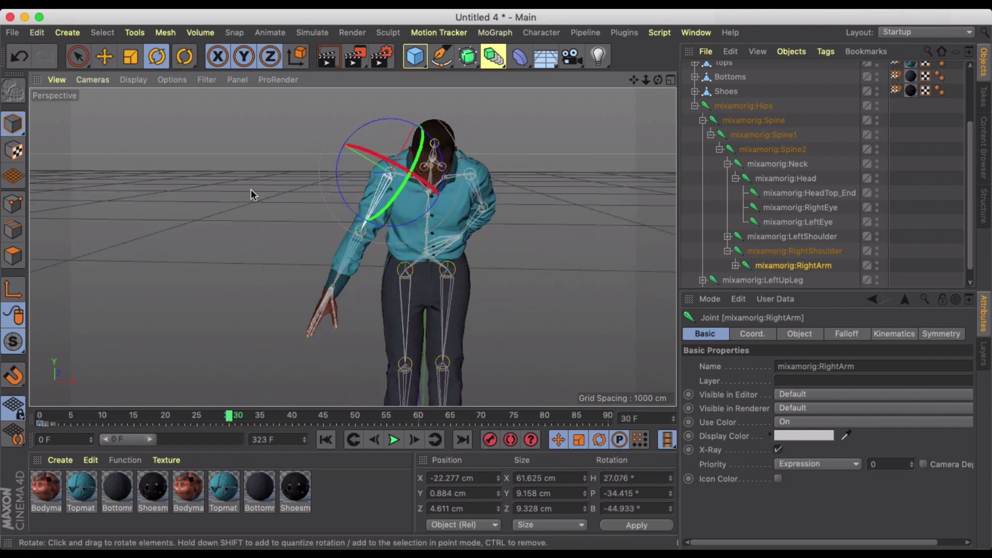
drag(396, 120, 392, 125)
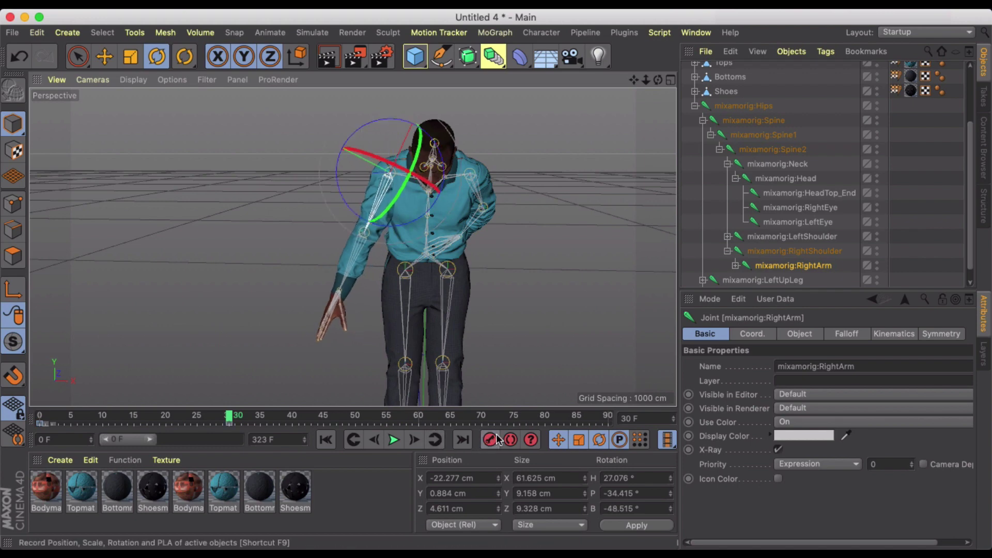
Step: Bend the right forearm across the body and tilt the right hand to -19.797° B
click(736, 266)
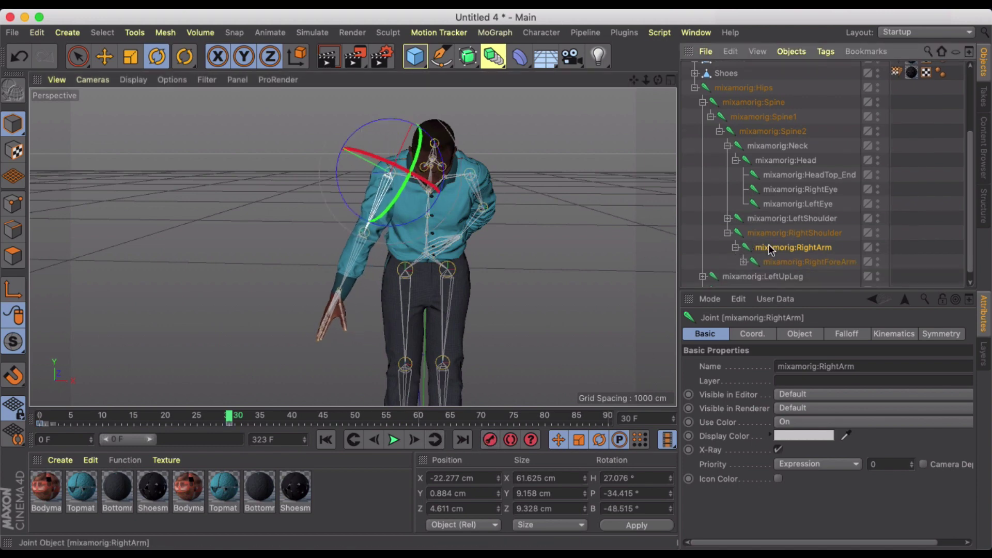
click(780, 262)
drag(320, 263, 374, 266)
alt+drag(465, 243, 491, 242)
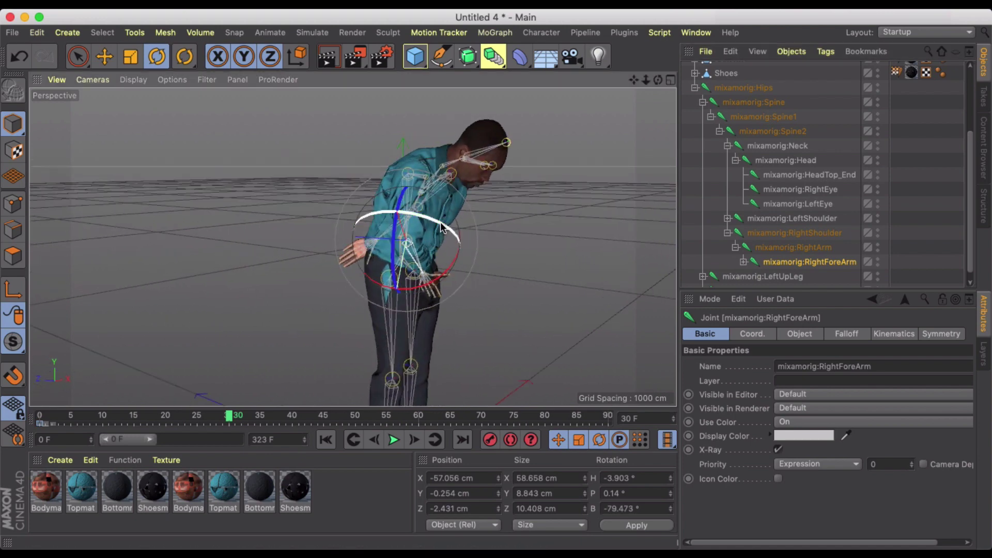
drag(439, 223, 414, 222)
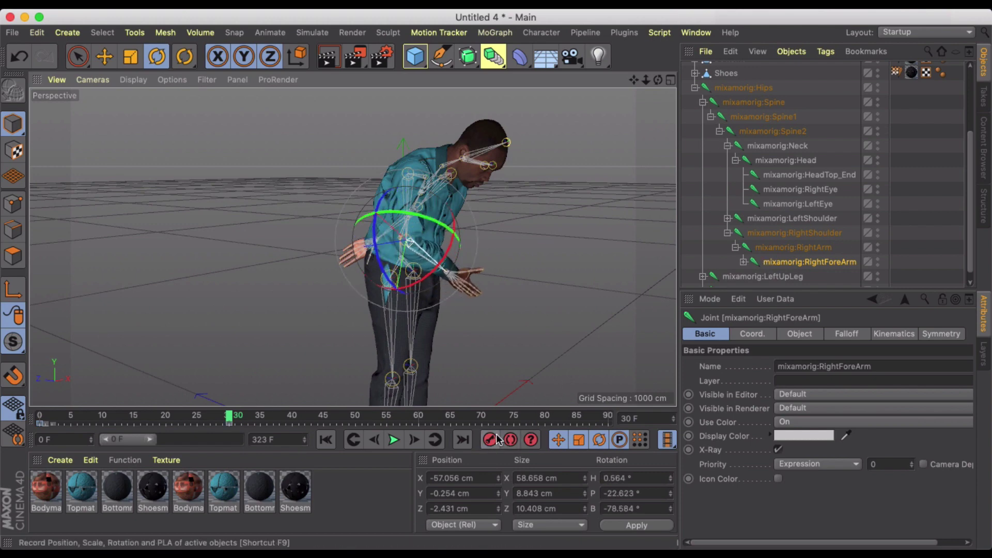
click(743, 262)
alt+drag(510, 279, 373, 246)
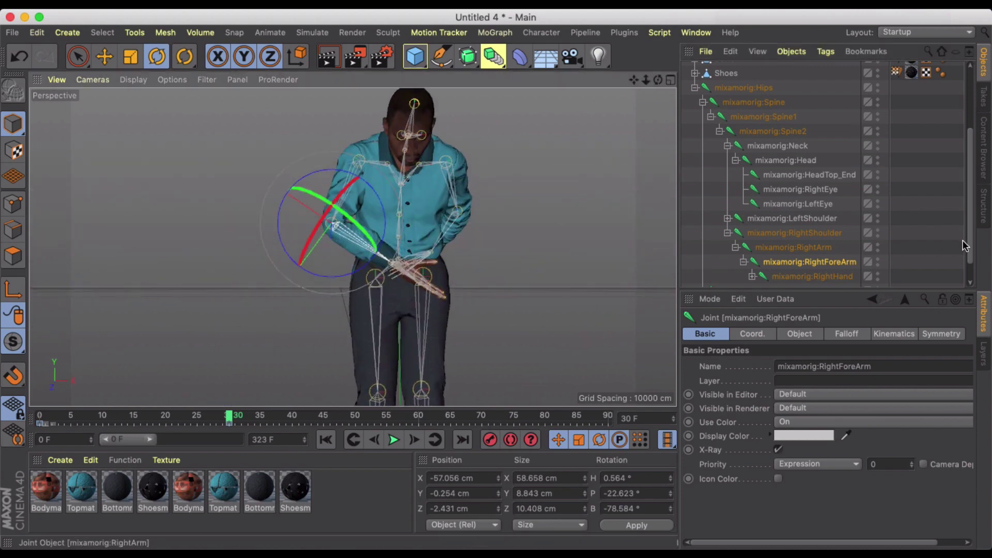
click(836, 276)
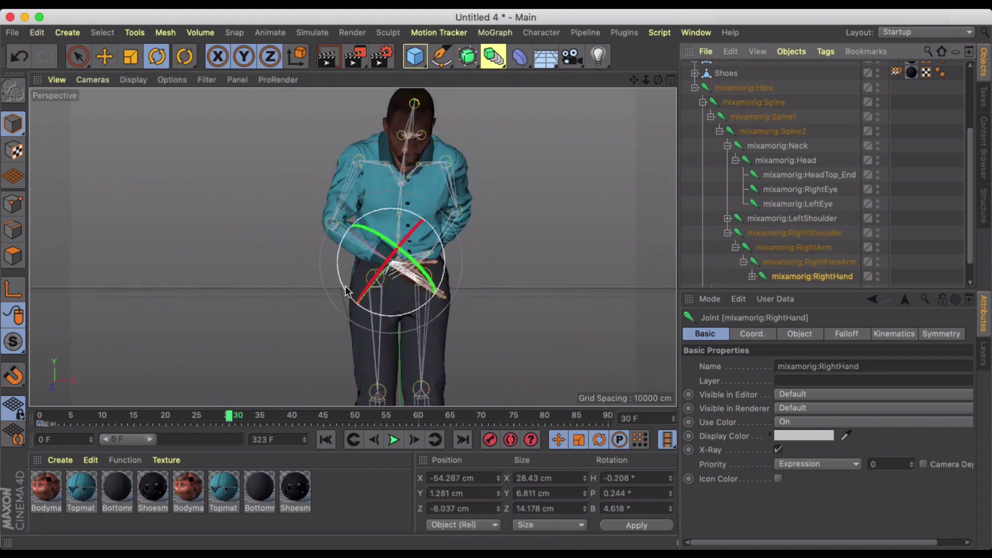
drag(381, 316, 357, 312)
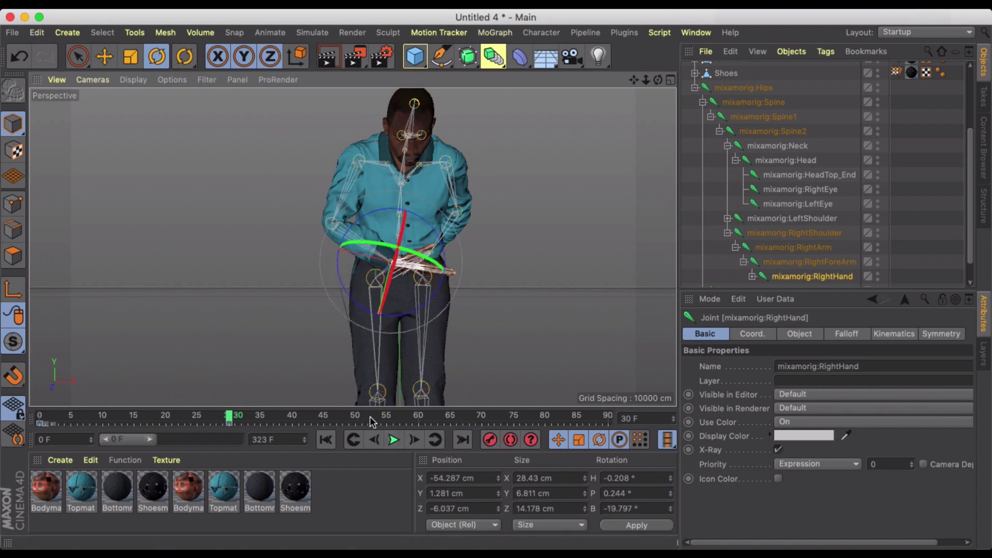
click(499, 315)
Step: From a side view, scrub the bow animation back from frame 30 to frame 0
scroll(499, 314, down, 3)
alt+drag(499, 315, 479, 319)
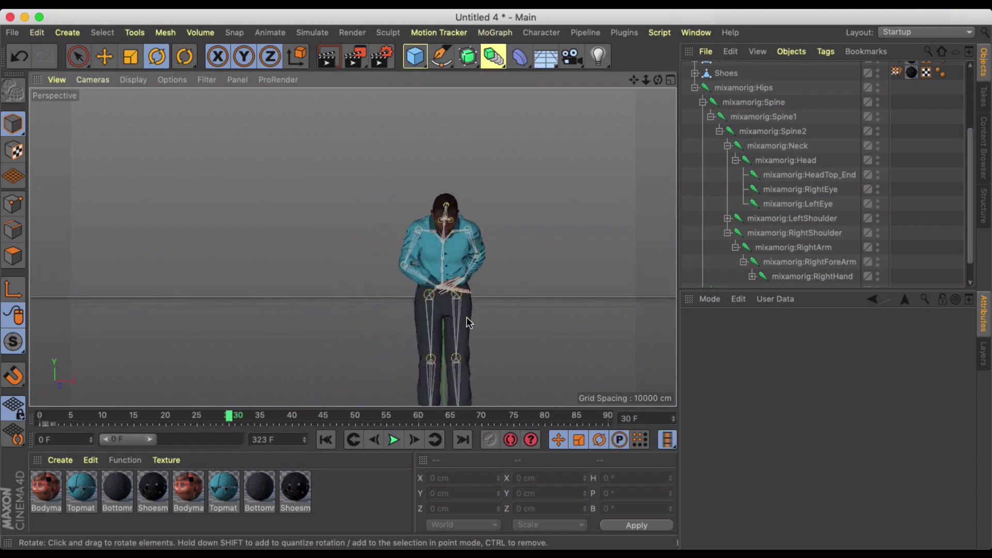
click(254, 415)
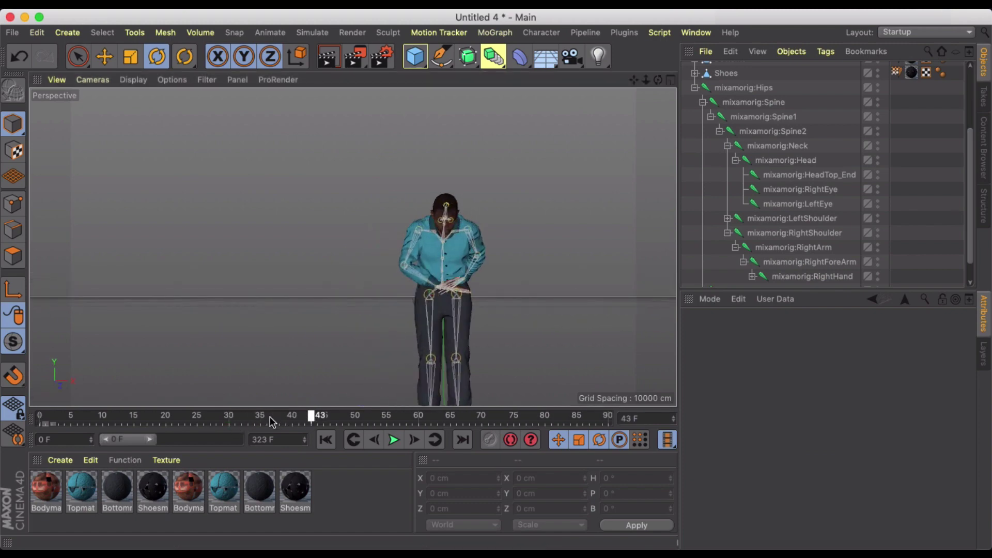
drag(237, 420, 218, 427)
drag(228, 424, 20, 426)
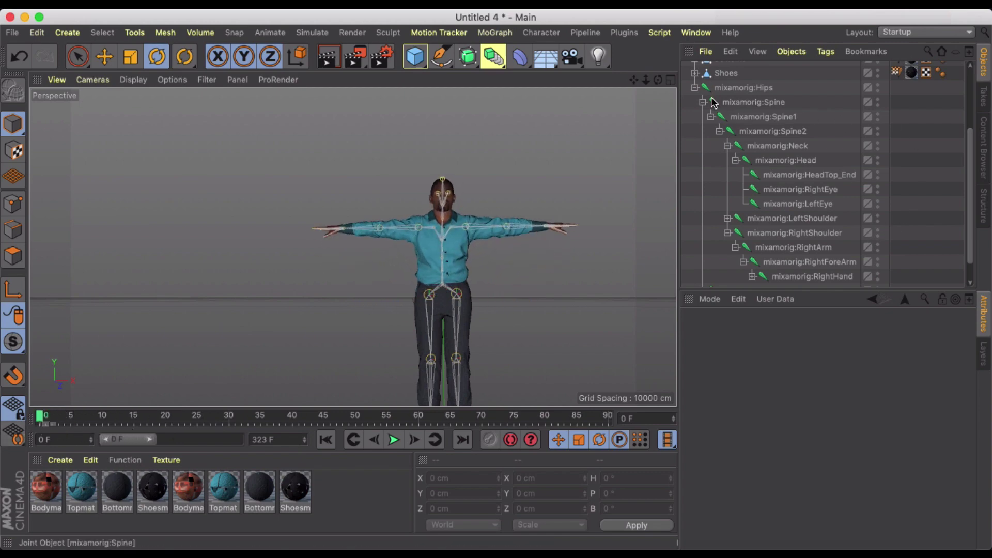
Step: Expand the Hips hierarchy and lower the LeftArm joint to the character's side
click(694, 89)
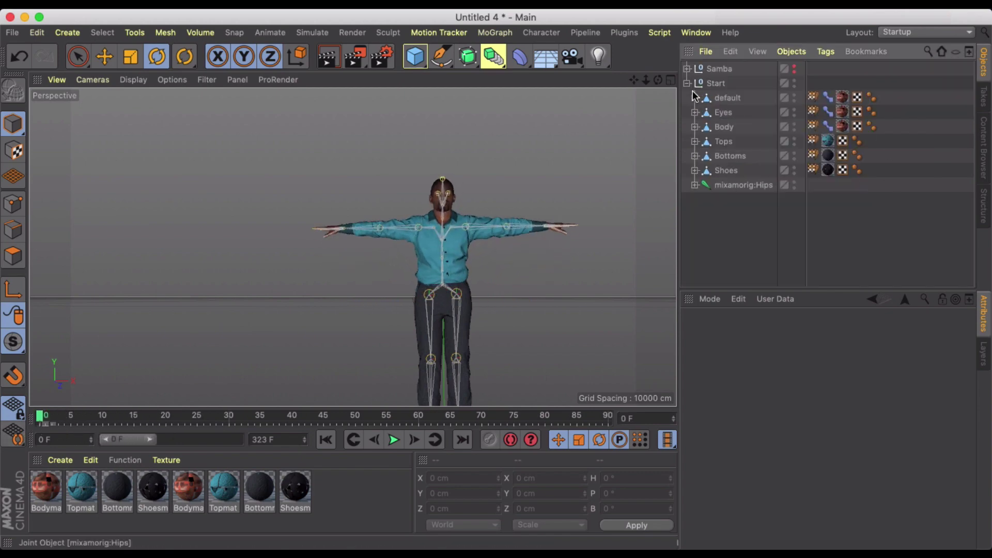
click(733, 183)
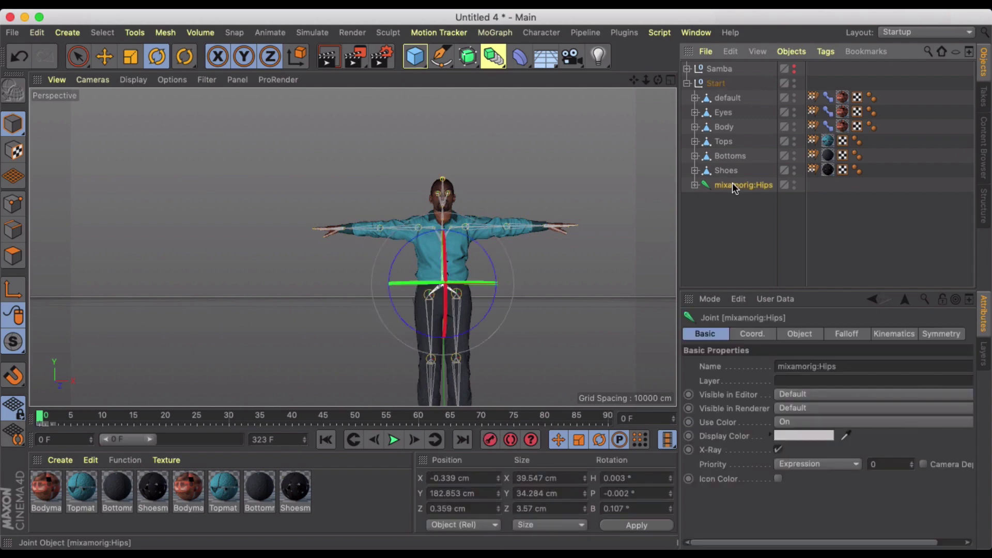
click(695, 185)
scroll(760, 233, down, 5)
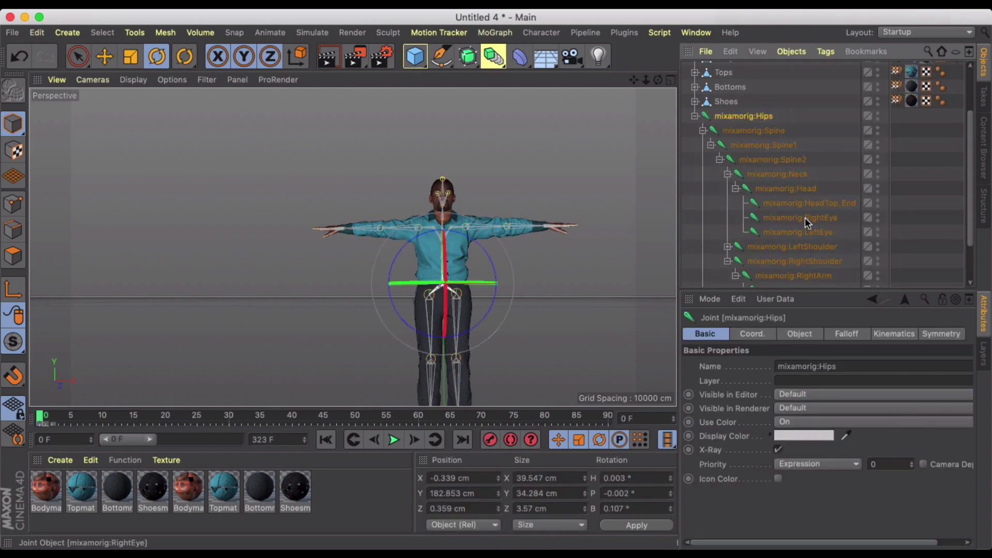
scroll(798, 219, down, 1)
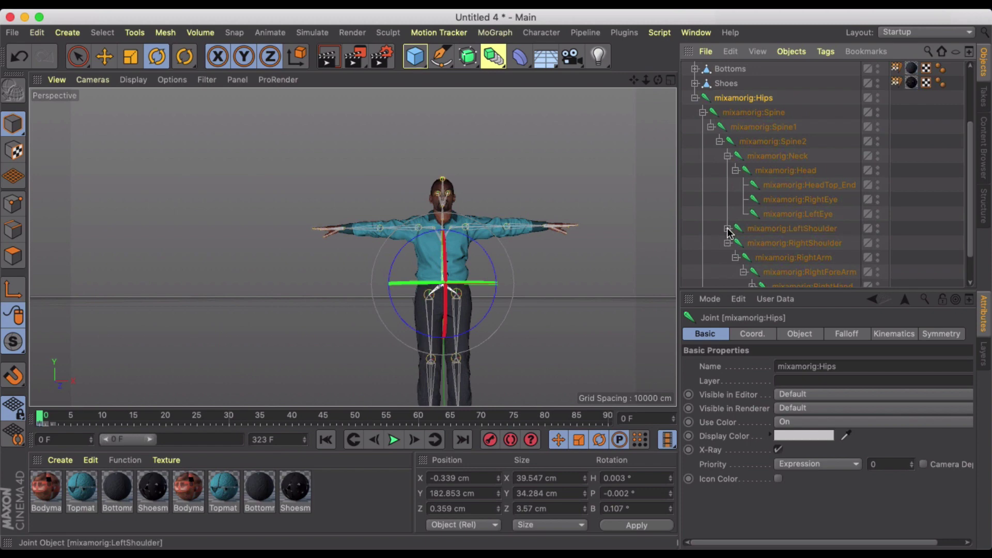
click(727, 229)
scroll(755, 227, down, 1)
click(780, 224)
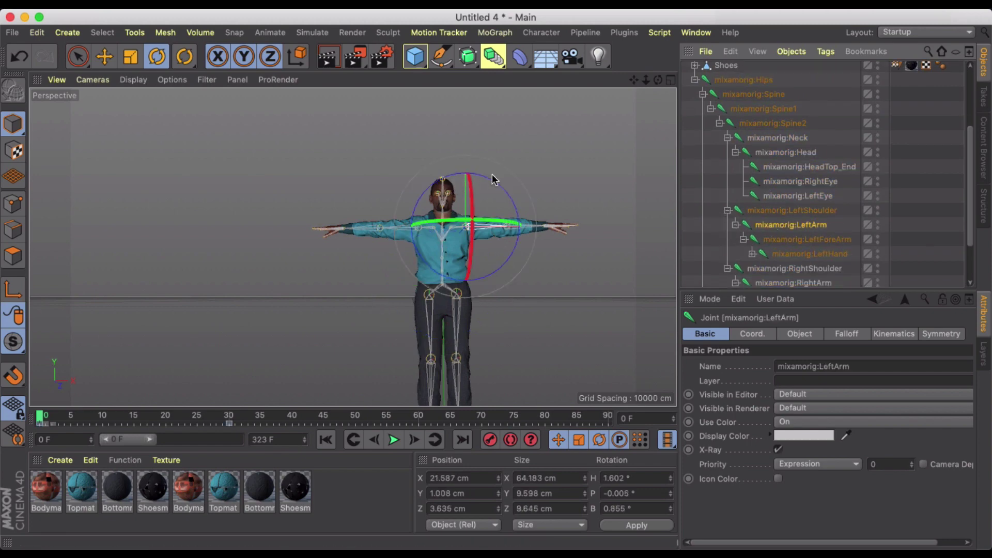
drag(490, 182, 501, 231)
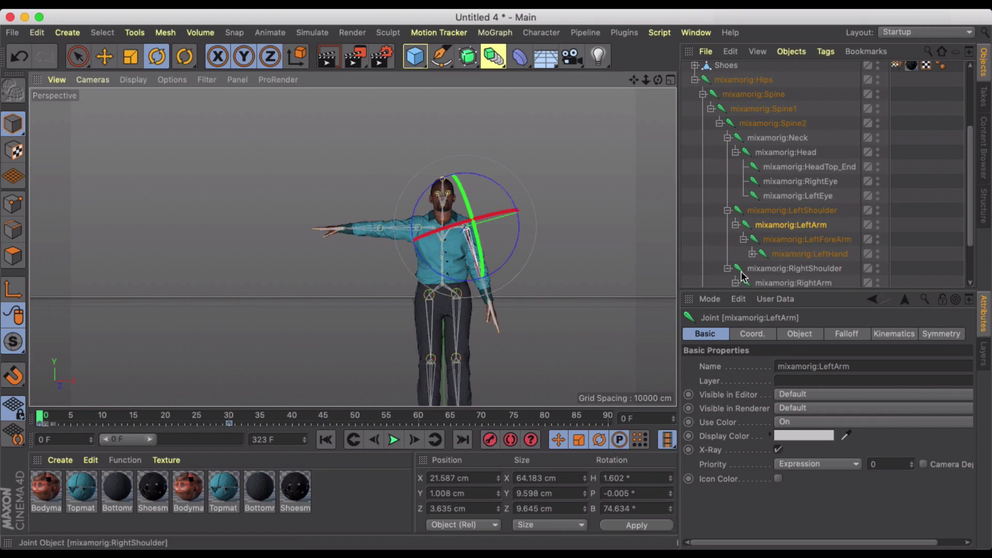
Step: Lower the RightArm joint to -75.032° B, then collapse the hierarchy
click(773, 282)
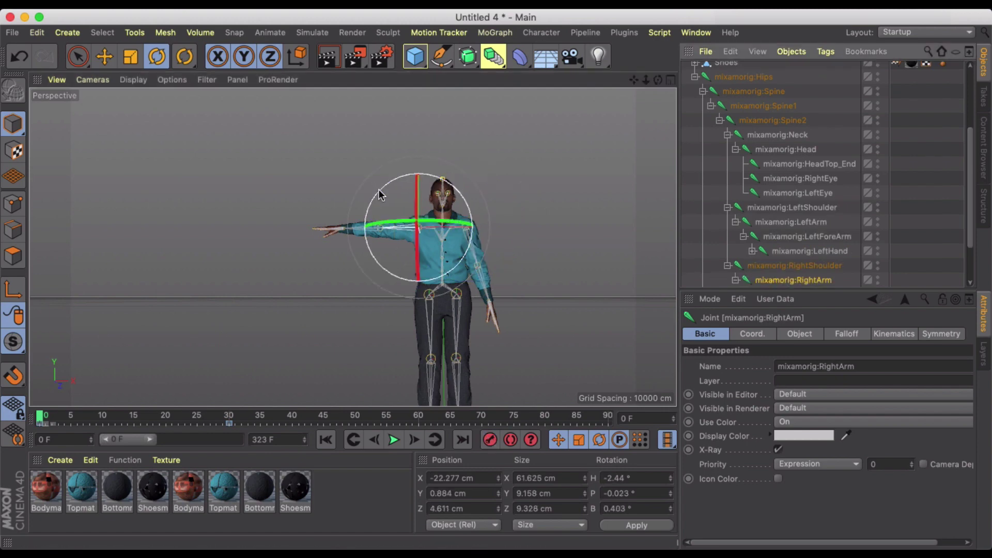
drag(372, 187, 374, 259)
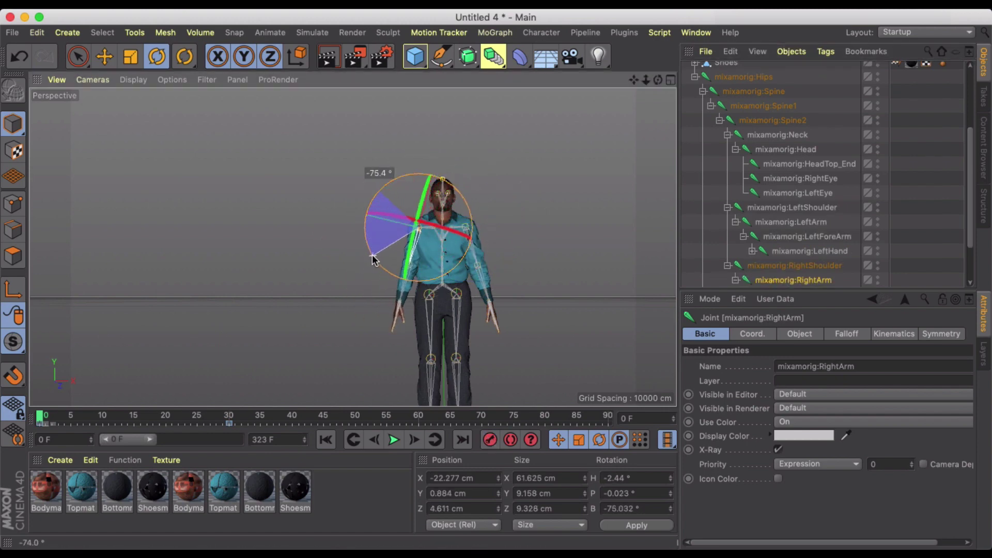
drag(373, 259, 373, 259)
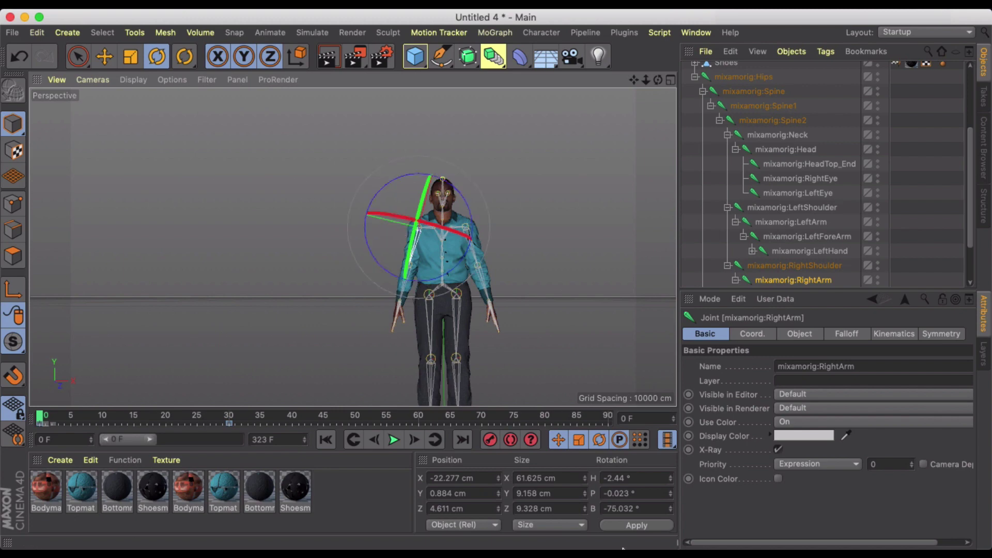
click(563, 338)
alt+drag(564, 258, 354, 279)
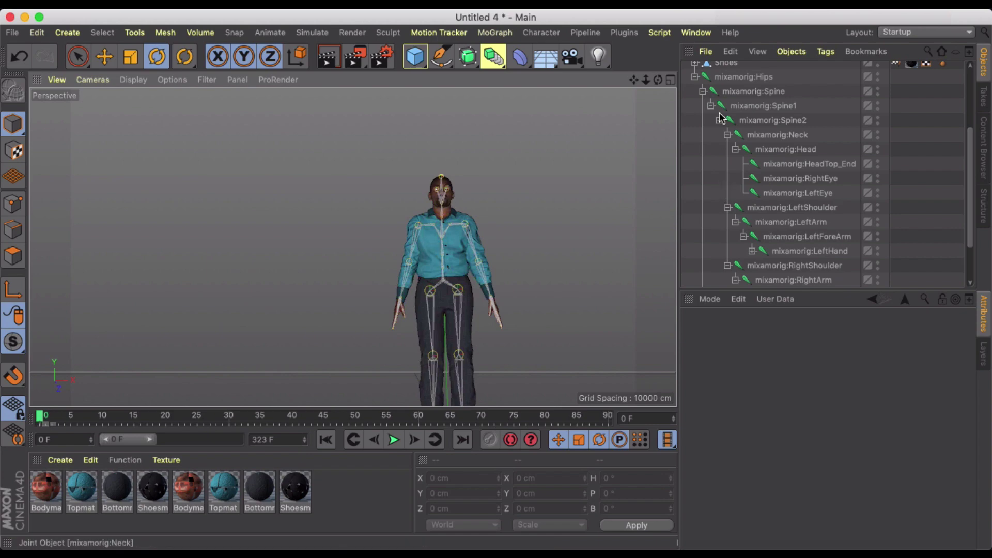
click(695, 77)
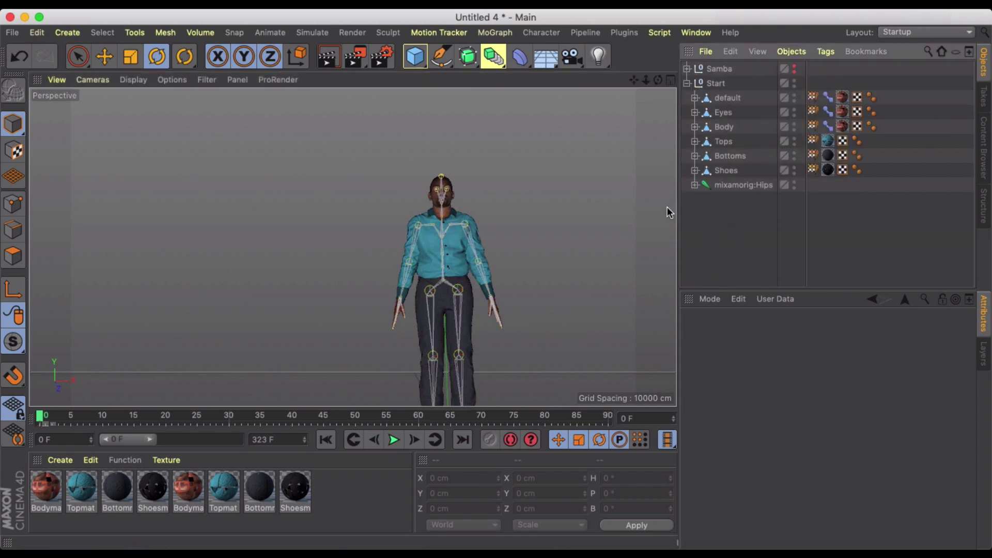
alt+drag(621, 208, 538, 214)
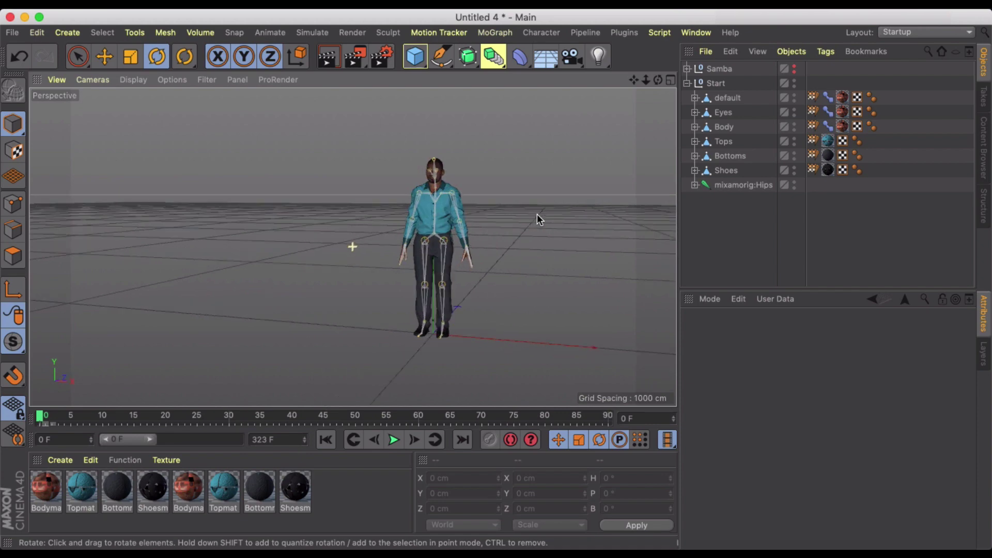
Step: Preview the animation, then turn the Start null into the Motion Source Start clip
click(394, 440)
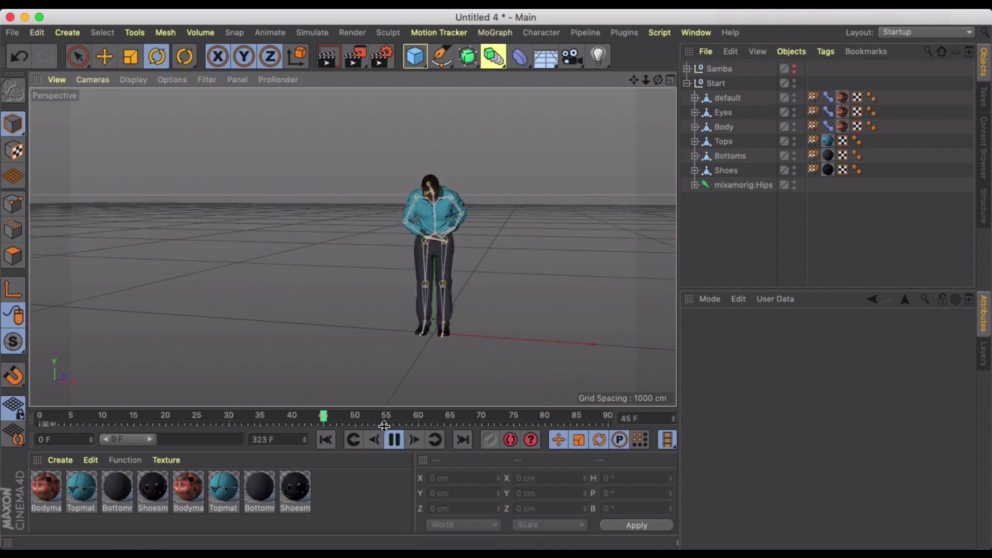
click(388, 433)
drag(404, 419, 41, 409)
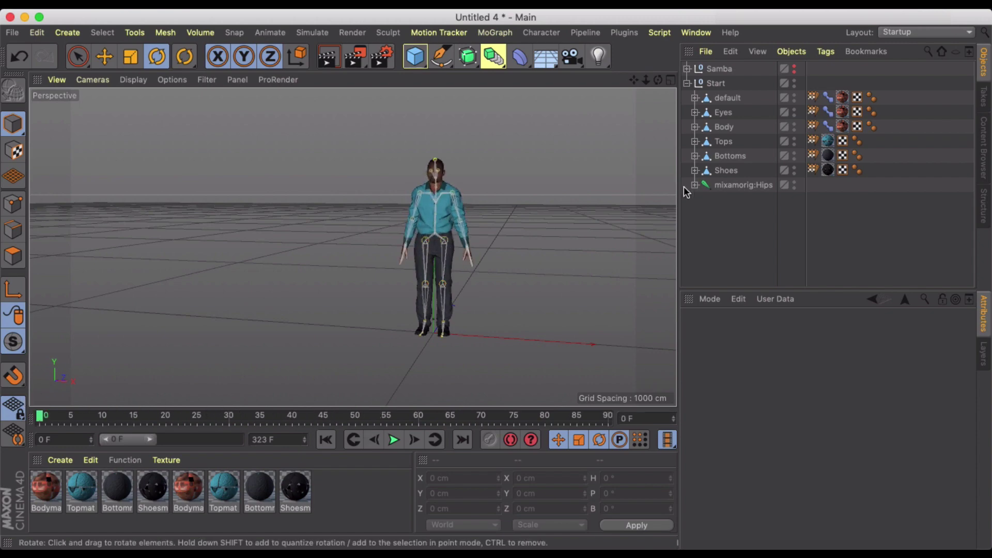
click(687, 84)
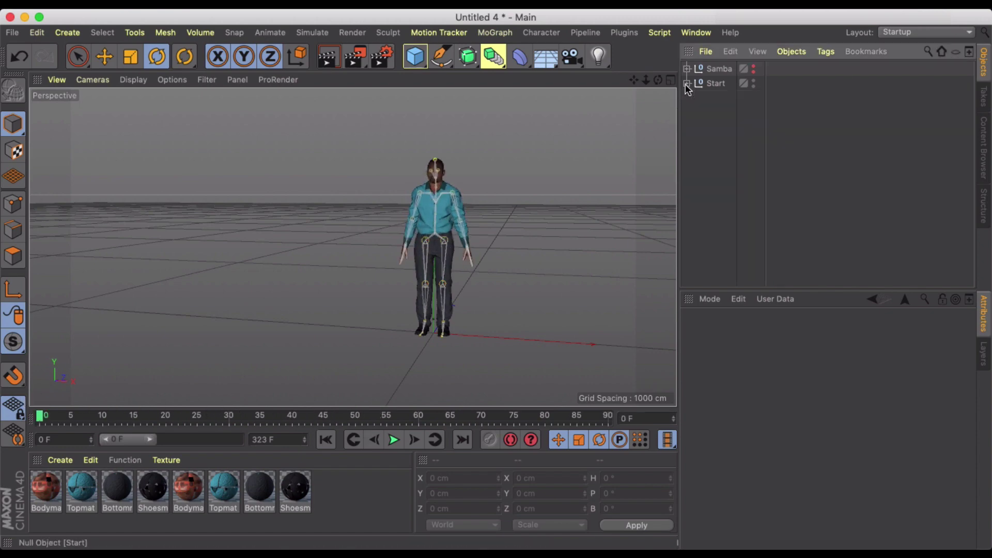
click(719, 84)
click(270, 32)
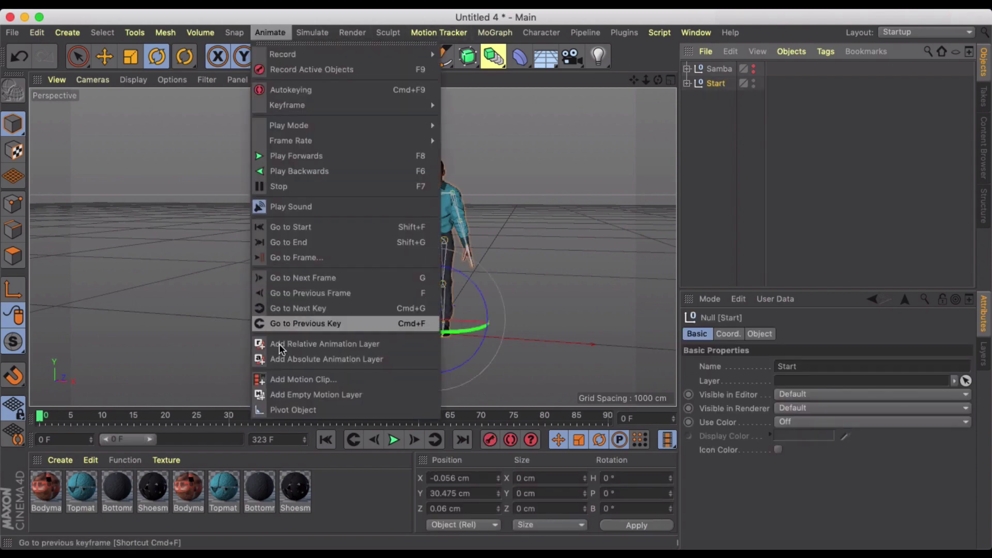
click(303, 380)
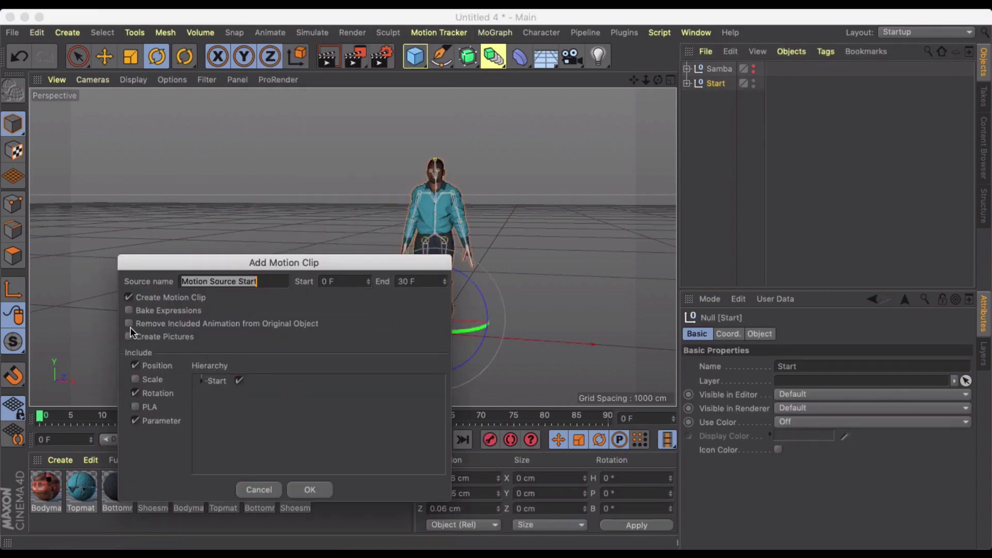
click(308, 490)
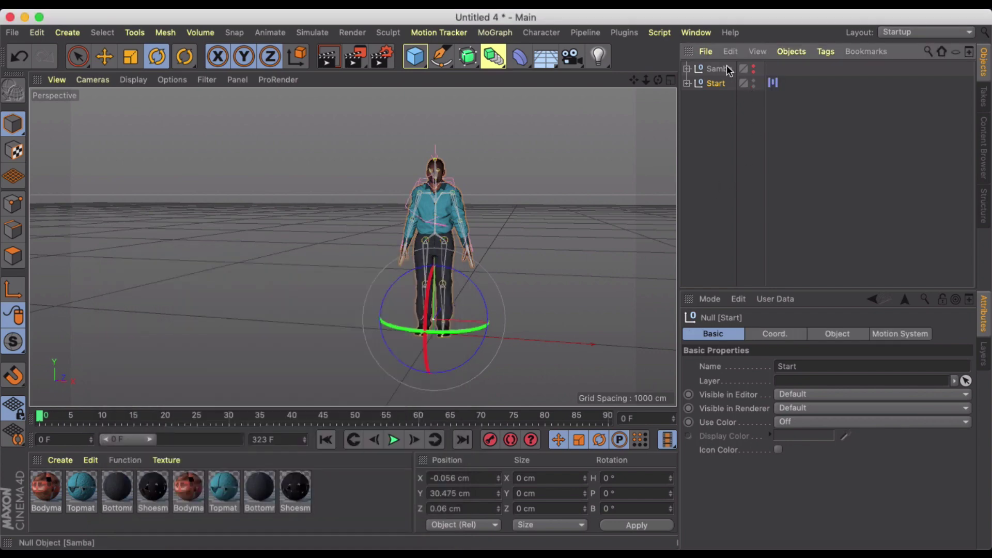
Step: Turn the Samba null into the Motion Source Samba clip
click(726, 69)
click(278, 32)
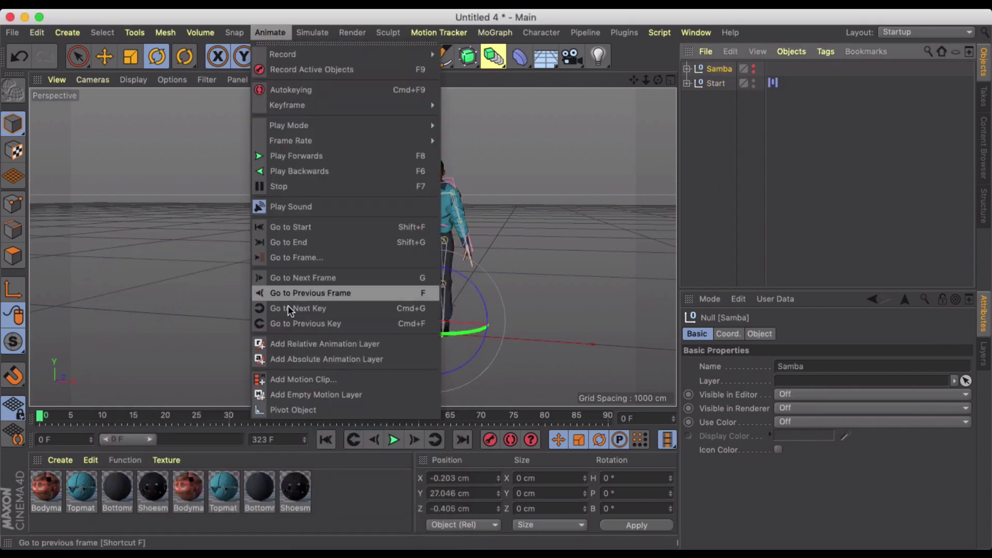
click(301, 379)
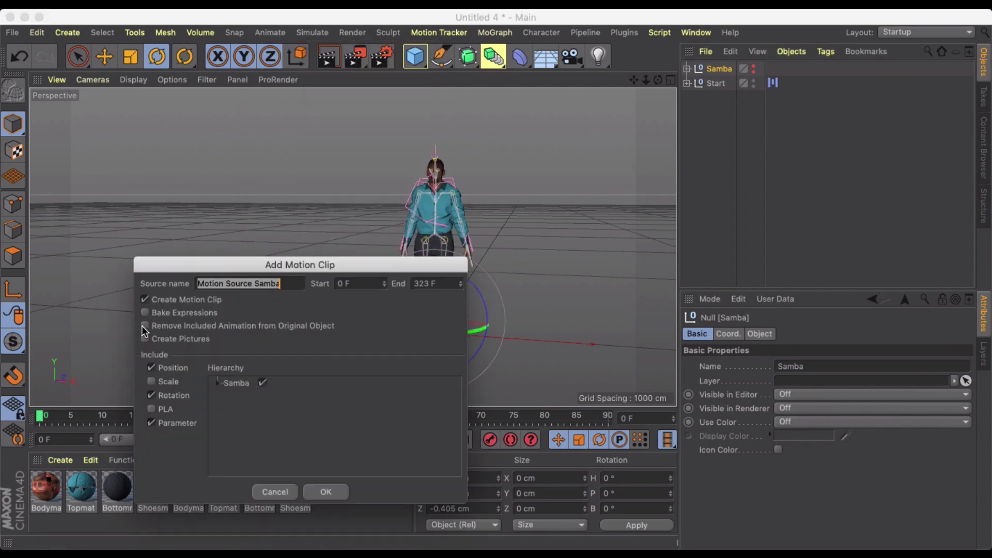
click(331, 492)
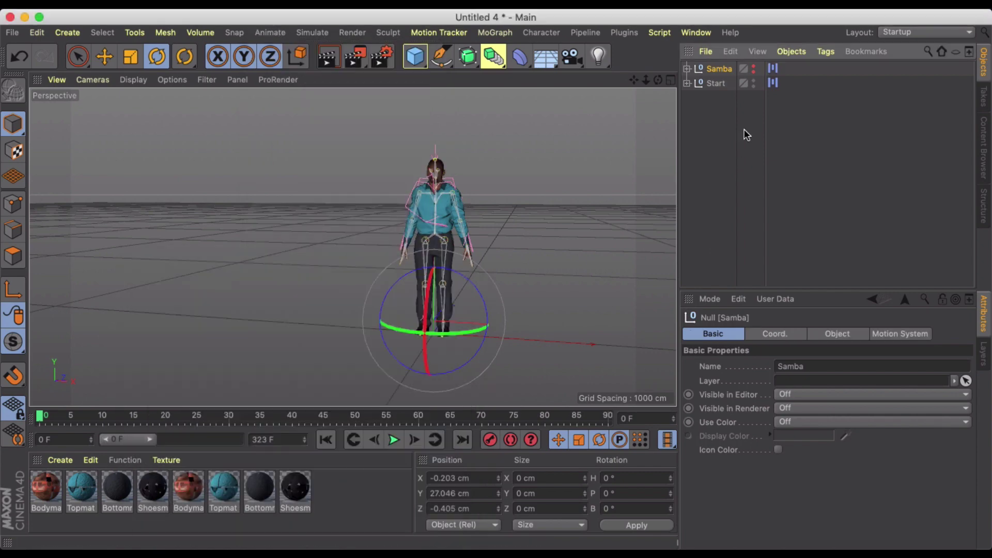
click(773, 82)
Step: Rename the Start null to Bow
click(829, 413)
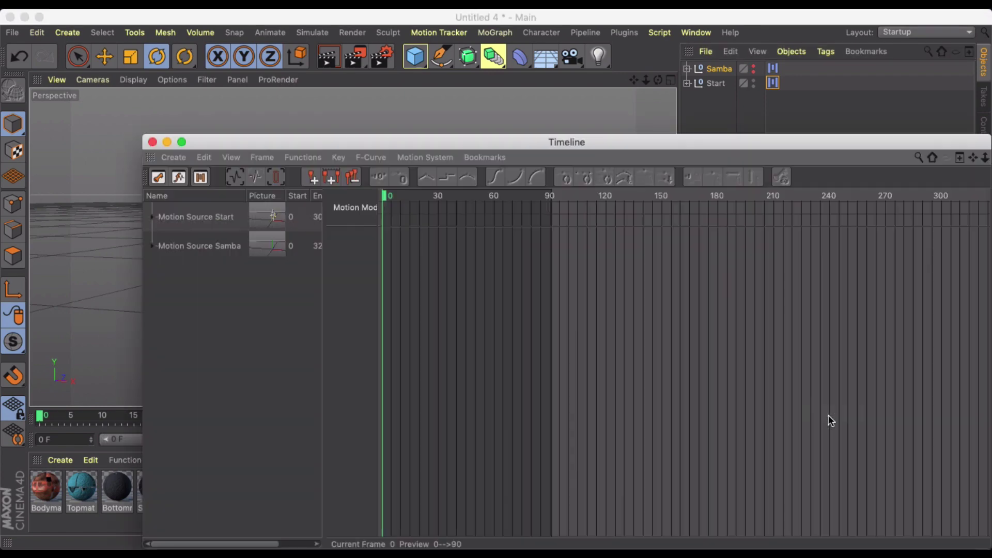
drag(258, 137, 255, 109)
click(182, 108)
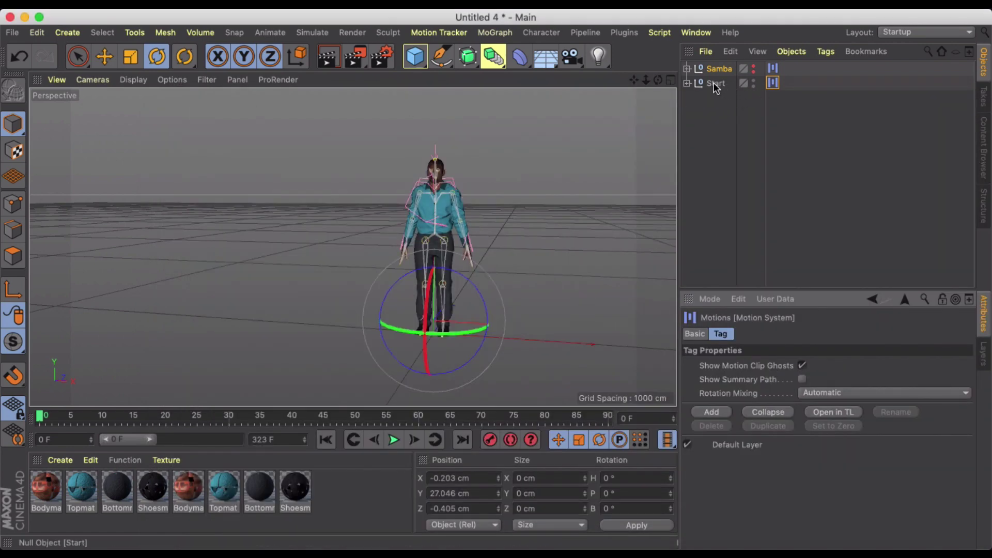
click(715, 84)
double_click(801, 367)
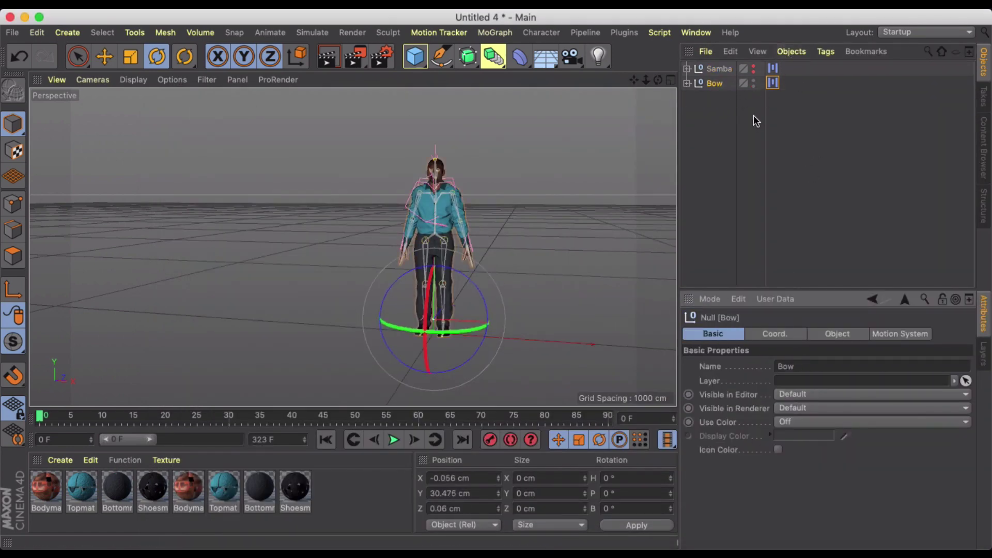
Step: Place the Motion Source Samba clip on Bow's Layer 0 starting at frame 0
click(773, 83)
click(824, 413)
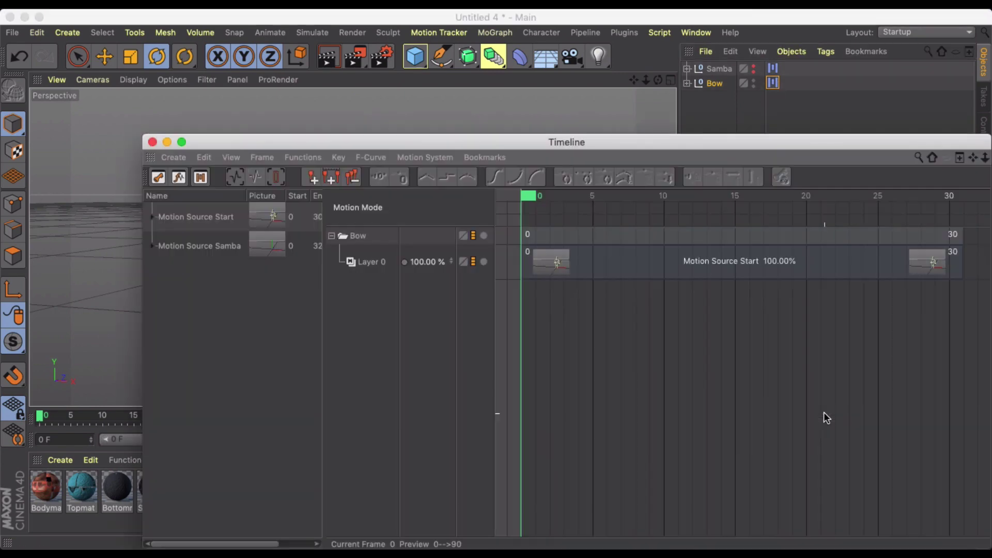
drag(428, 146, 303, 93)
drag(103, 168, 598, 292)
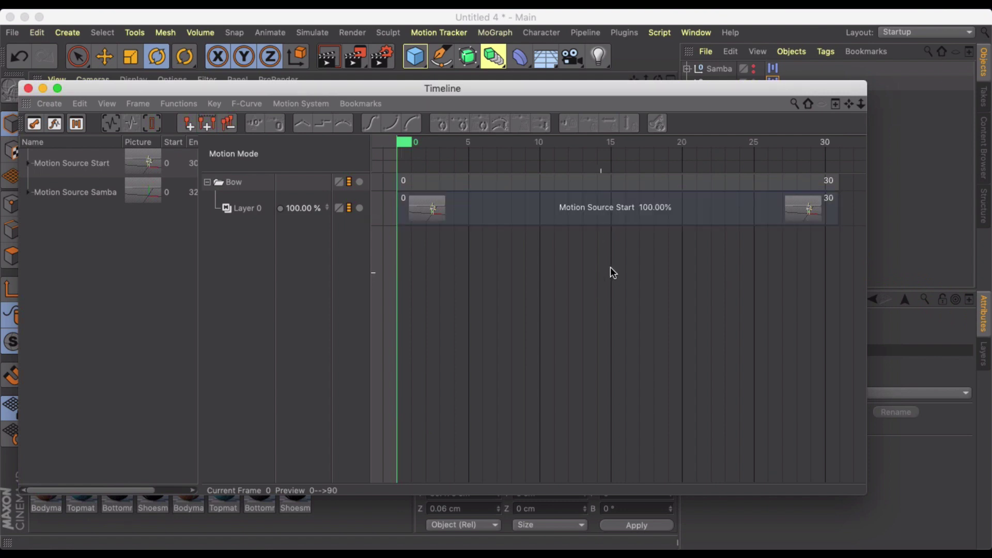
scroll(619, 264, down, 10)
scroll(696, 265, down, 6)
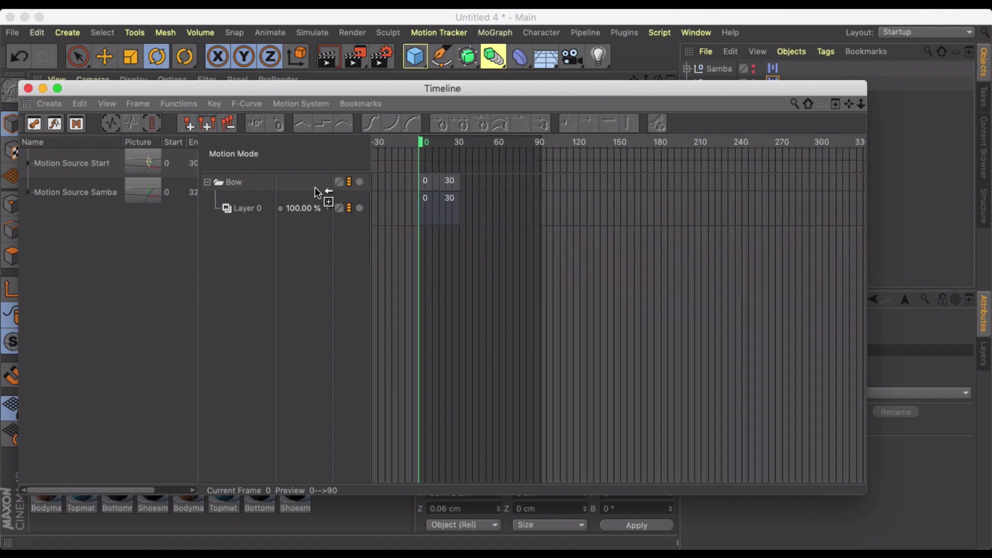
drag(564, 210, 514, 193)
click(435, 186)
key(Delete)
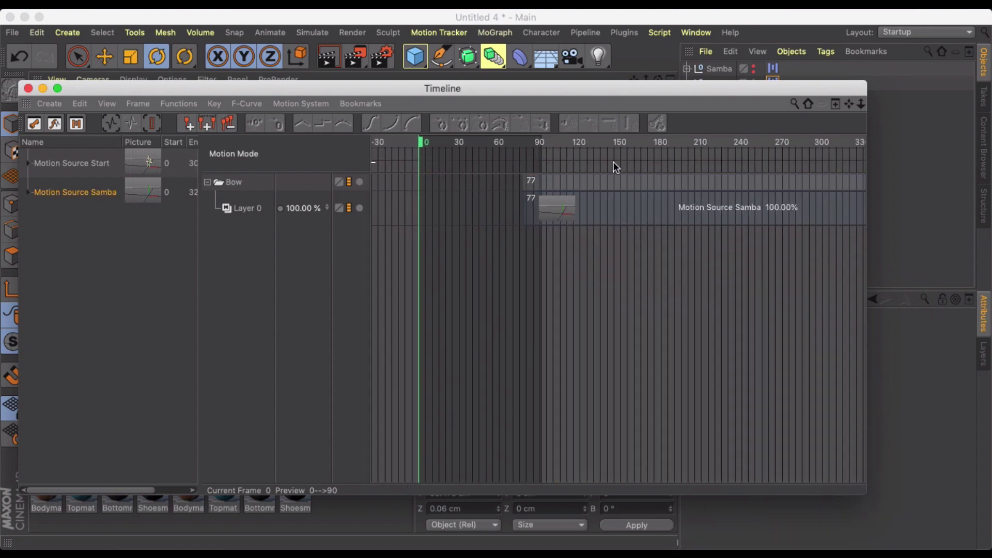
drag(608, 178, 505, 187)
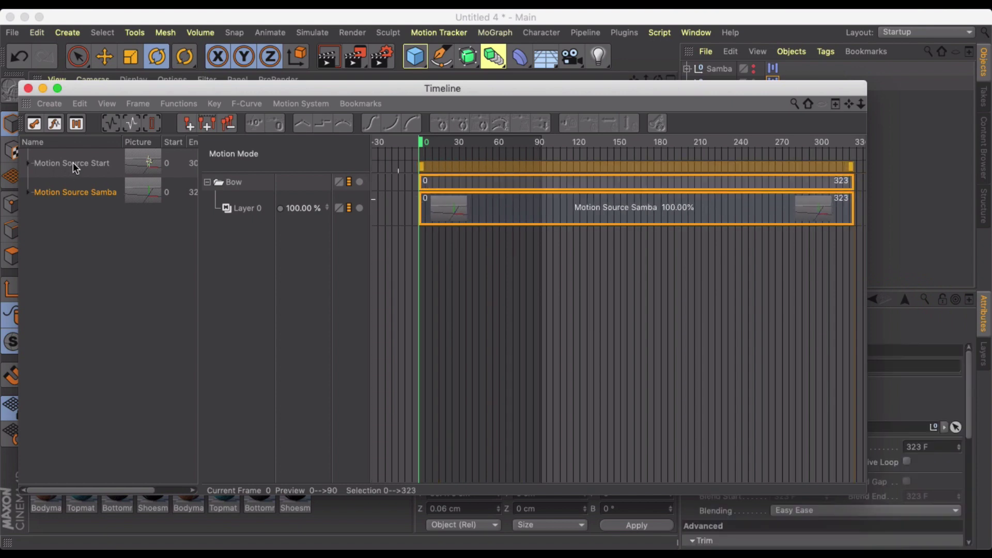
Step: Add the Start pose clip after Samba, overlapping it at frames 312–342
drag(857, 209, 857, 209)
scroll(793, 284, right, 5)
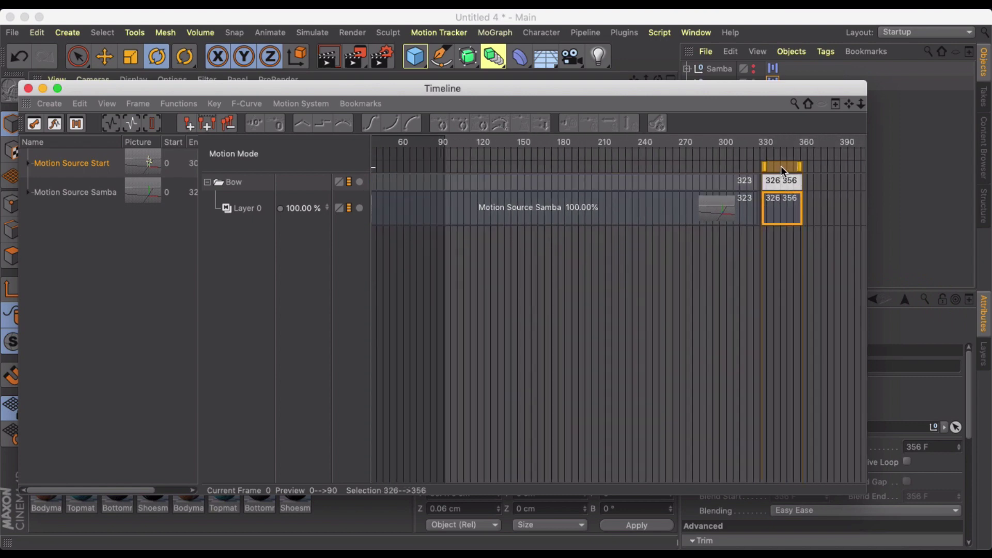
drag(780, 166, 763, 166)
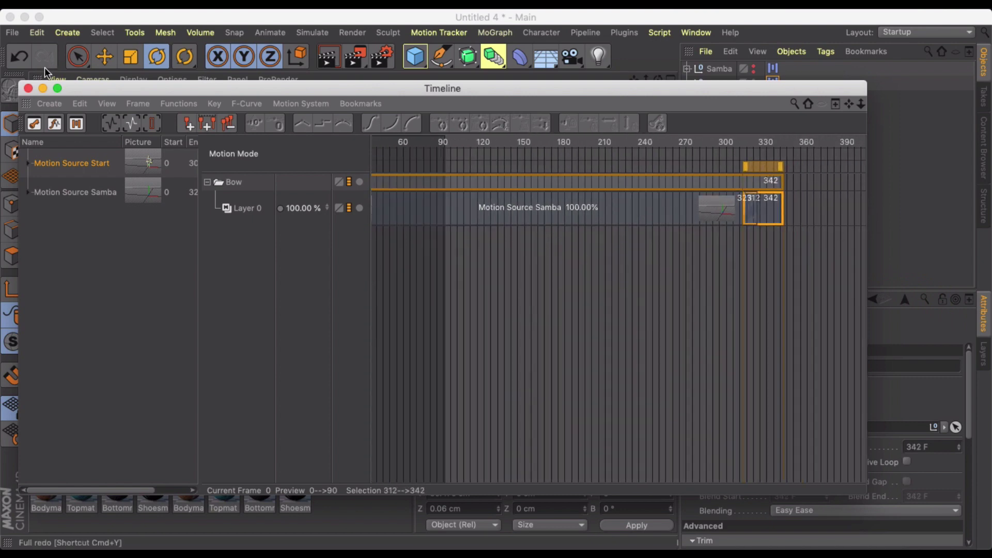
click(747, 143)
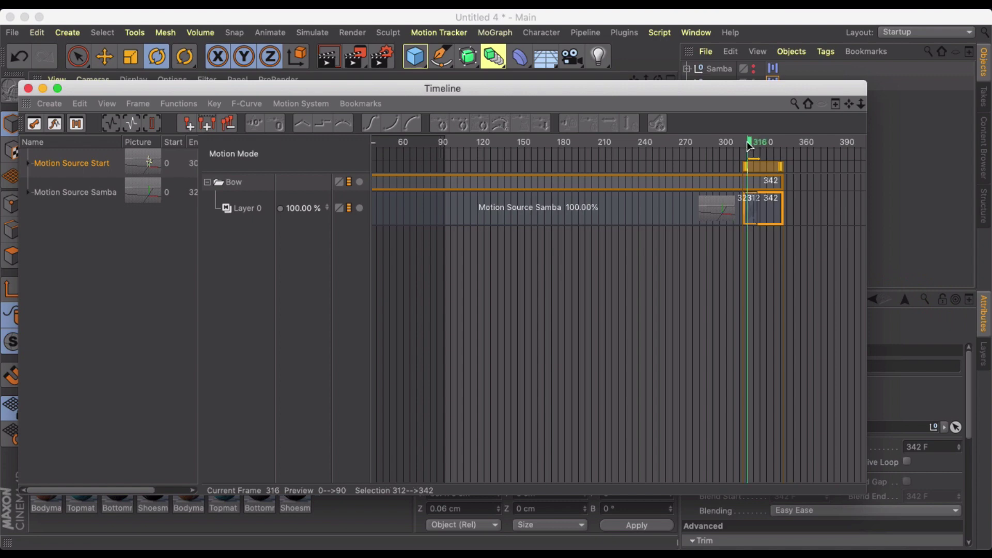
click(720, 143)
Step: Extend the preview range to 323 frames and play through the Samba dance
click(32, 89)
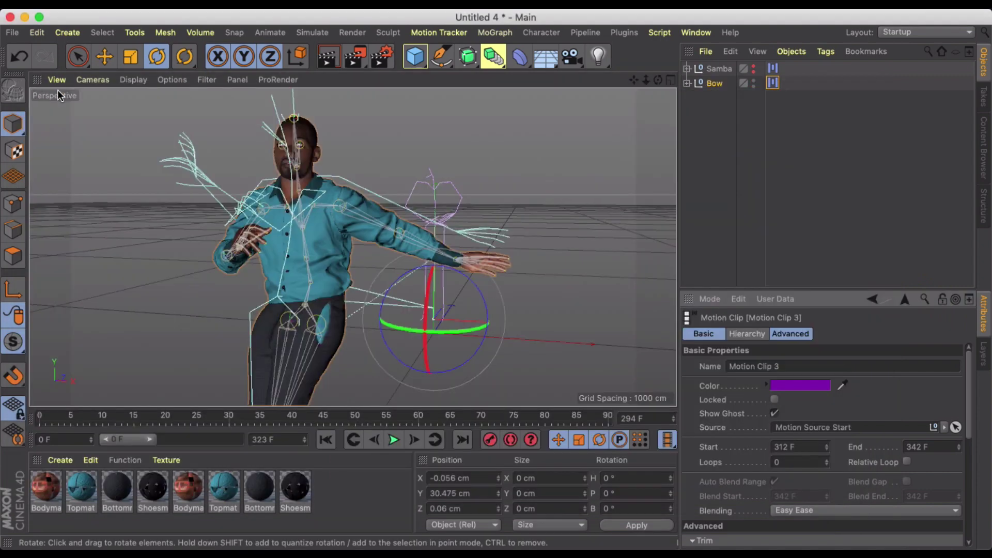
drag(151, 438, 236, 440)
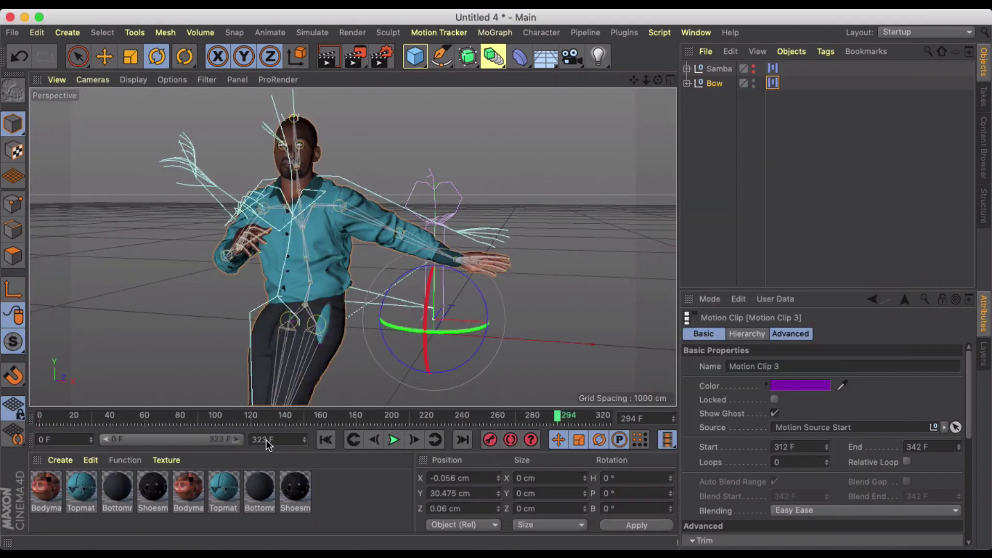
click(393, 441)
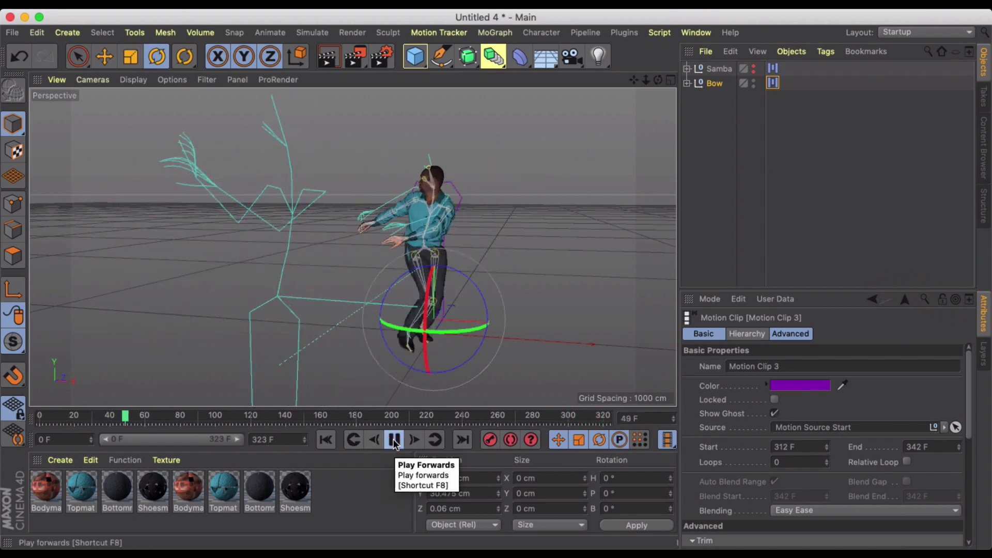
click(393, 440)
drag(355, 415, 615, 417)
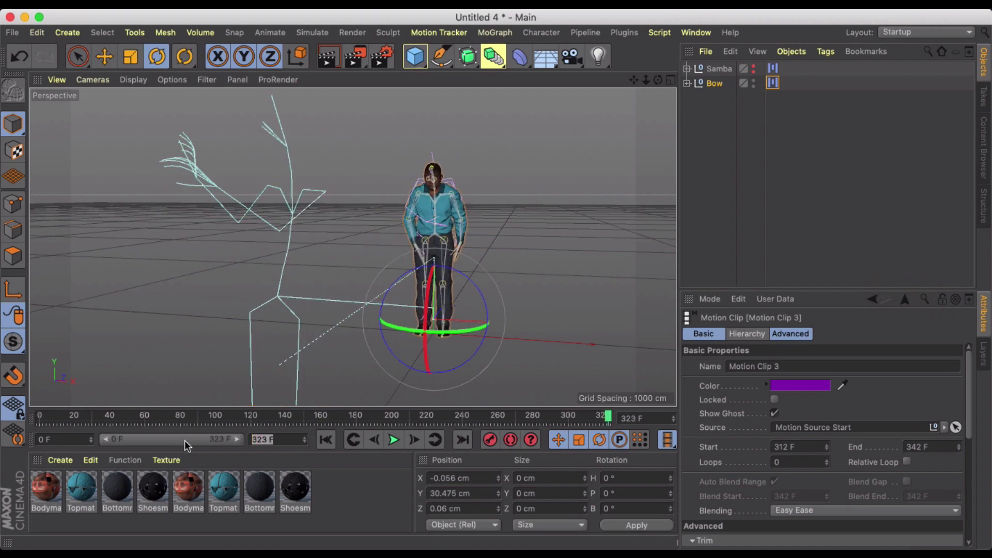
Step: Set the preview maximum to 400 frames and scrub the blend into the pose near frame 306
text(400)
key(Return)
drag(214, 440, 290, 441)
mouse_move(500, 415)
mouse_down()
mouse_move(547, 415)
mouse_move(481, 416)
mouse_move(495, 415)
mouse_up()
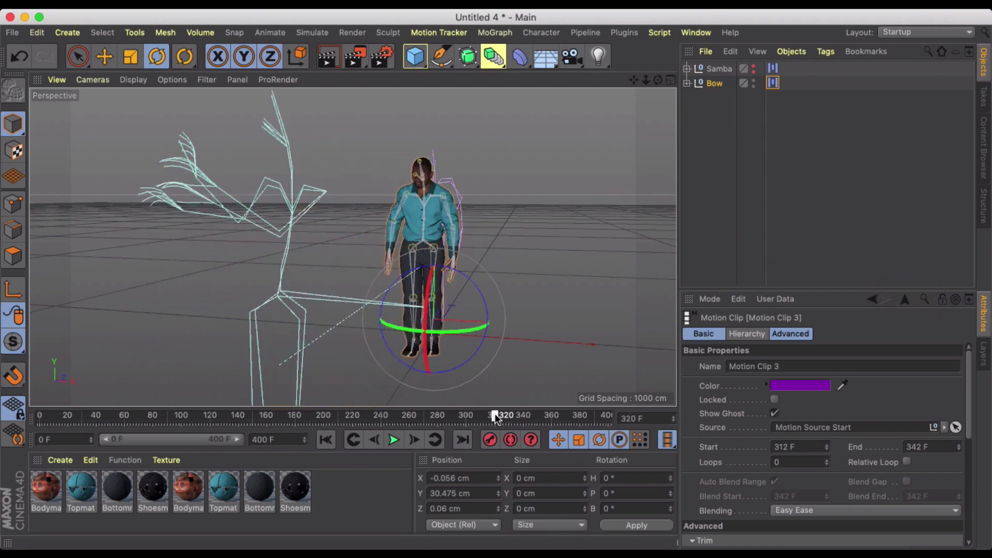
alt+drag(387, 283, 522, 279)
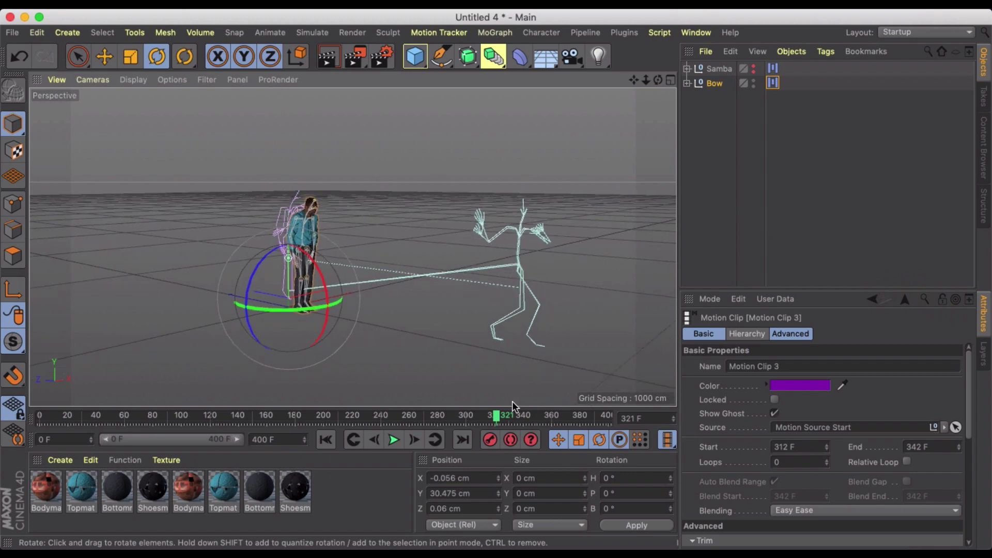
mouse_move(467, 417)
mouse_down()
mouse_move(446, 418)
mouse_move(485, 416)
mouse_up()
Step: Create a Bow Pivot Object for the pose clip and move it onto the dancing character
click(773, 83)
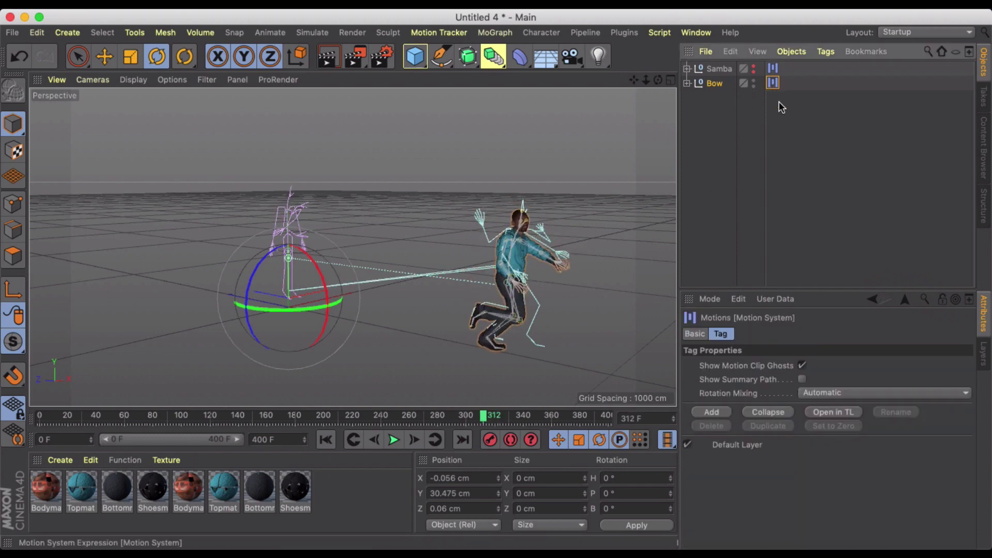
click(835, 412)
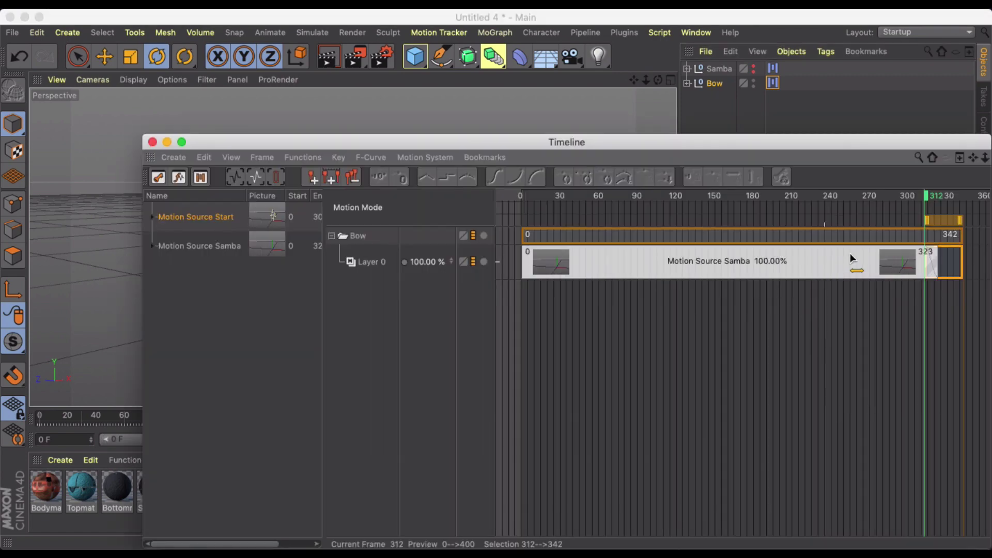
click(944, 255)
drag(824, 139, 345, 276)
click(789, 334)
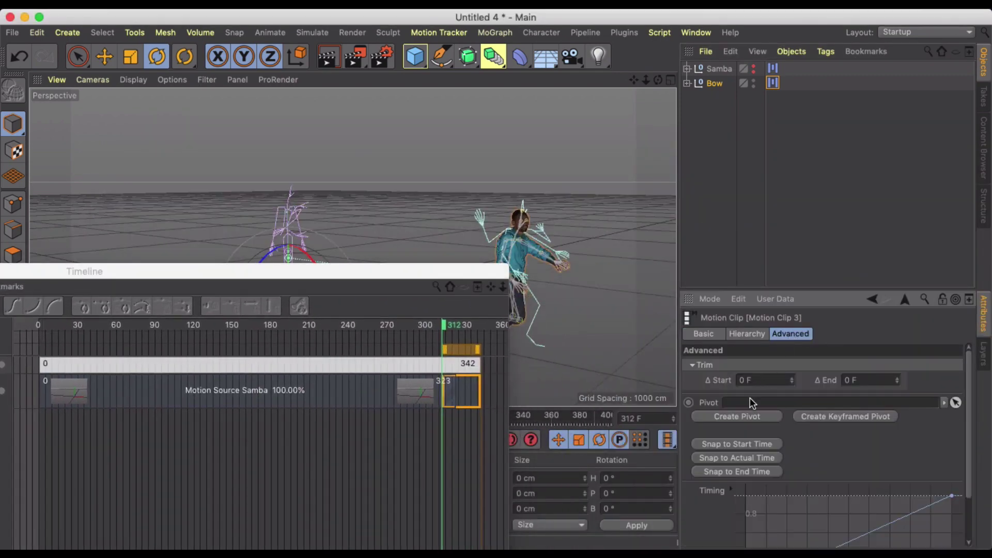
click(745, 420)
key(e)
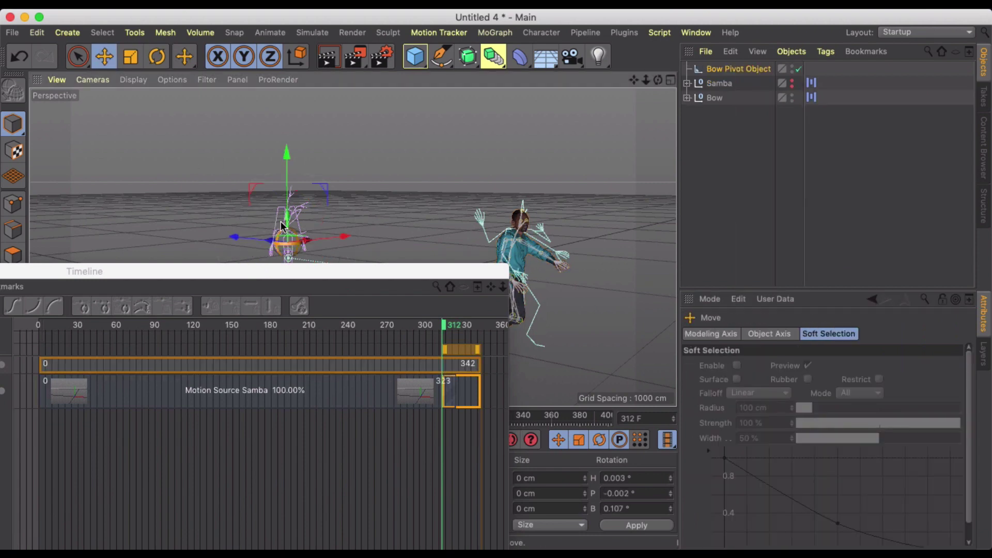
drag(234, 237, 432, 287)
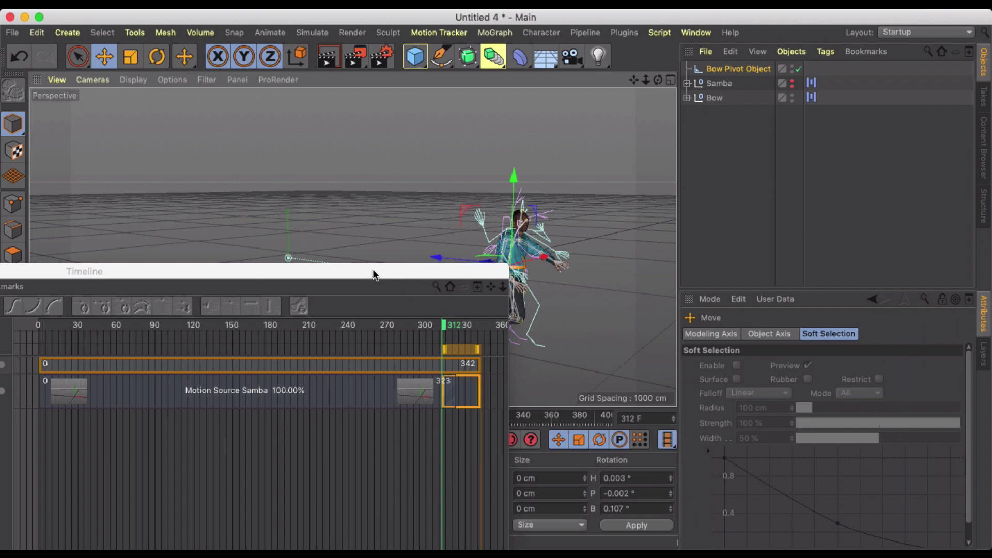
Step: Close the timeline and play the transition from just before frame 312
drag(372, 269, 884, 93)
drag(178, 98, 270, 75)
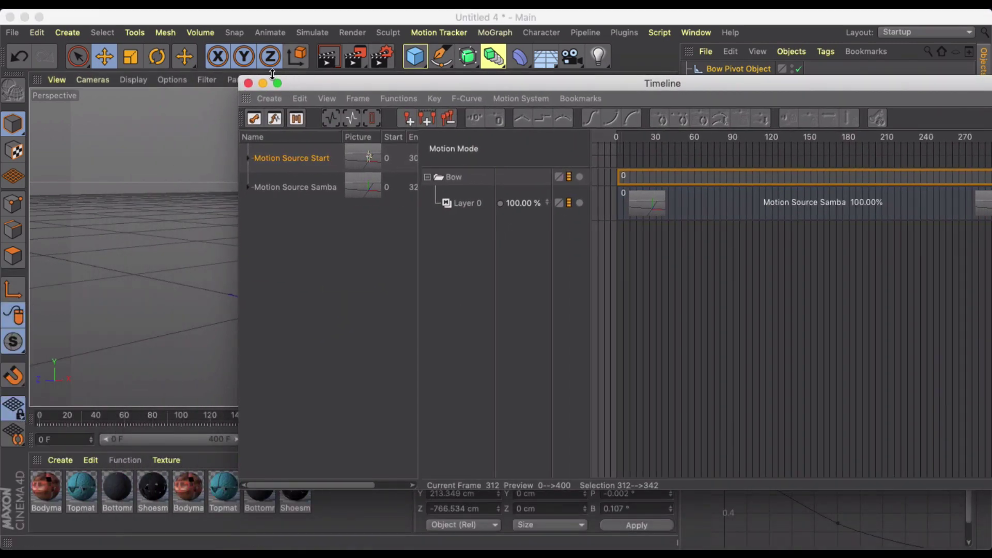
click(250, 83)
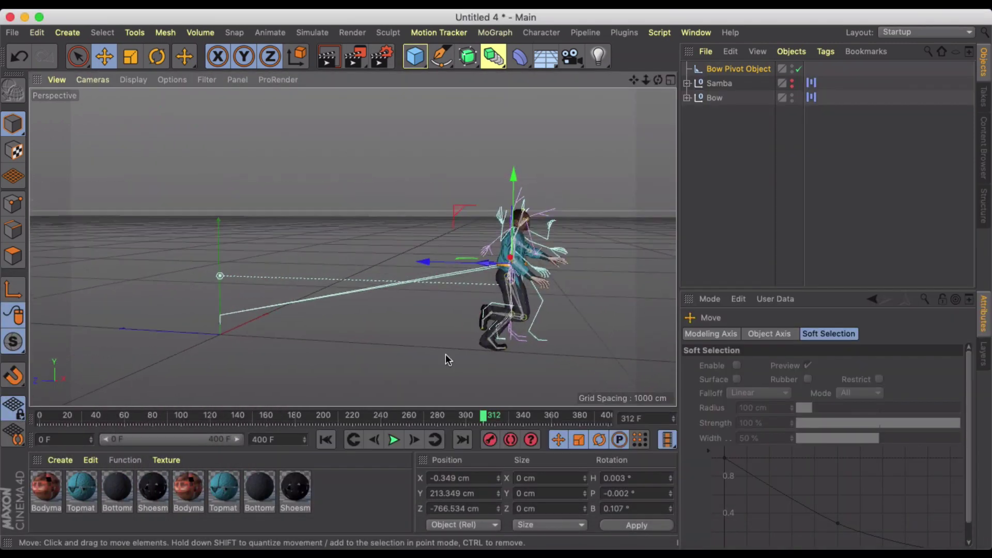
click(467, 418)
click(394, 439)
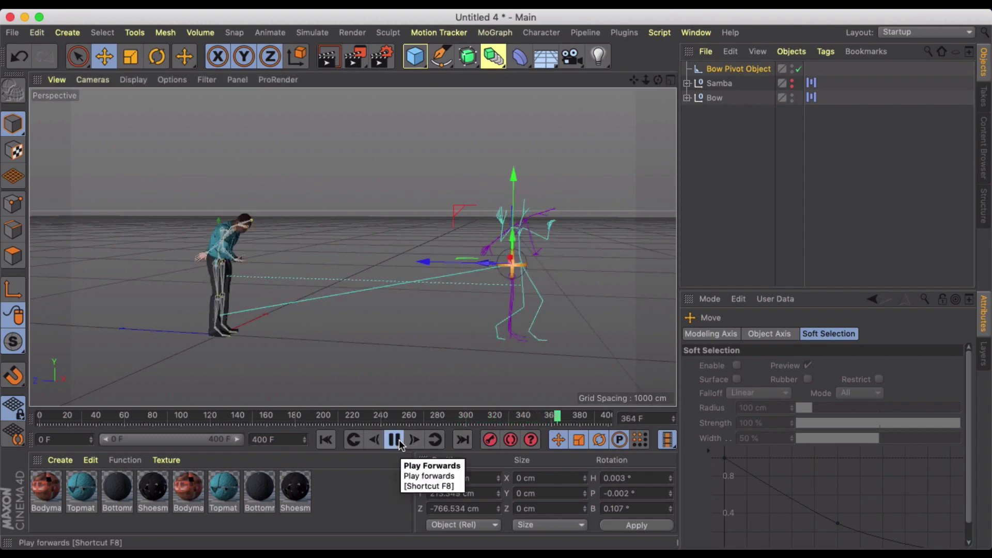
click(396, 440)
Step: Add the Motion Source Start clip to Bow's Layer 0 after the Samba clip
drag(595, 419, 527, 415)
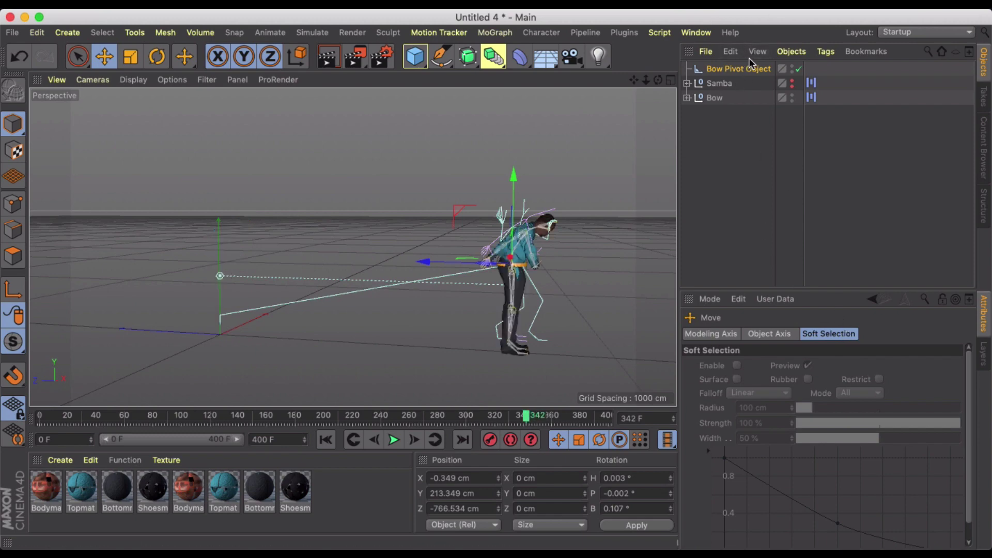
click(717, 97)
click(811, 97)
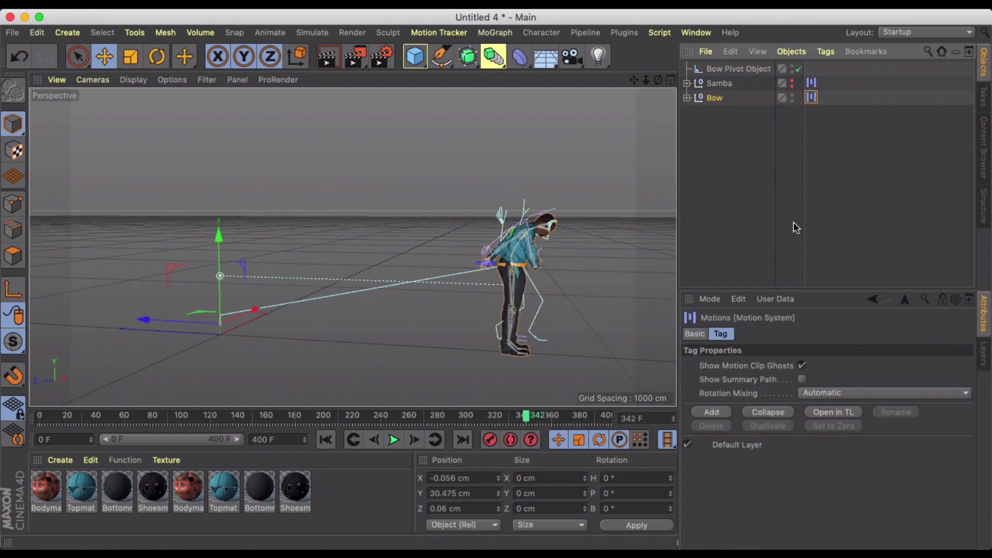
click(823, 413)
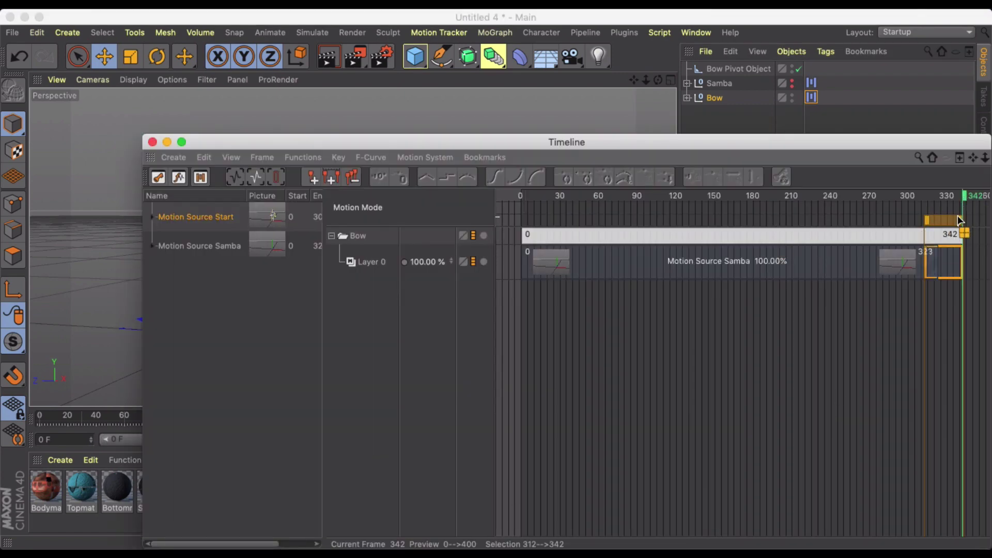
drag(959, 220, 841, 215)
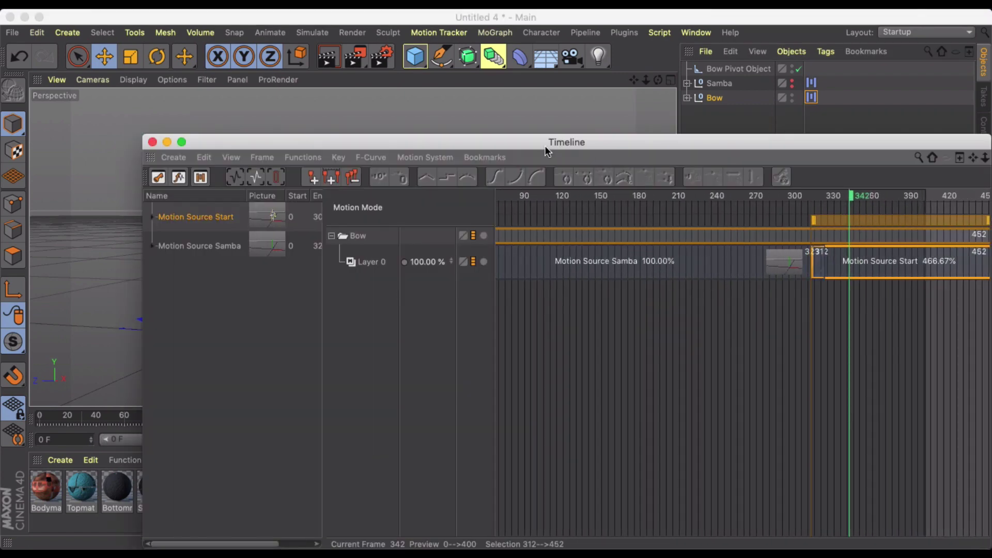
Step: Close the timeline, play from frame 342, toggle parameter-key recording, and deselect everything
click(152, 142)
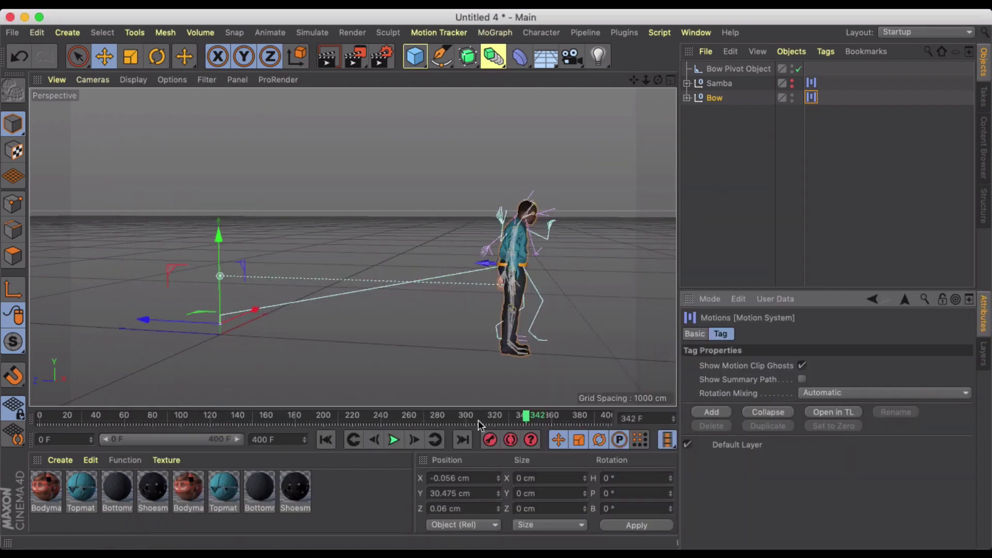
click(395, 440)
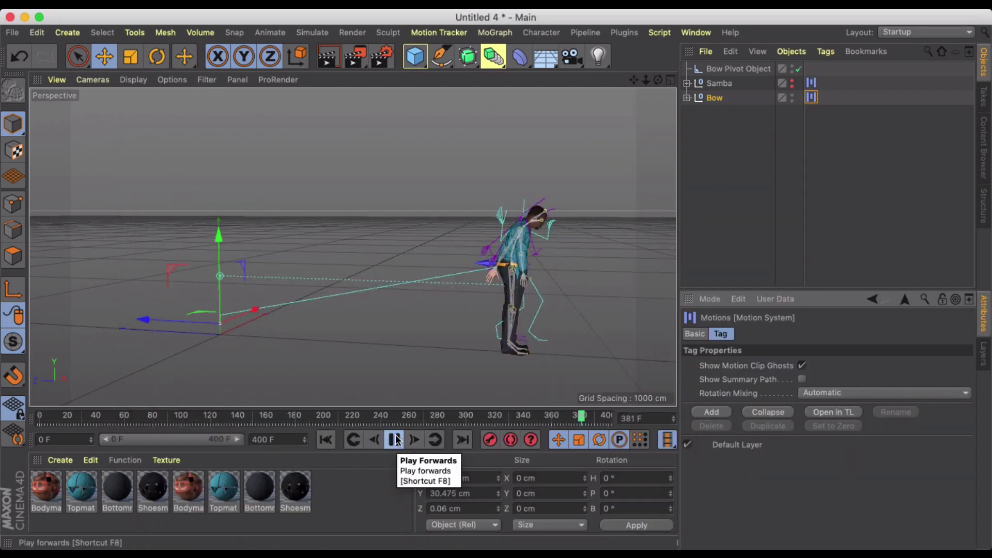
click(396, 438)
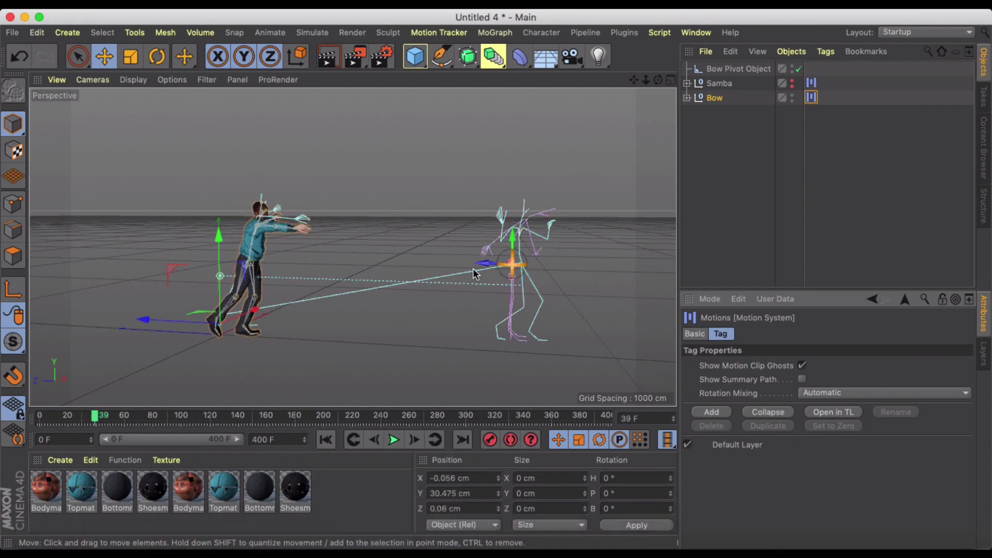
click(616, 438)
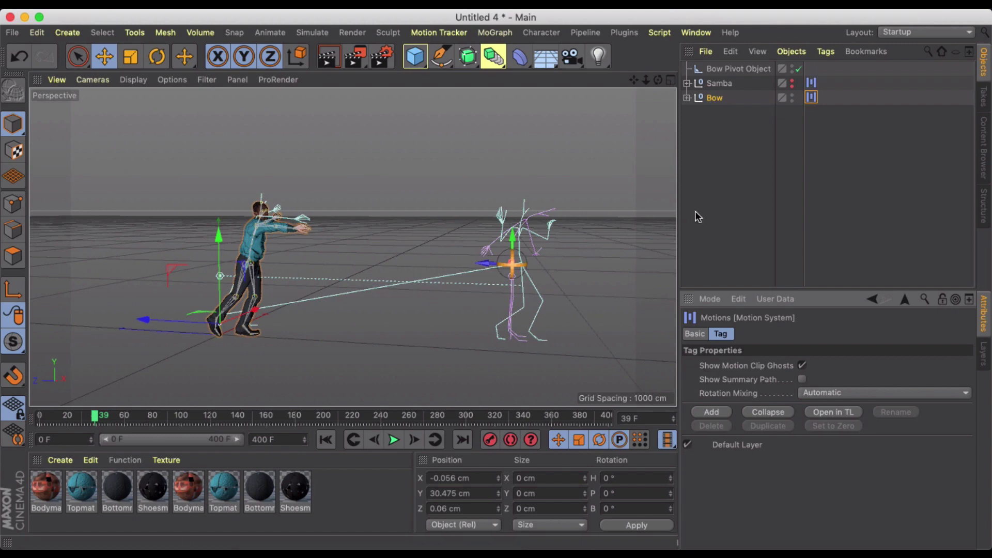
click(706, 184)
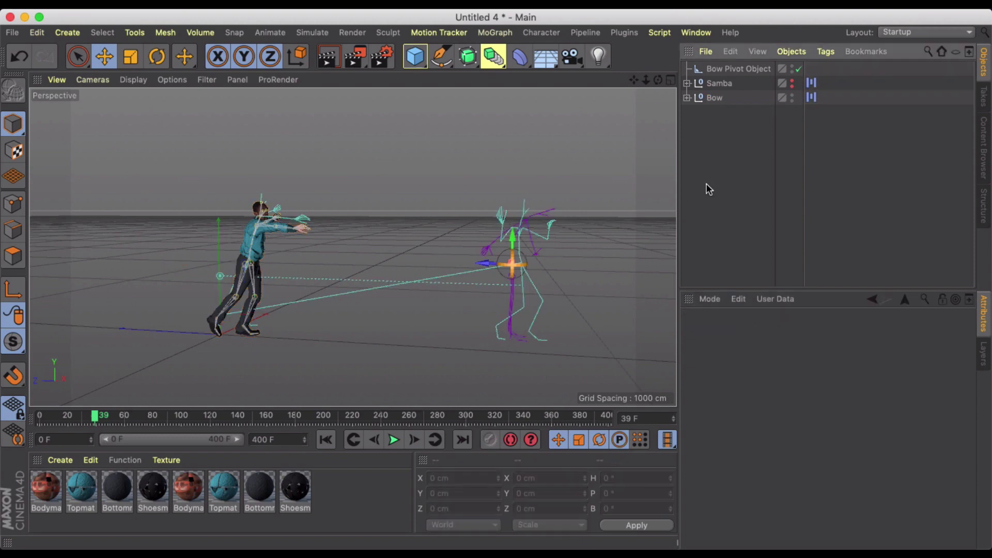
Step: Merge T-Pose.fbx into the scene with the default FBX import settings
click(8, 33)
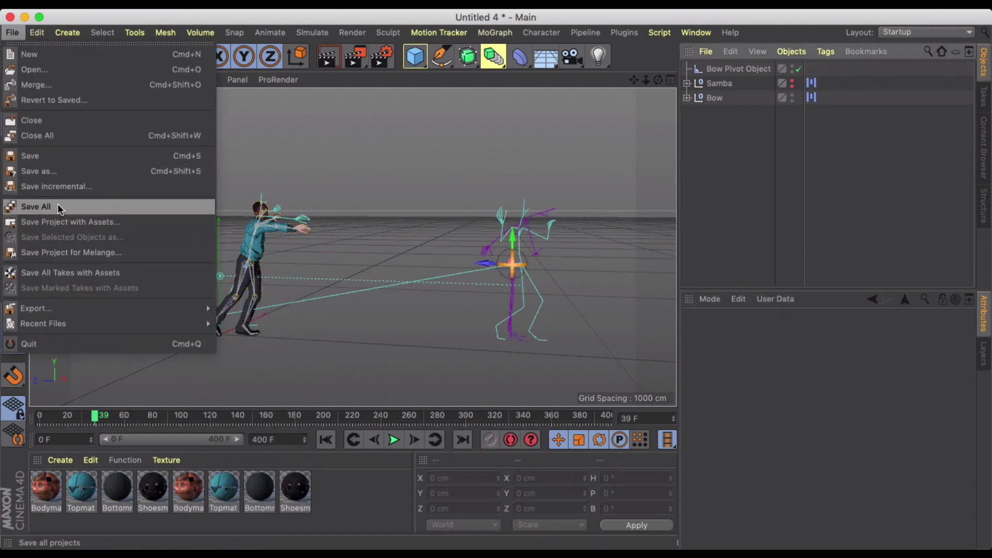
click(45, 86)
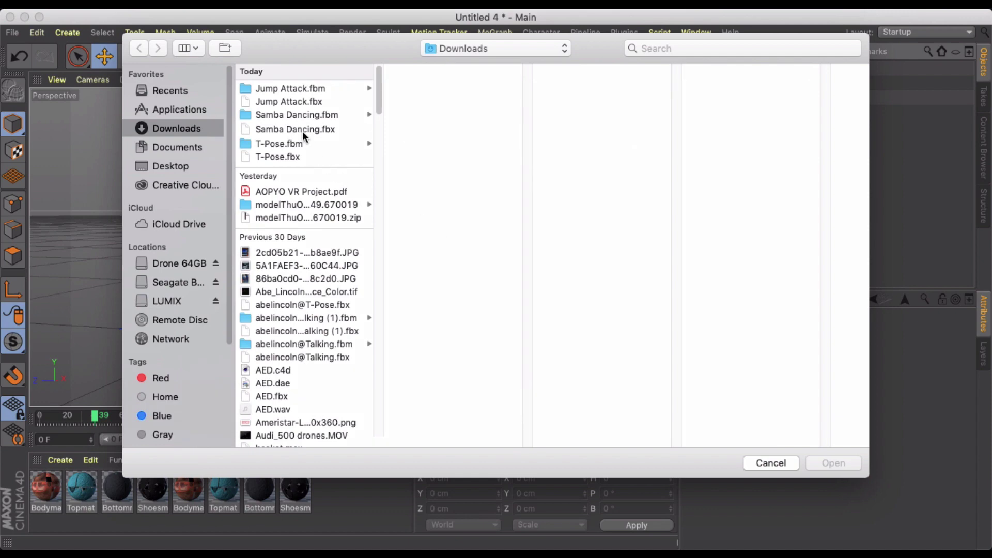
click(281, 156)
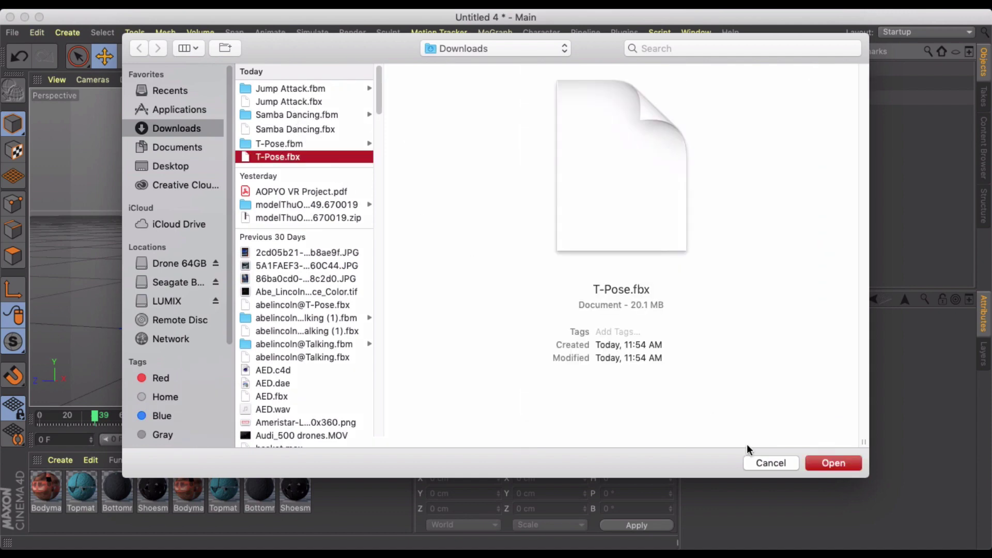
click(831, 464)
click(795, 536)
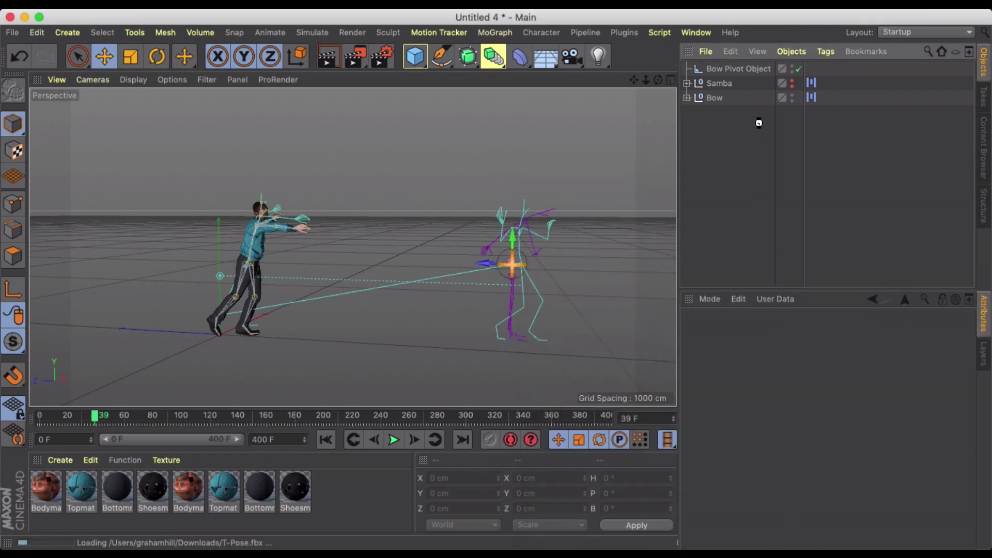
Step: Select the merged objects from default through mixamorig:Hips for grouping
right_click(725, 155)
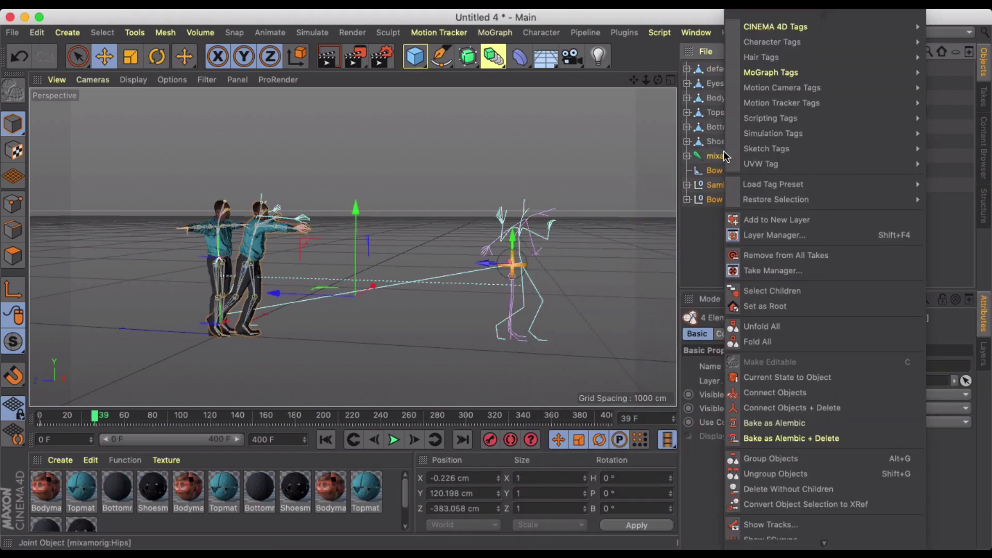
click(715, 268)
click(721, 142)
click(724, 156)
shift+click(719, 69)
right_click(726, 66)
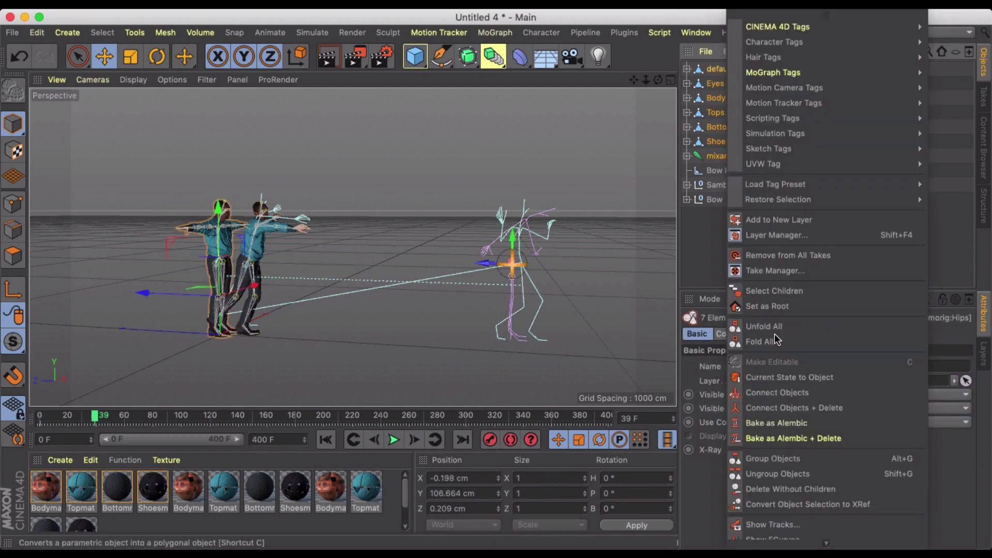
Step: Group the merged objects under a new null named Standing
click(772, 458)
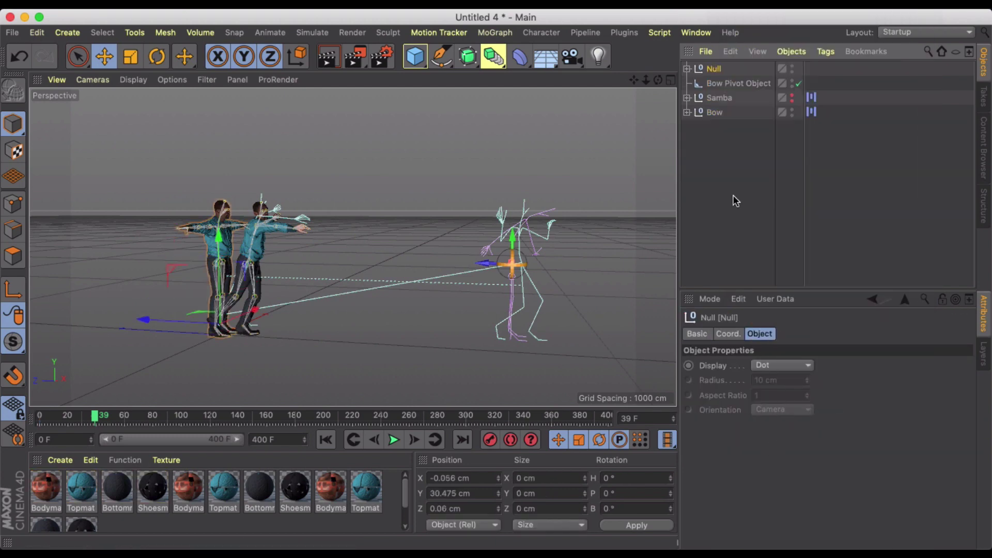
click(697, 334)
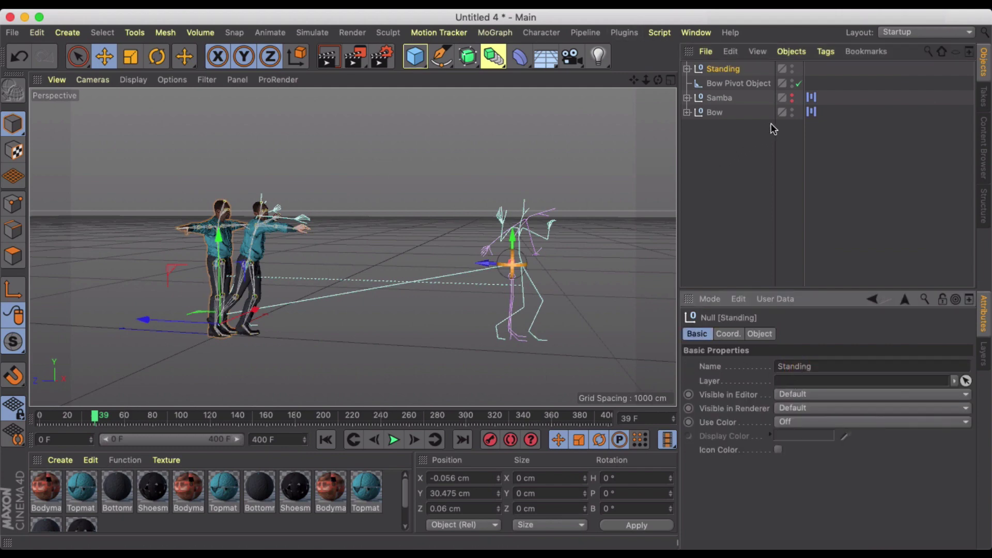
scroll(209, 238, up, 4)
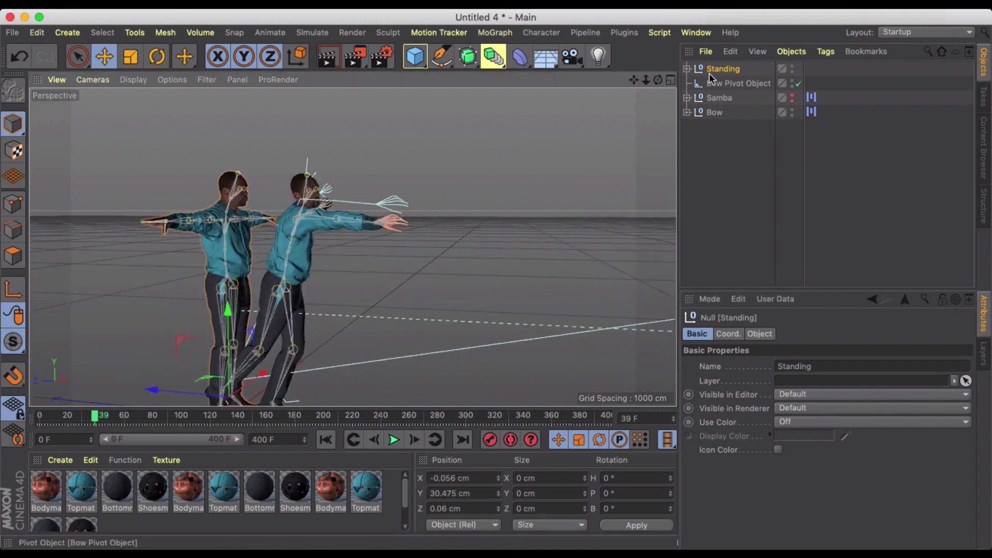
Step: Expand Standing's skeleton through Hips, Spine, Spine1, Spine2 and LeftShoulder to reveal LeftArm
click(687, 69)
click(696, 171)
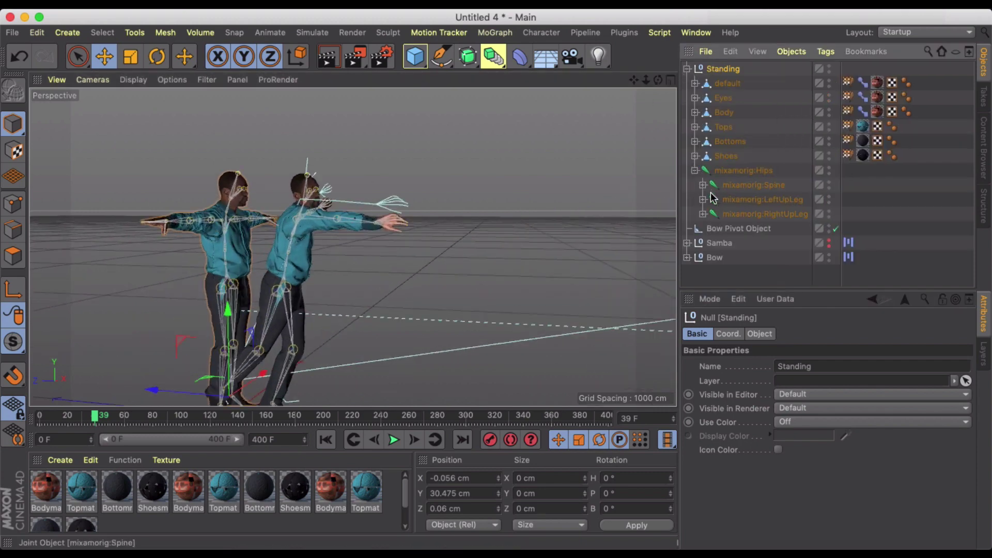
click(703, 199)
click(703, 185)
click(712, 200)
click(720, 214)
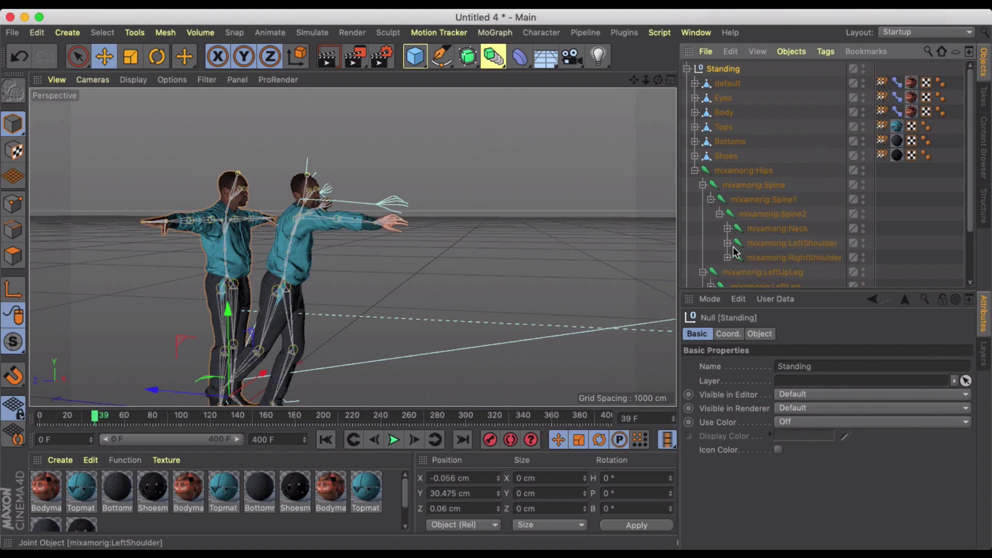
click(734, 248)
click(728, 243)
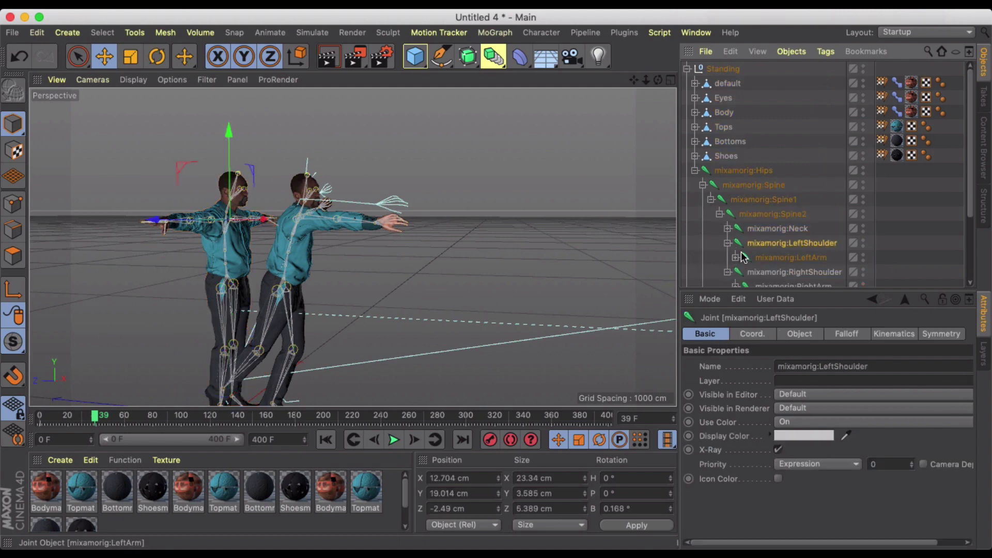
scroll(743, 257, down, 1)
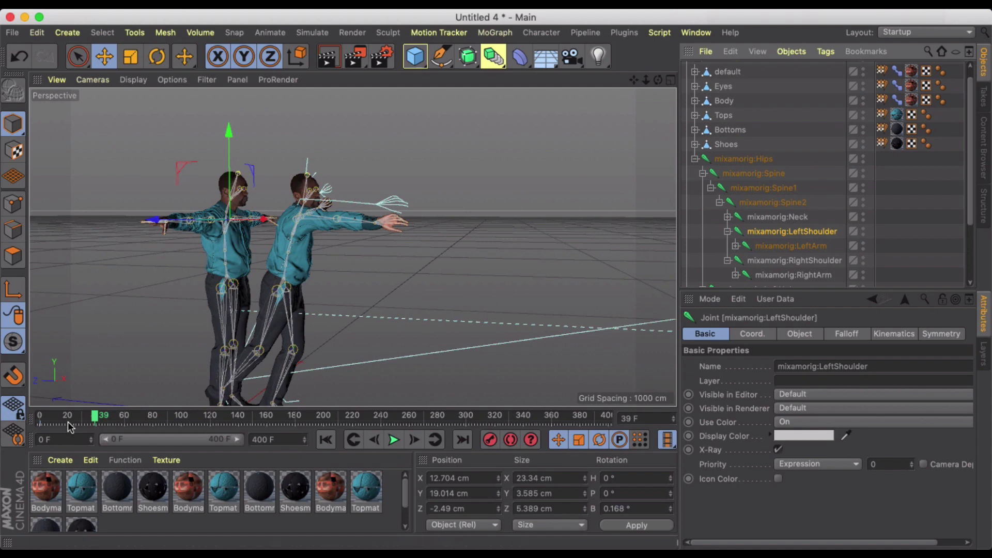
Step: At frame 0, rotate the RightArm joint down to -65.406° B
click(40, 420)
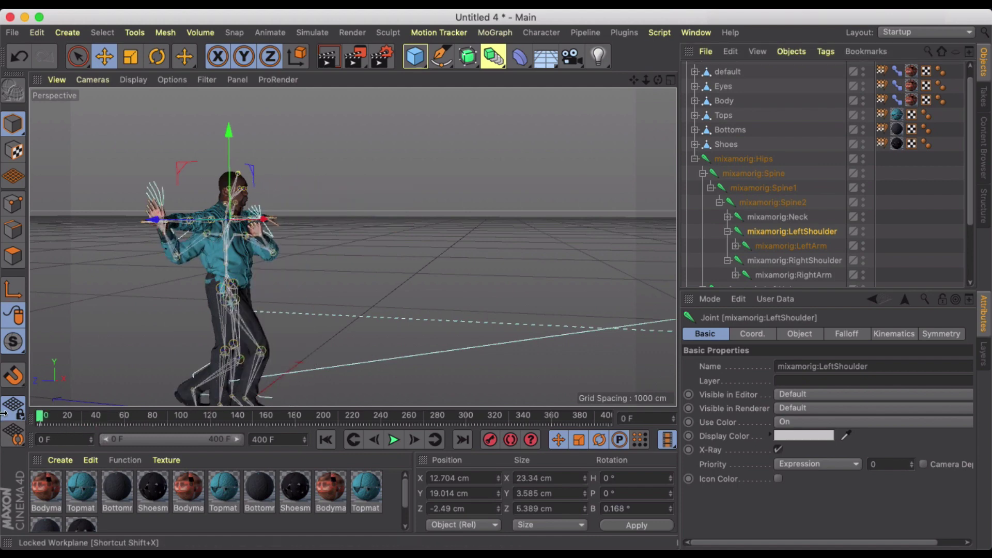
click(786, 245)
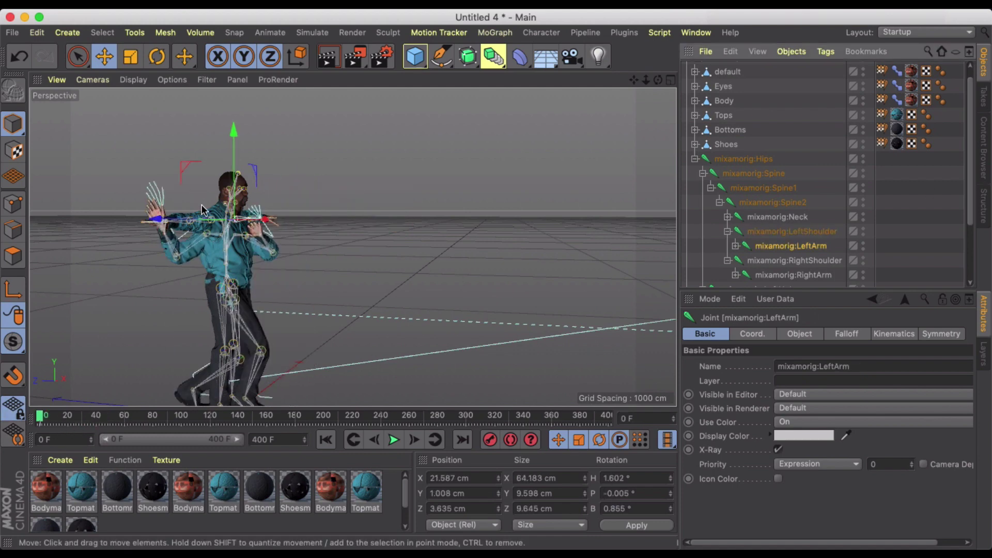
key(r)
alt+drag(217, 199, 272, 170)
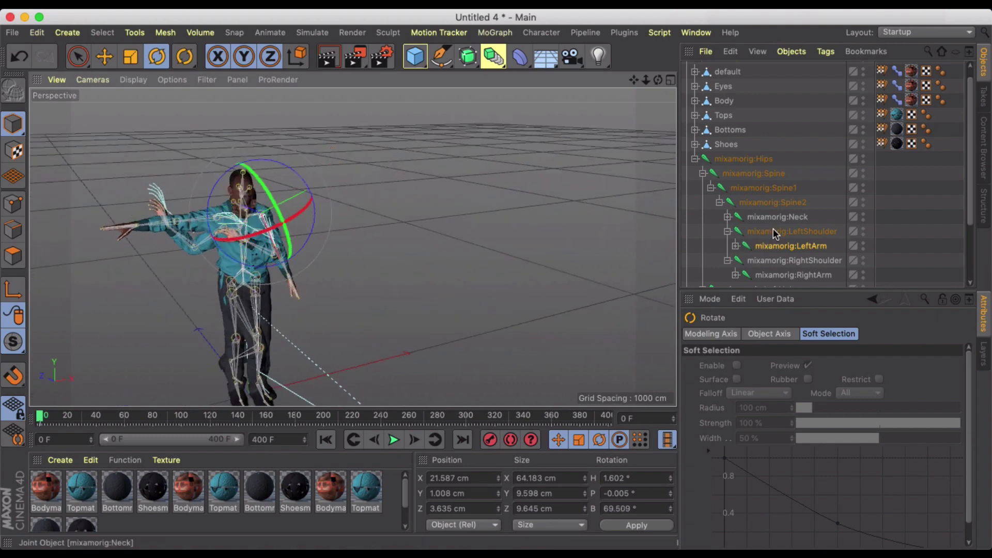
click(775, 276)
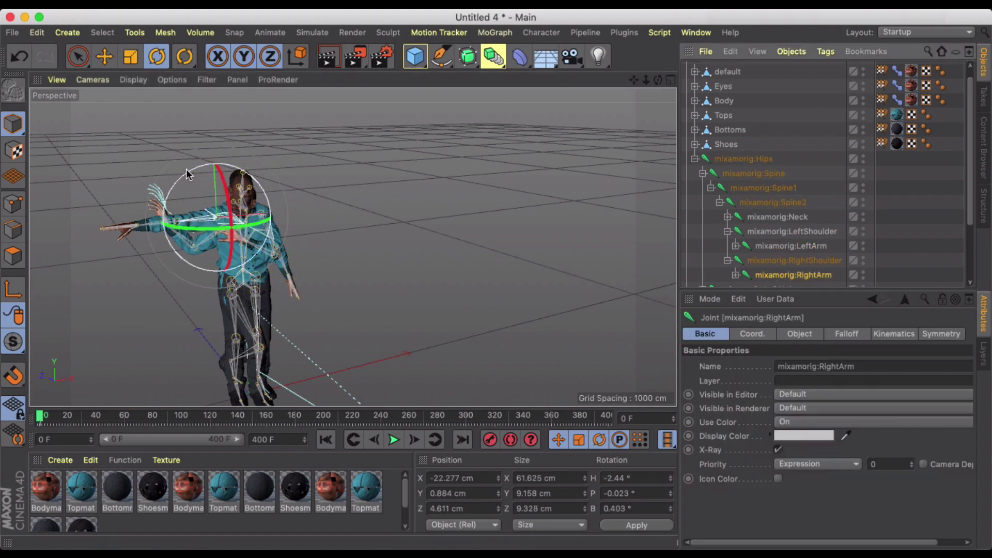
drag(201, 177, 127, 239)
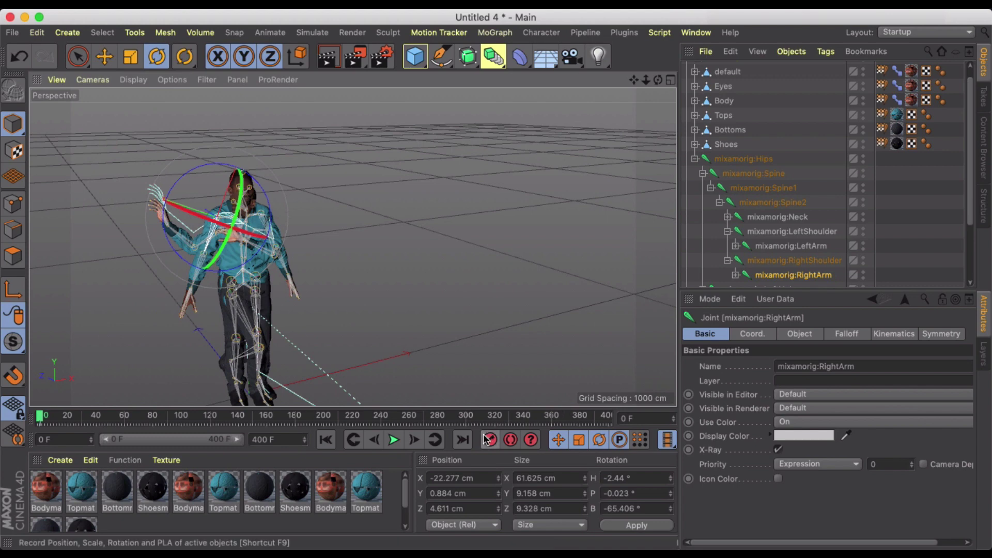
Step: Rotate the LeftArm joint to 66.438° B and scrub the timeline to check the pose
click(791, 246)
drag(288, 173, 436, 251)
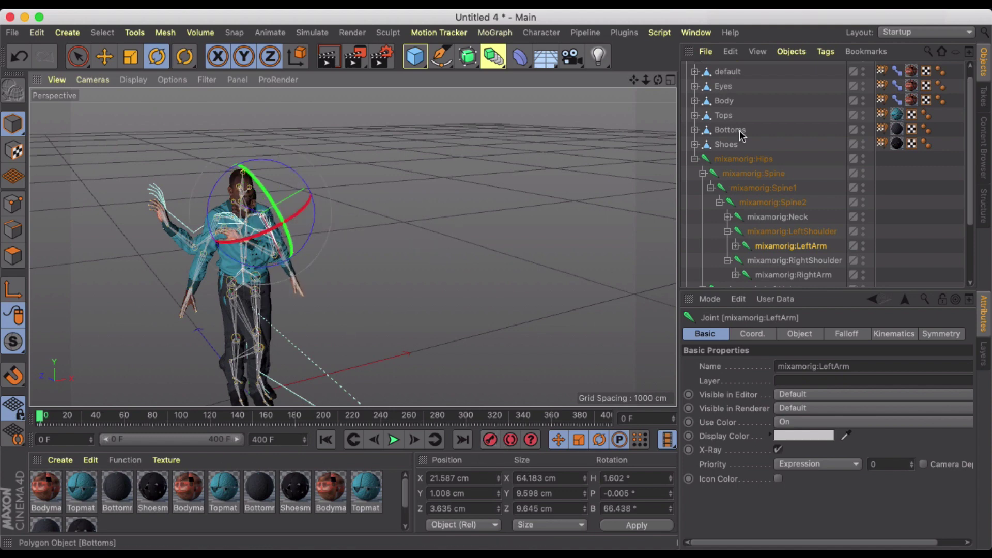
drag(170, 416, 200, 416)
drag(274, 423, 41, 420)
Step: Create the Motion Source Standing clip from the collapsed Standing null, then select Bow's Motion System tag
click(694, 160)
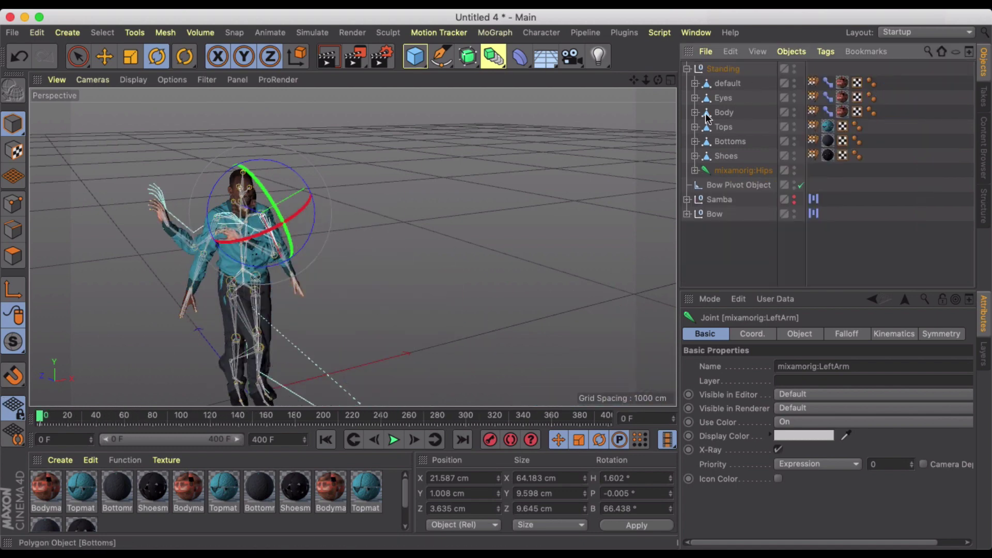
click(687, 68)
click(718, 70)
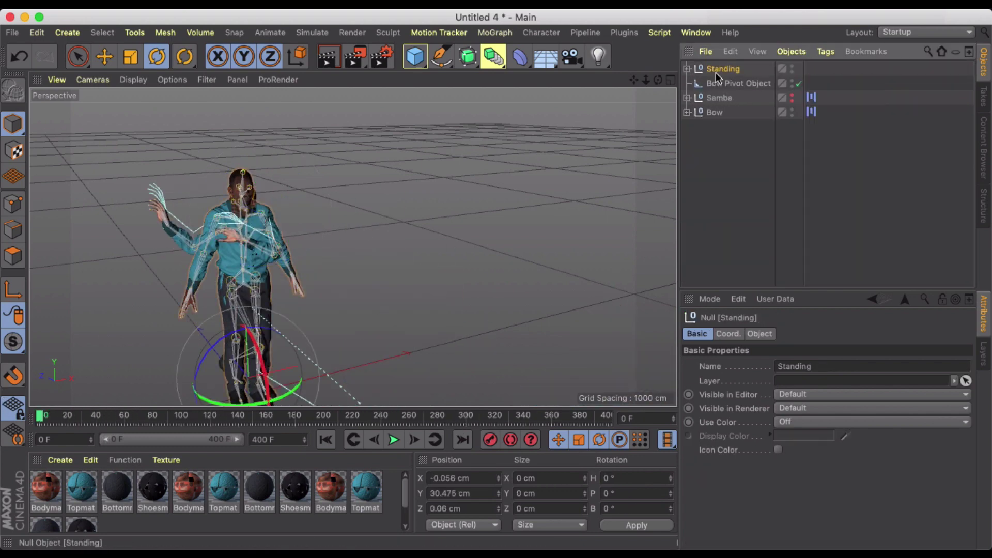
click(278, 33)
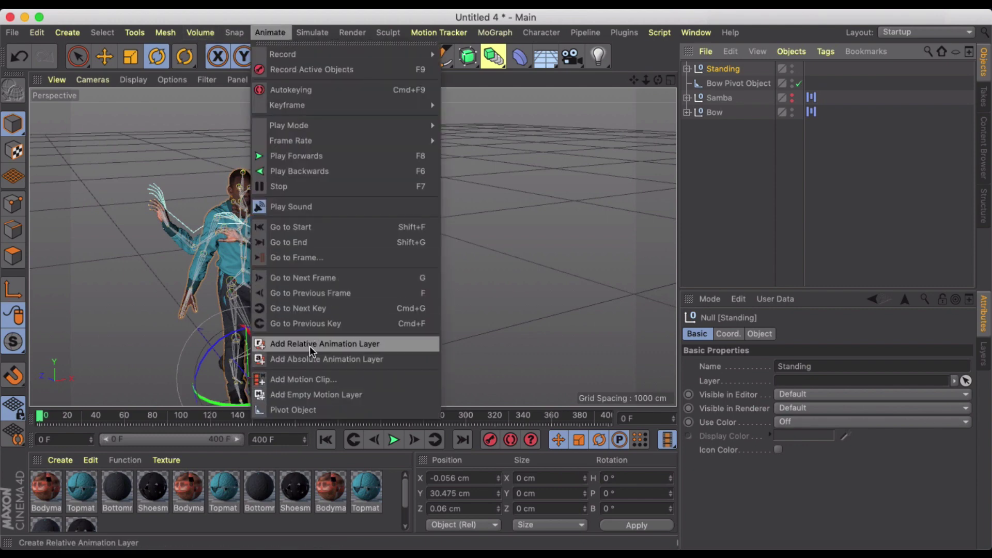
click(309, 380)
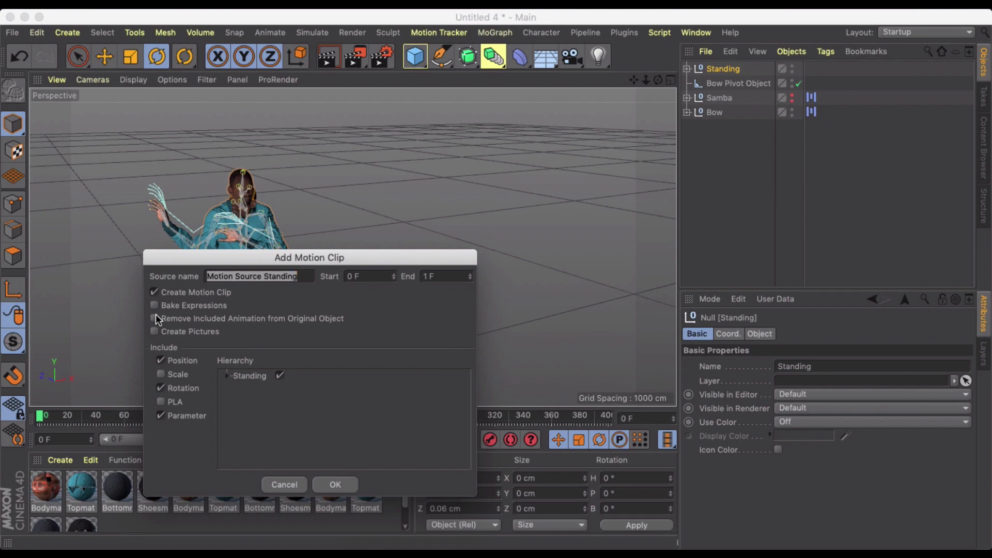
click(329, 484)
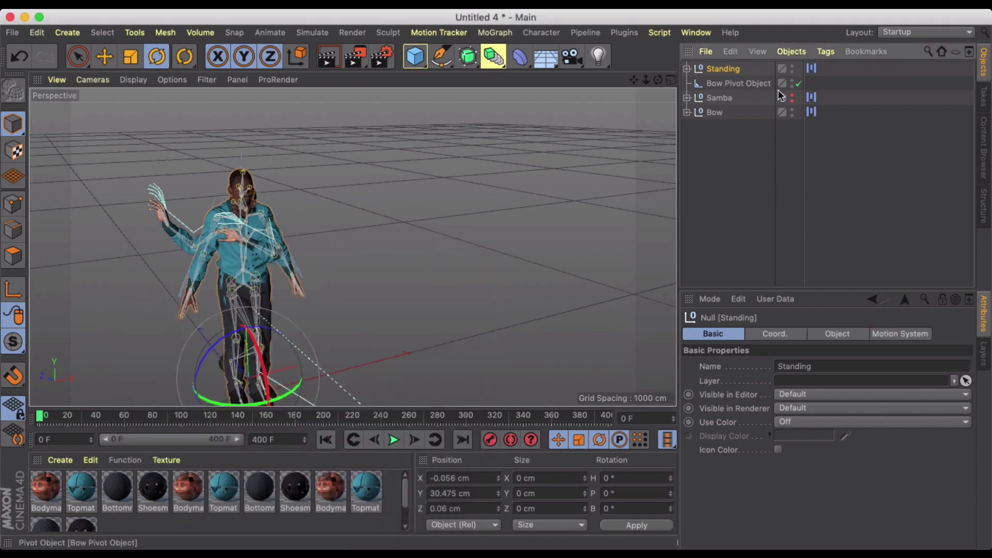
click(812, 112)
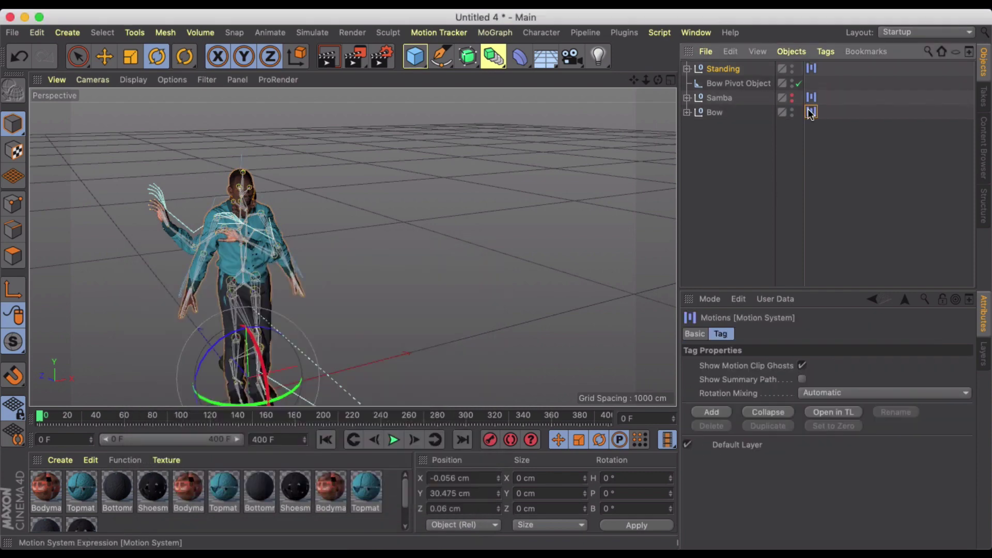
click(793, 68)
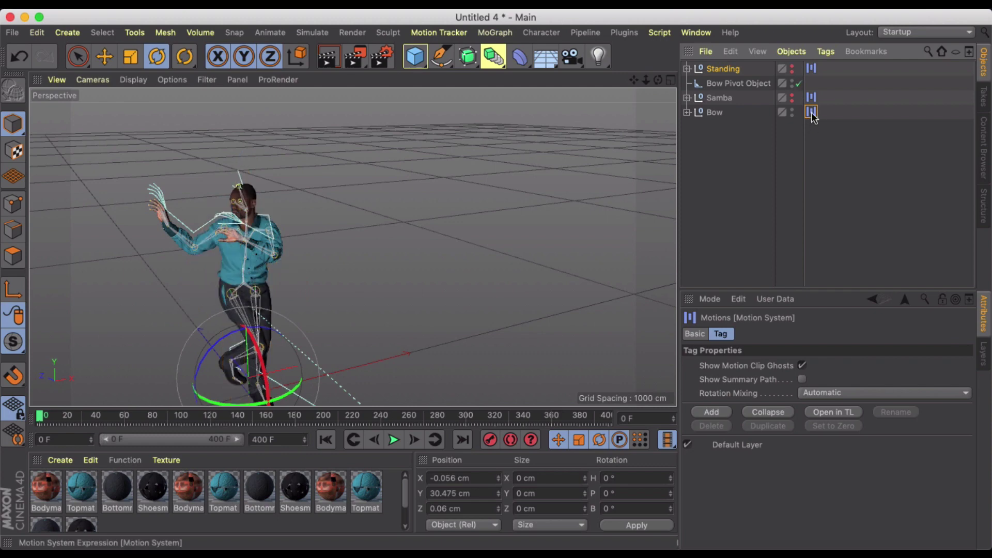
Step: Drop Motion Source Standing onto Bow's Layer 0 and slide it back to frame 452
click(827, 412)
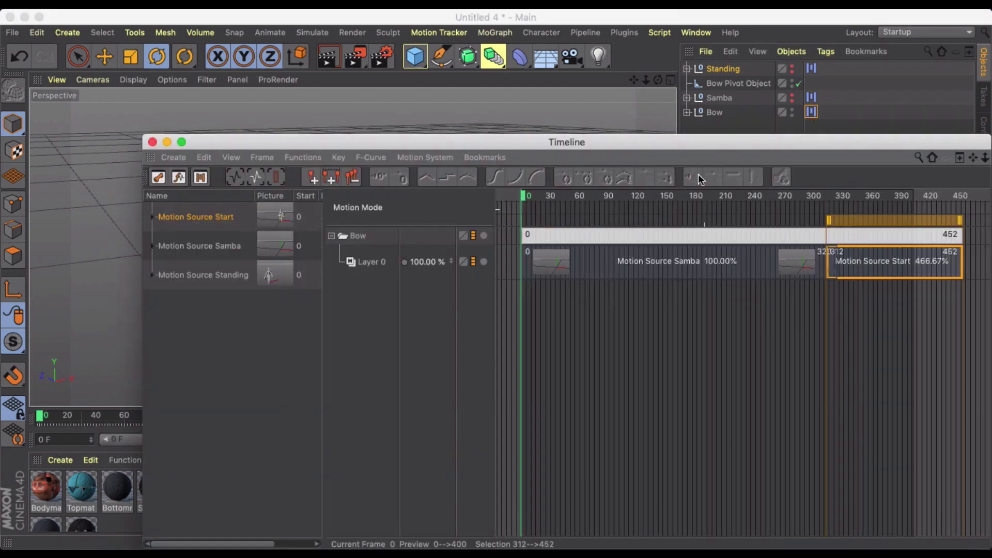
drag(679, 150, 462, 128)
drag(11, 261, 752, 246)
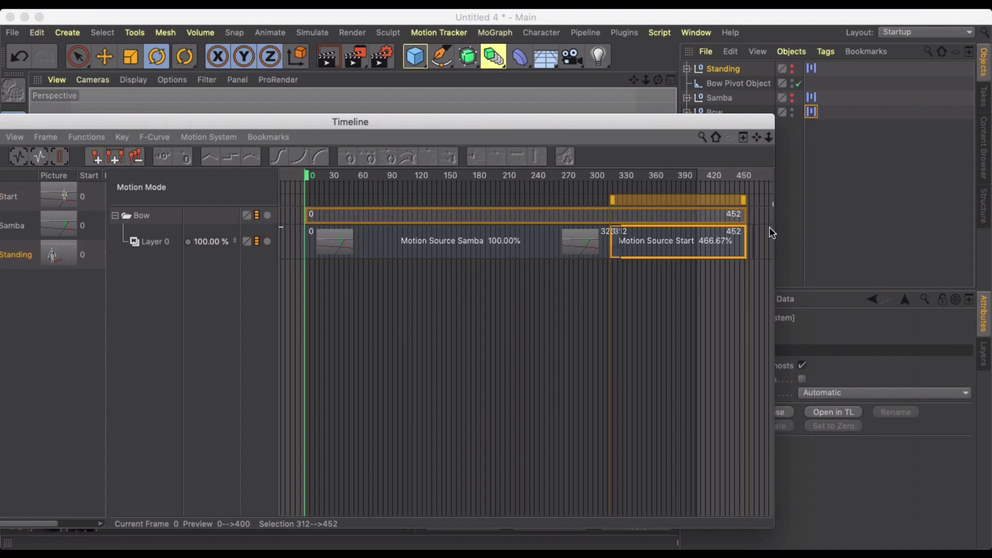
click(754, 177)
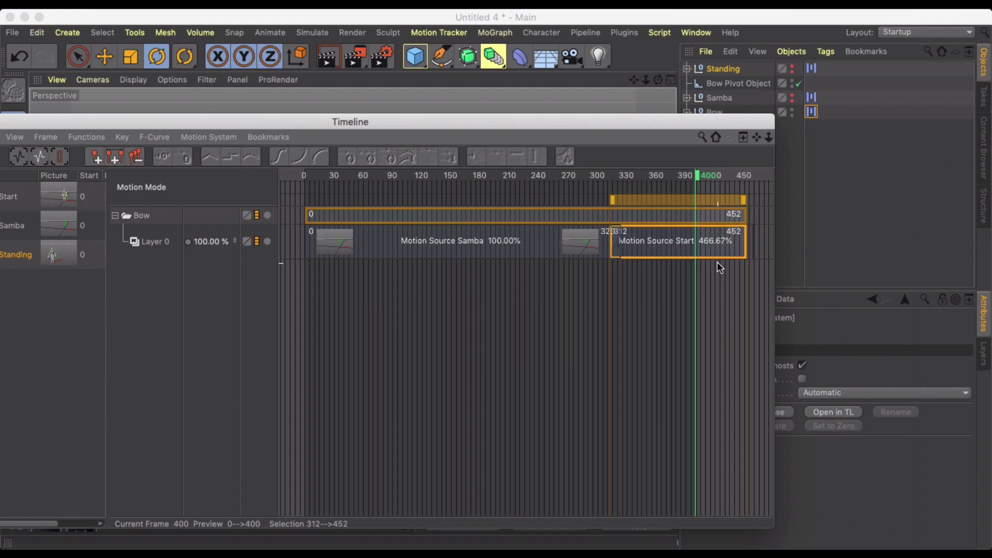
scroll(718, 262, up, 5)
scroll(731, 271, right, 6)
click(507, 218)
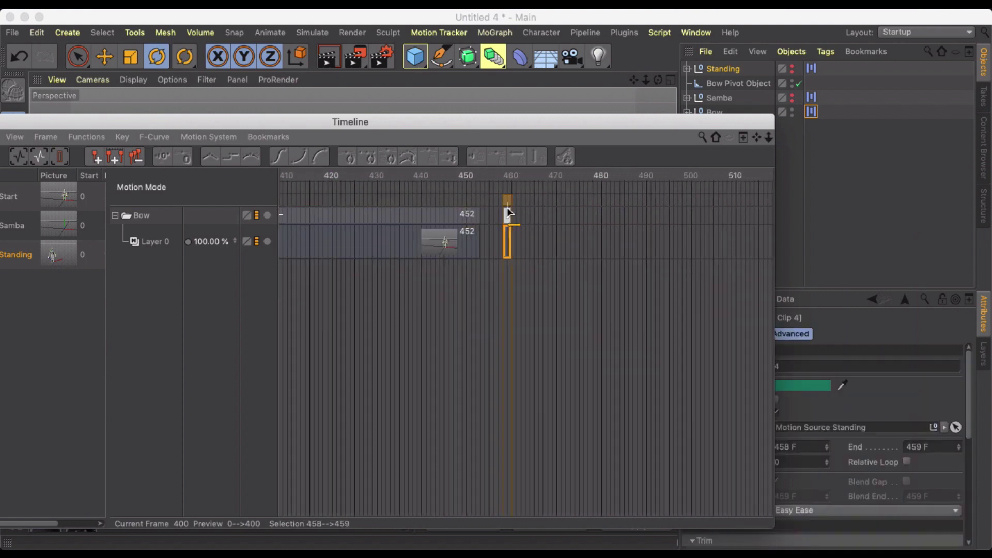
drag(507, 203, 466, 210)
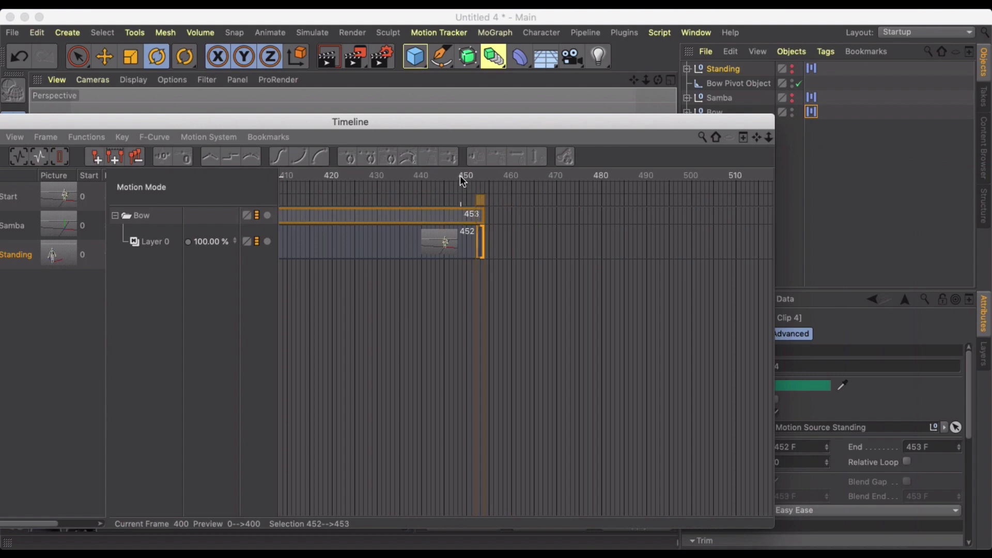
Step: Extend the Standing clip's start to frame 449, spanning 449–514, and move the timeline aside
scroll(460, 185, up, 2)
scroll(470, 203, up, 2)
drag(486, 200, 773, 238)
click(134, 136)
click(62, 124)
drag(167, 124, 850, 124)
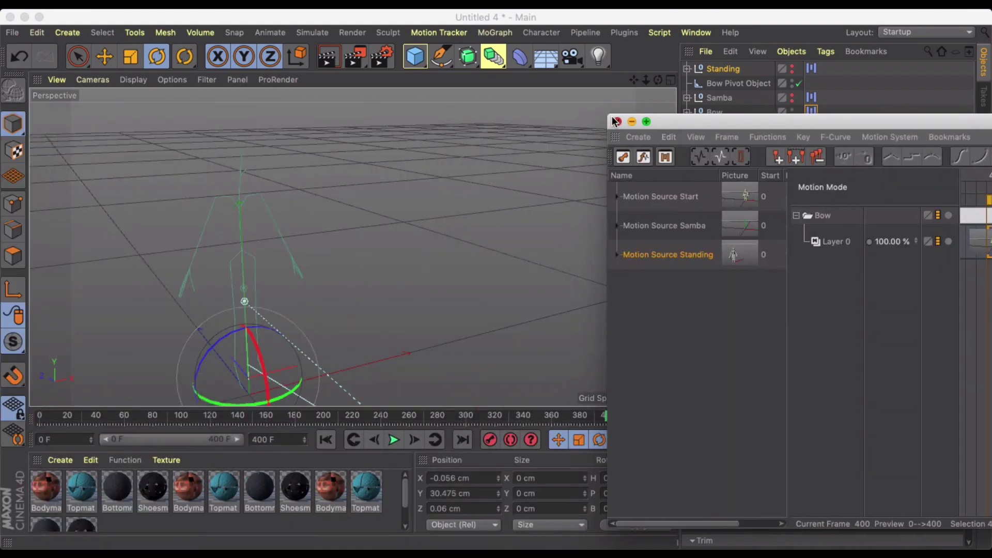
Step: Close the Timeline, set the preview range end to 700 F, and frame the characters in view
click(618, 122)
click(270, 440)
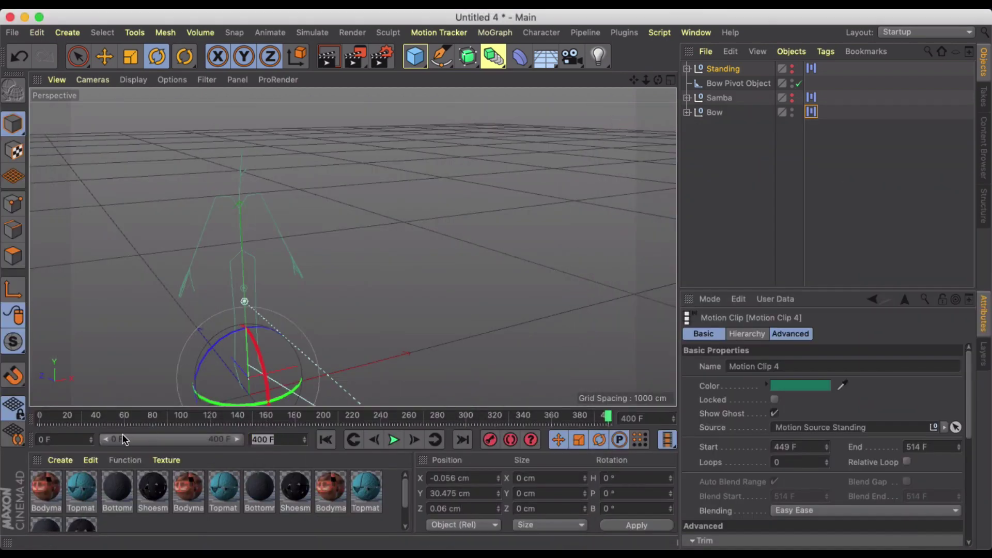
text(7)
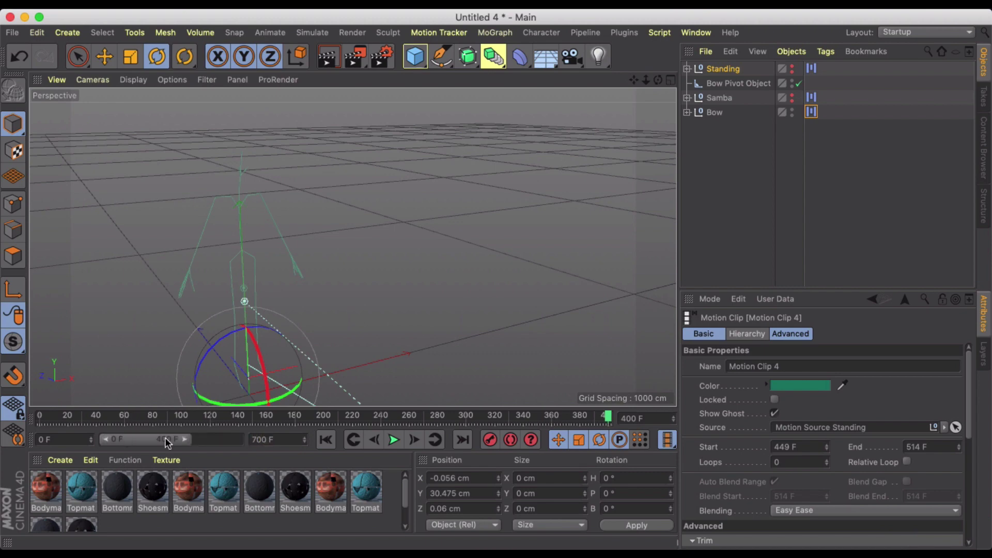
double_click(188, 440)
alt+drag(341, 362, 360, 248)
drag(231, 416, 463, 416)
click(812, 112)
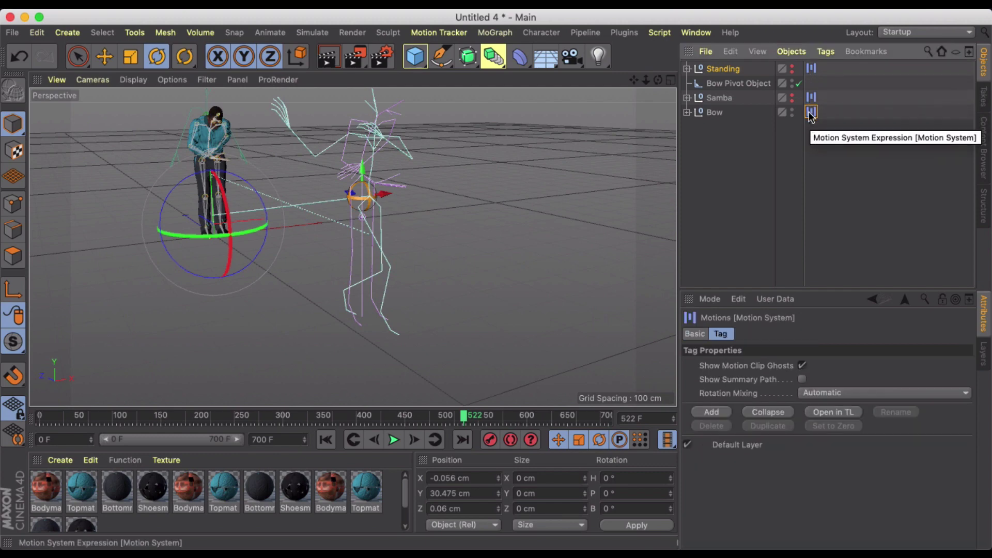
Step: Create a pivot object for Bow's Standing clip and slide it along Z to the second figure
click(829, 412)
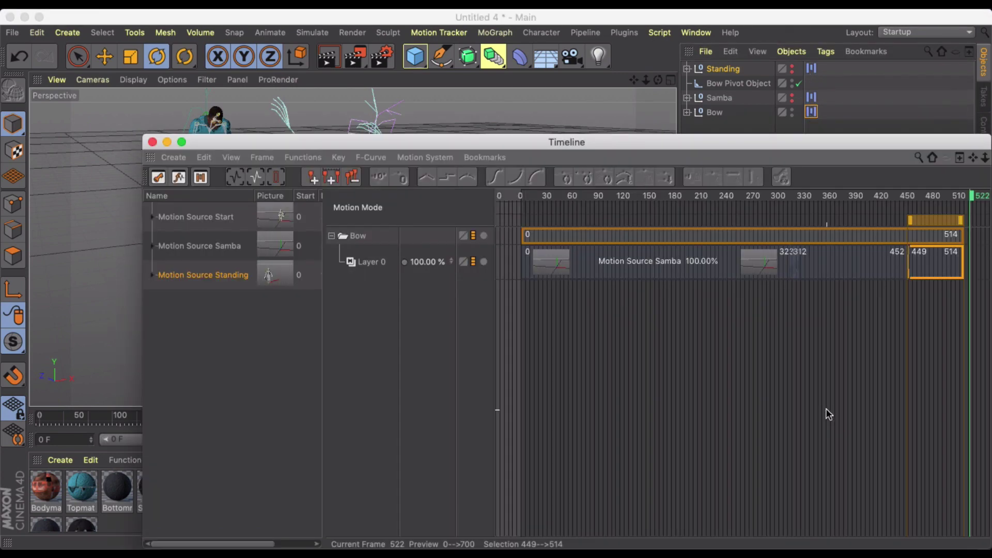
drag(780, 147, 806, 529)
click(790, 335)
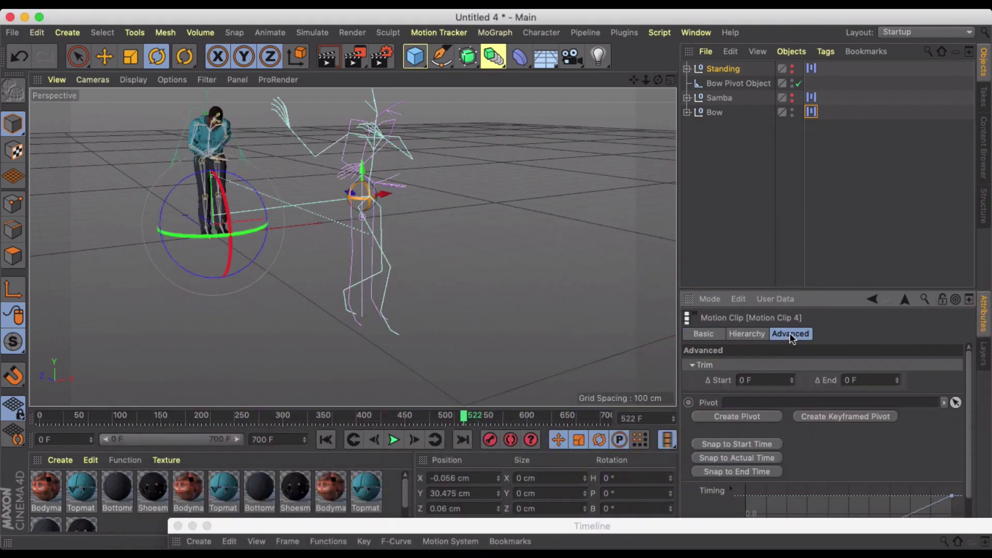
click(746, 416)
alt+drag(333, 237, 259, 196)
key(e)
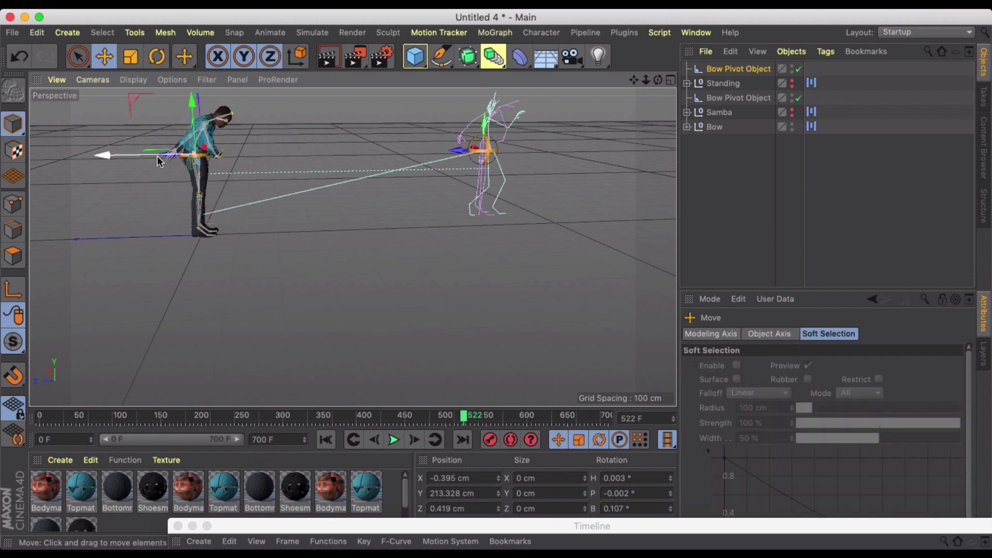
drag(144, 156, 409, 151)
Step: Move the Standing clip in the Timeline so it starts at frame 400
drag(649, 527, 454, 132)
click(521, 232)
drag(522, 231, 678, 215)
Step: Scrub to frame 367 and view the character from the front to check the alignment
drag(88, 137, 444, 133)
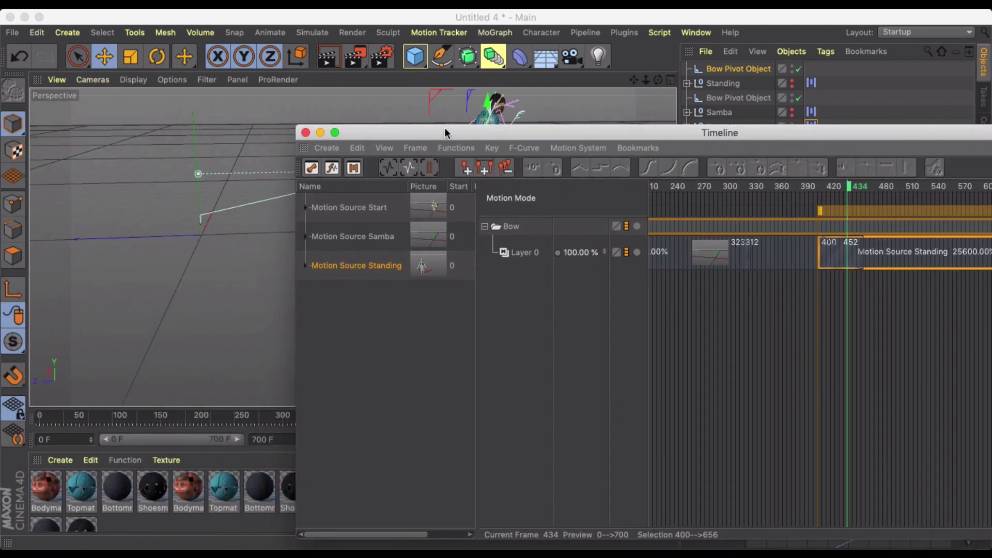
click(320, 133)
drag(305, 416, 447, 414)
alt+drag(528, 141, 439, 320)
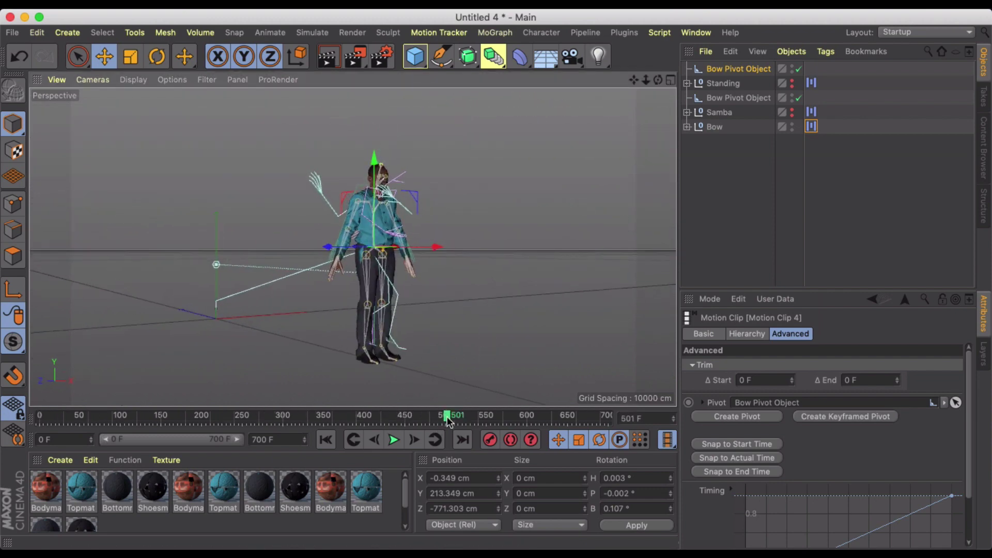
drag(508, 416, 148, 420)
click(811, 126)
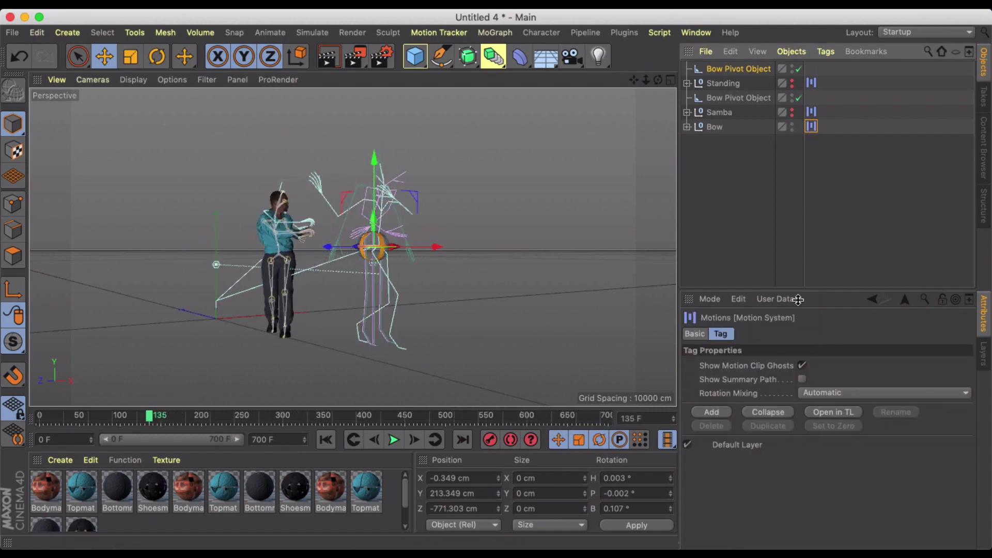
click(829, 412)
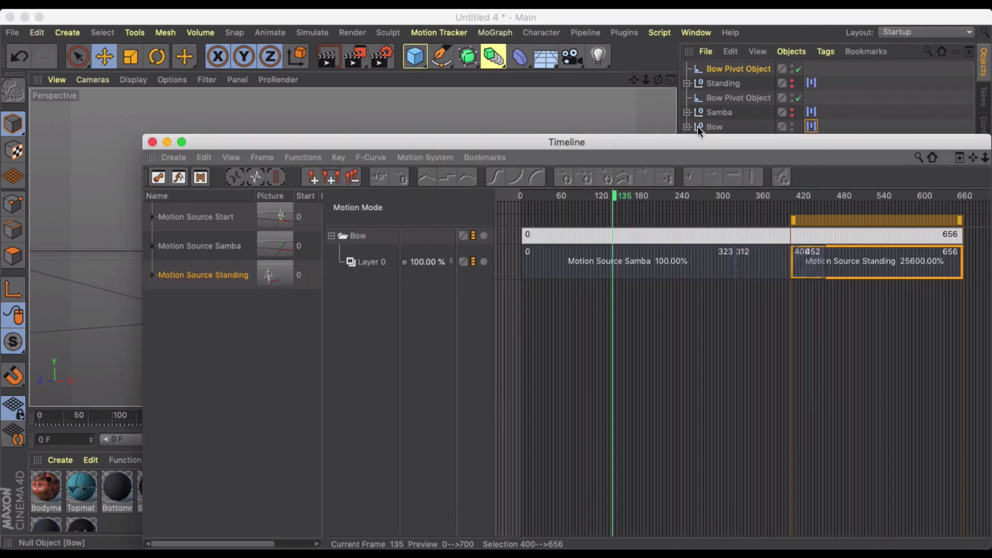
drag(681, 135, 653, 136)
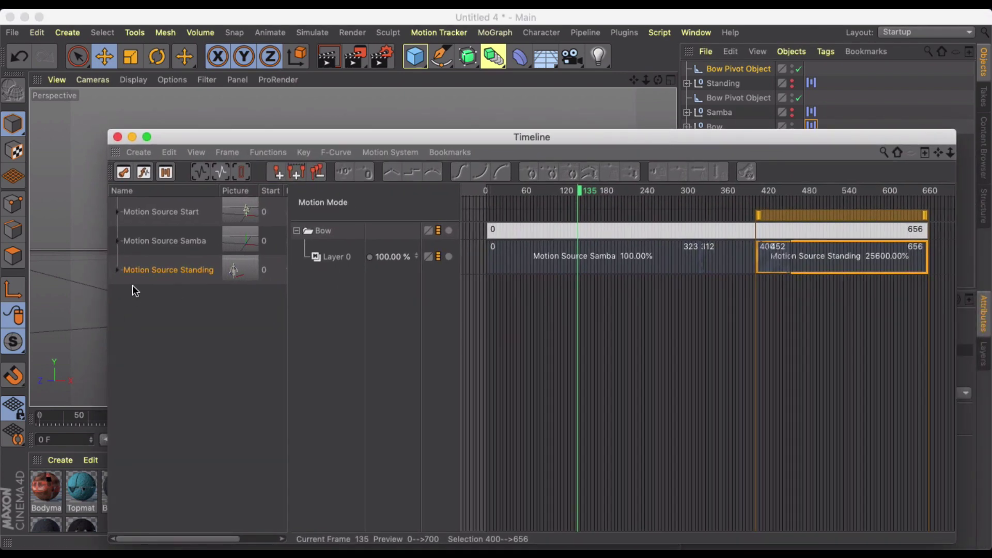
click(118, 137)
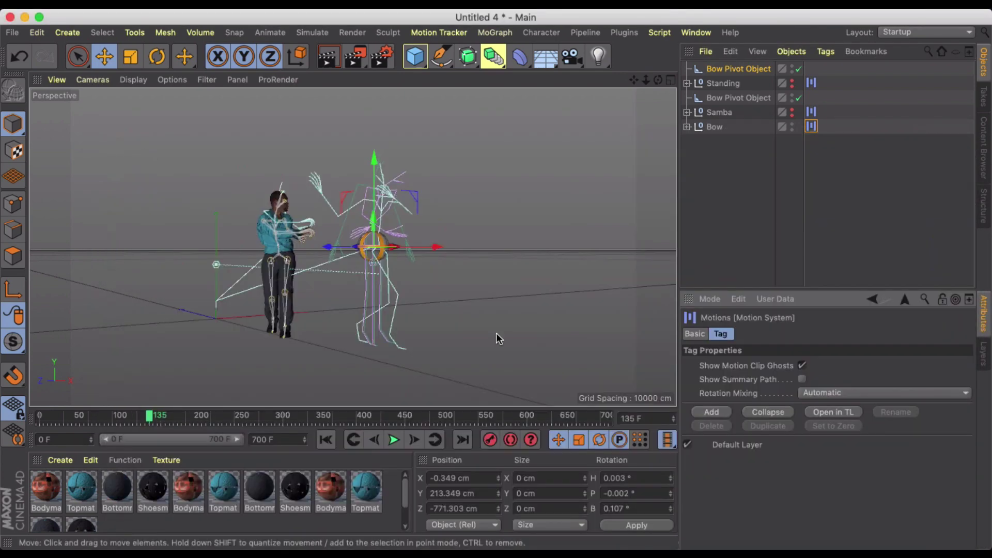